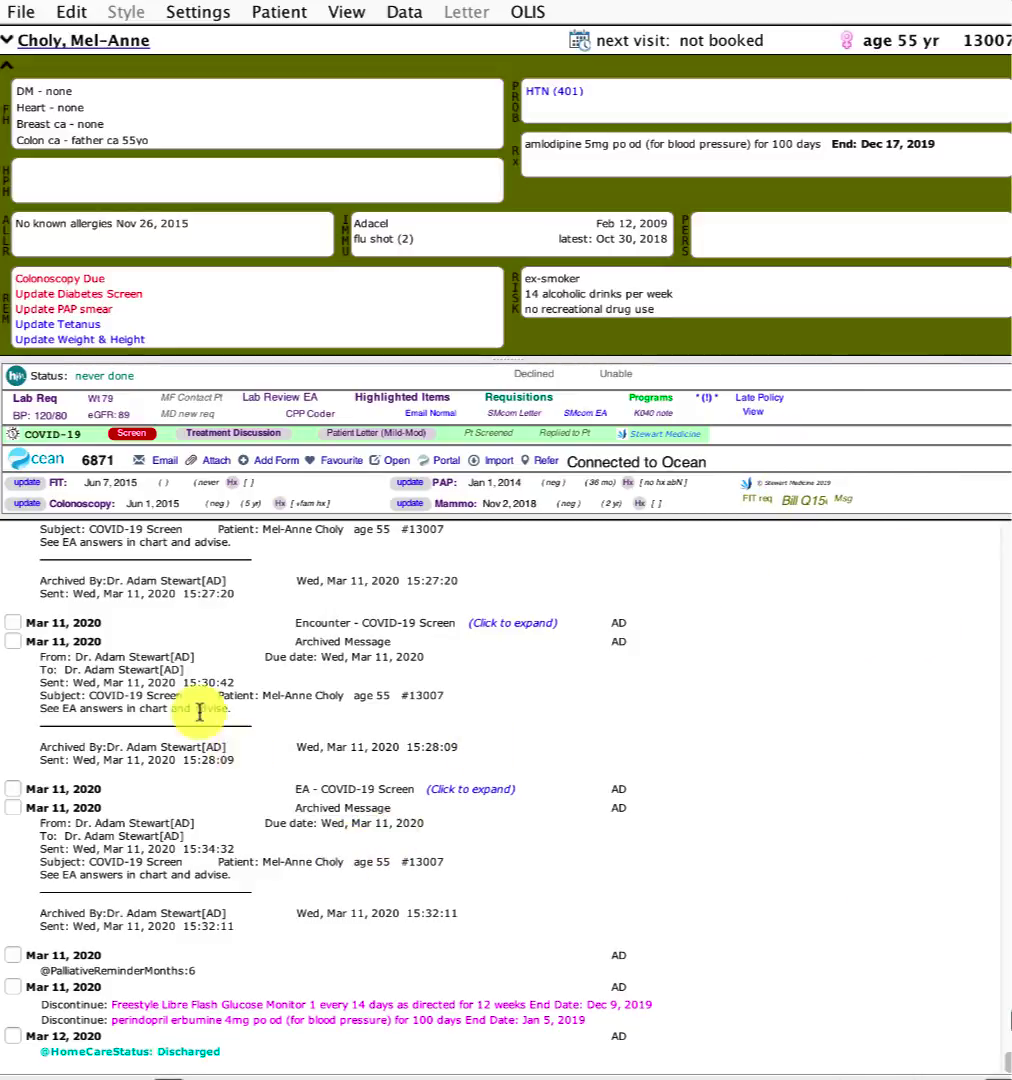
- Open the COVID-19 screening form and mark Cough, Cold, Fever, URTI as the patient's primary concern
click(133, 438)
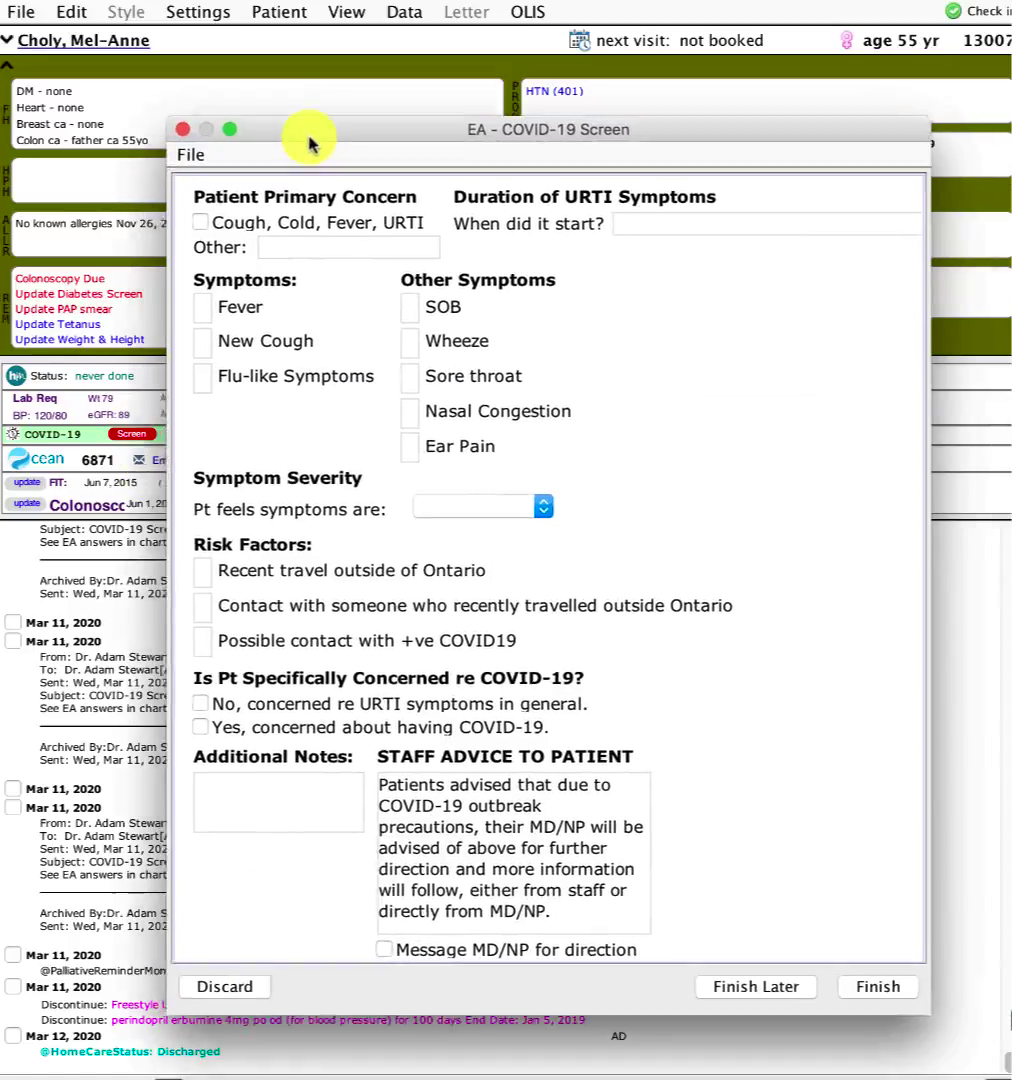
drag(308, 140, 372, 114)
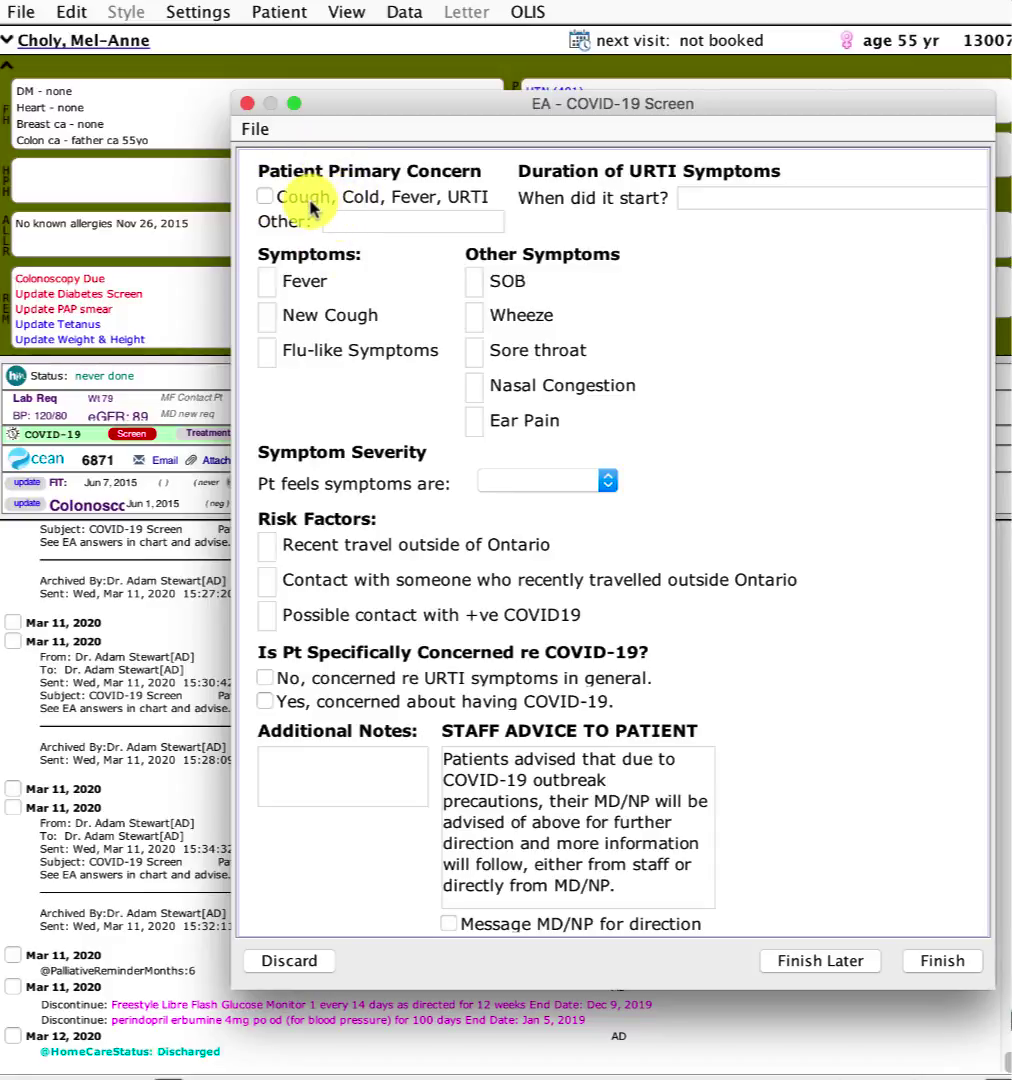
click(309, 204)
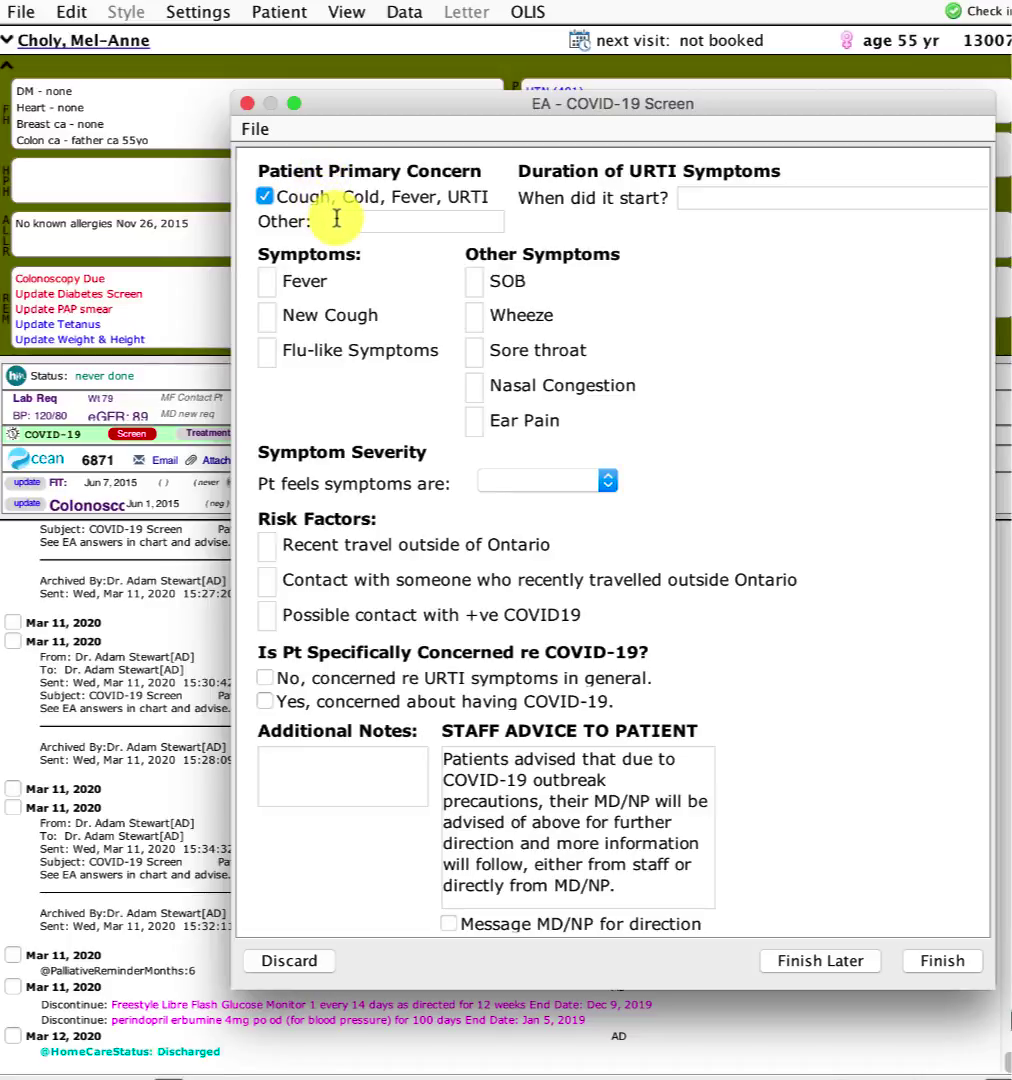
click(337, 218)
click(268, 197)
click(368, 224)
text(knee pain)
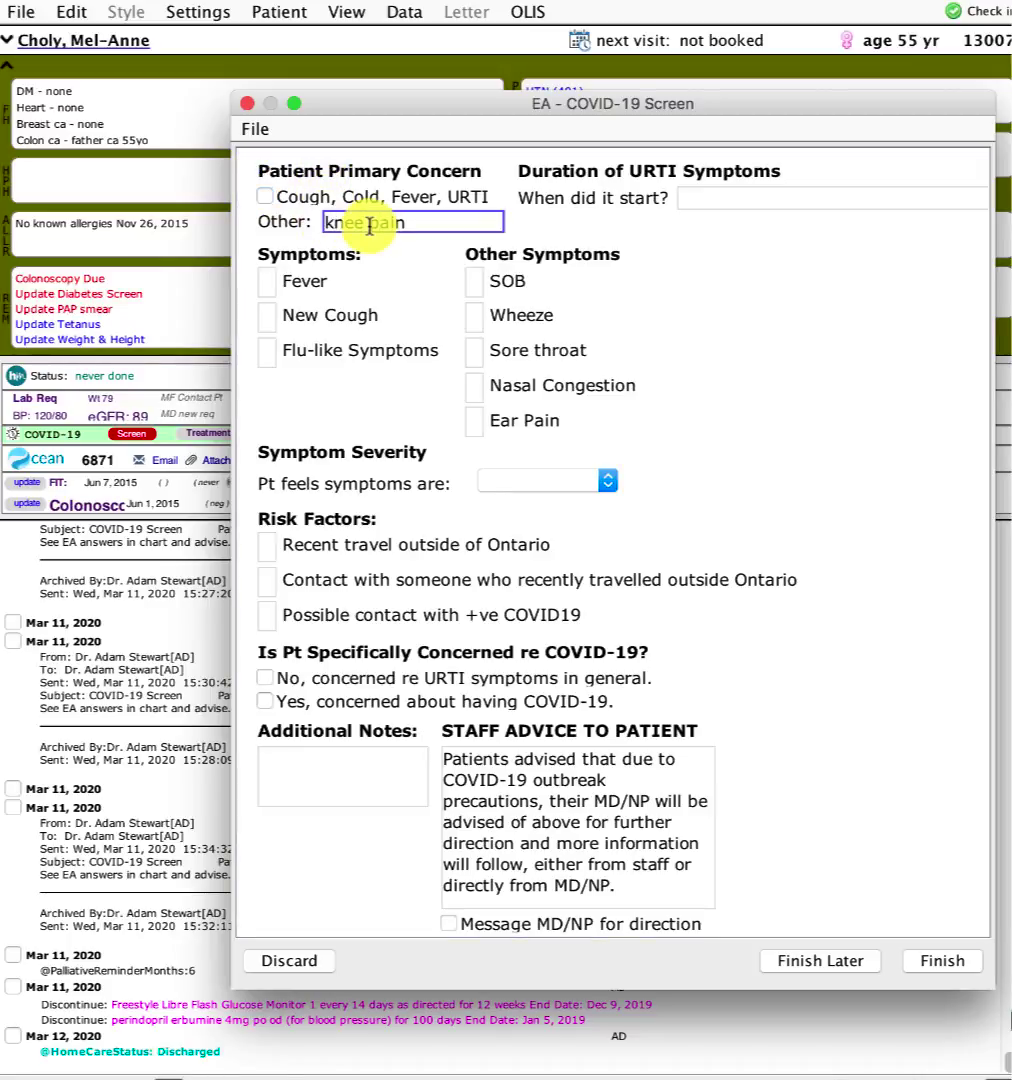
key(super+a)
key(BackSpace)
click(266, 197)
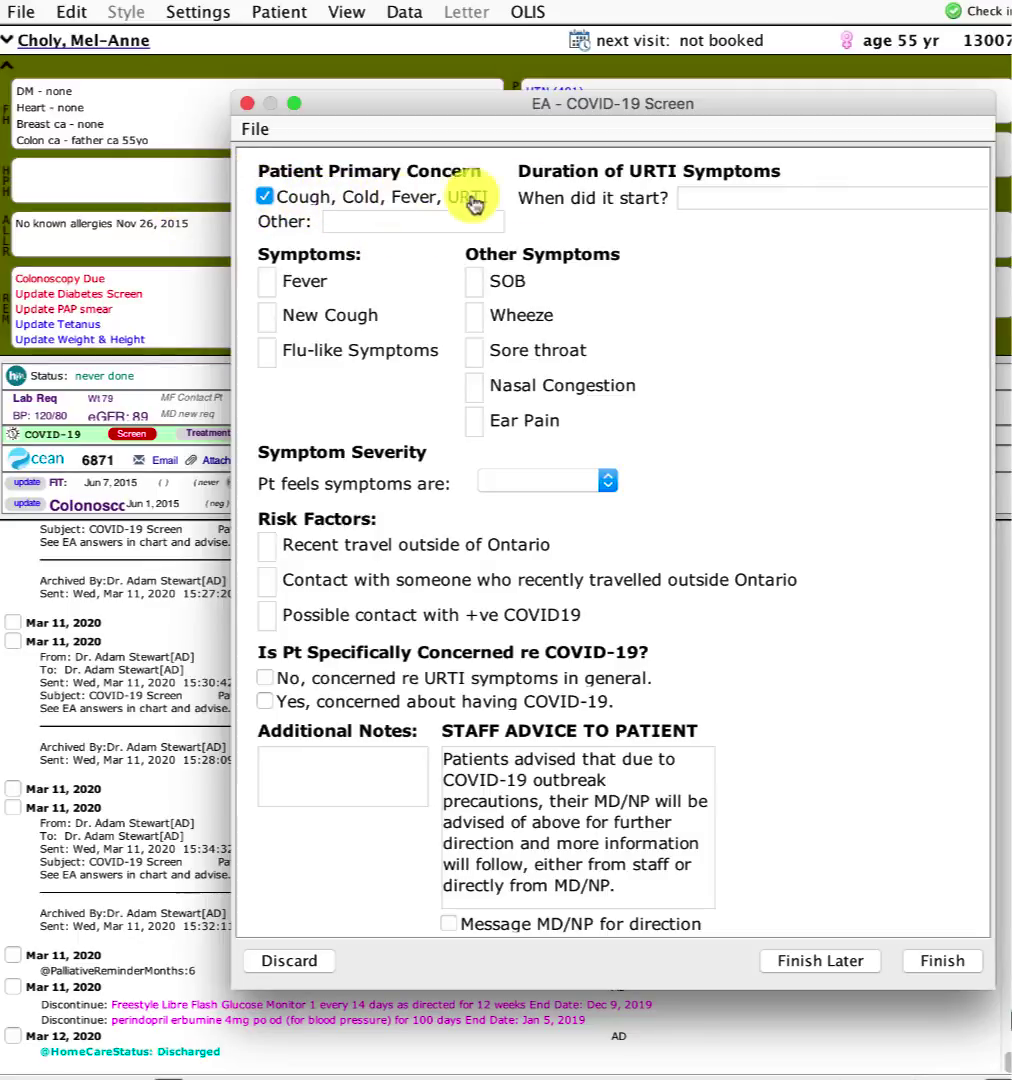
- Enter "3 days ago" as the symptom start and mark Fever as N, New Cough as Y and Flu-like Symptoms as Y
click(758, 188)
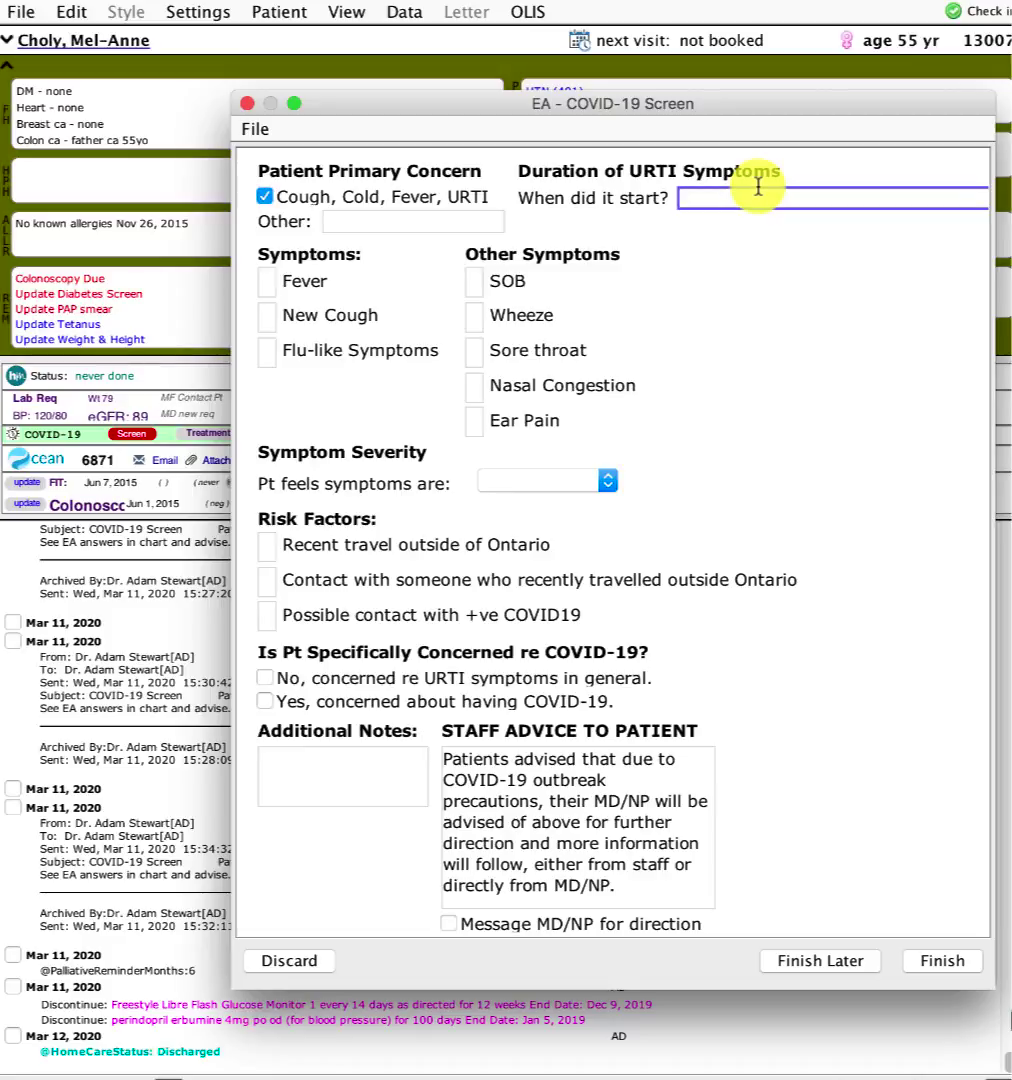
text(3 days ago)
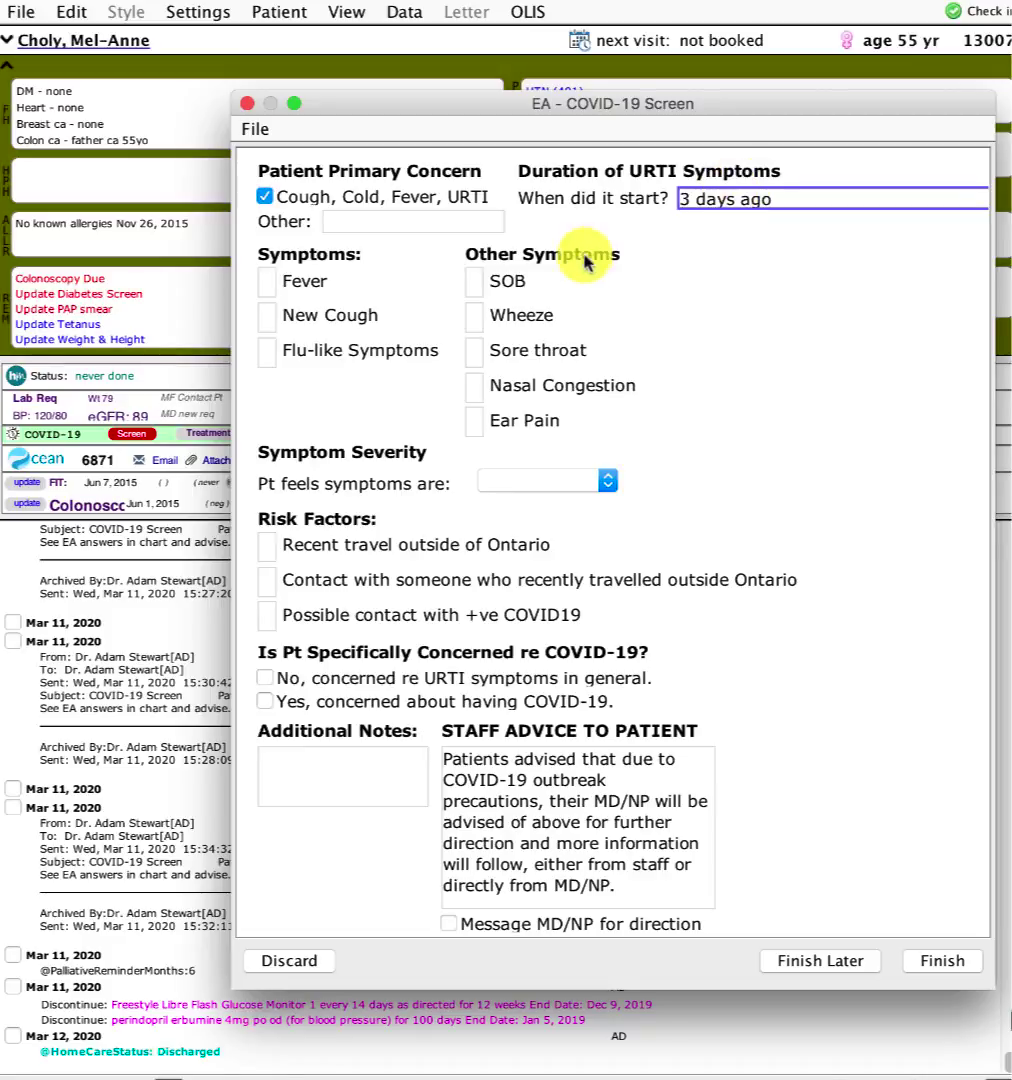
click(267, 287)
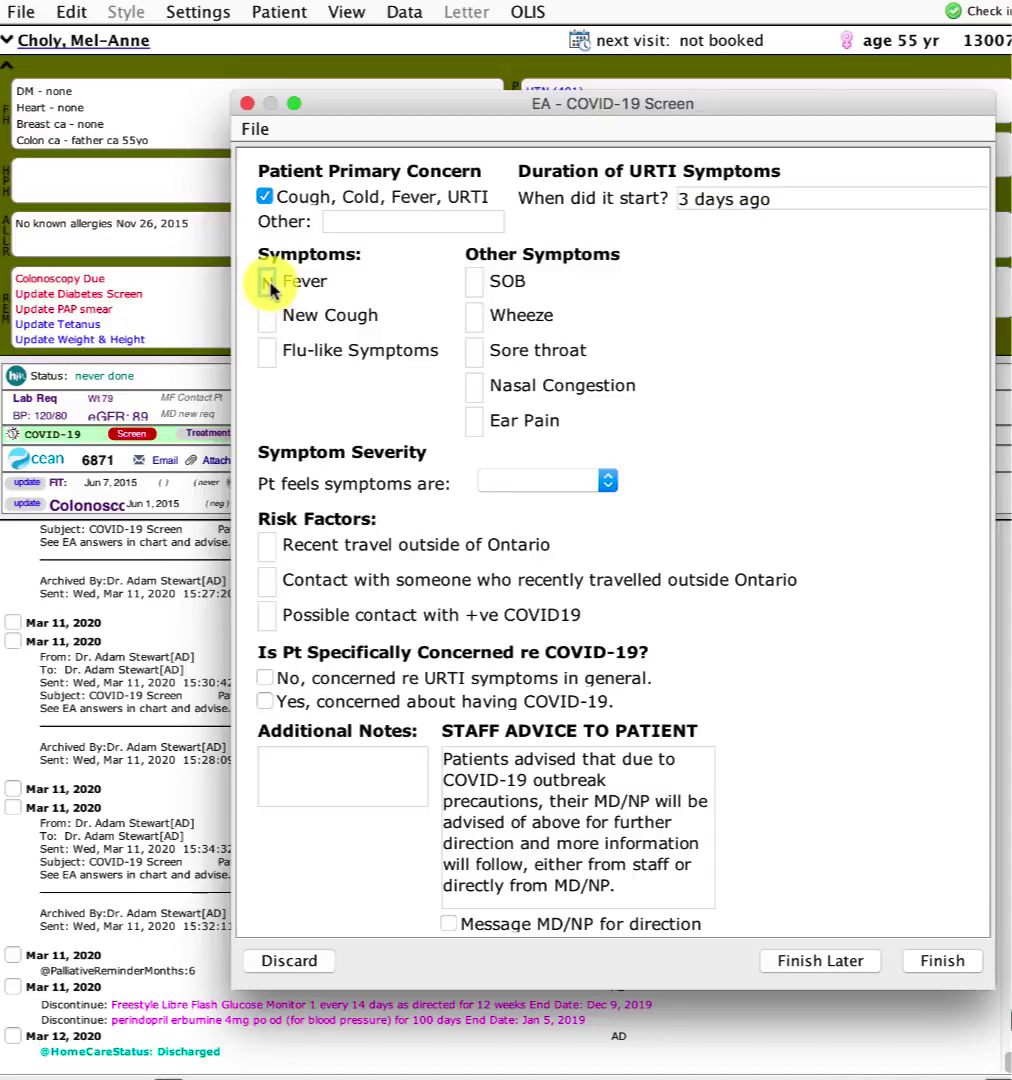
click(266, 284)
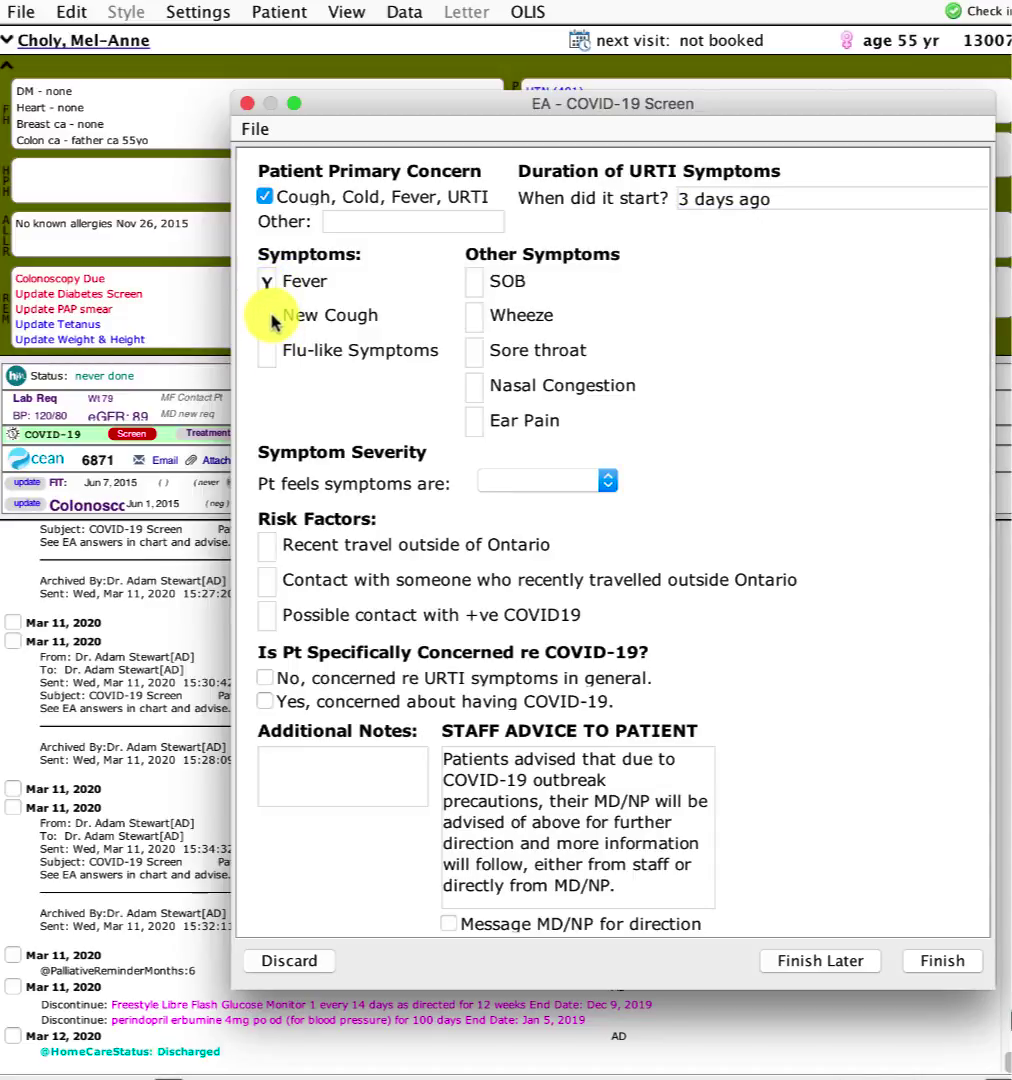
click(270, 333)
click(272, 355)
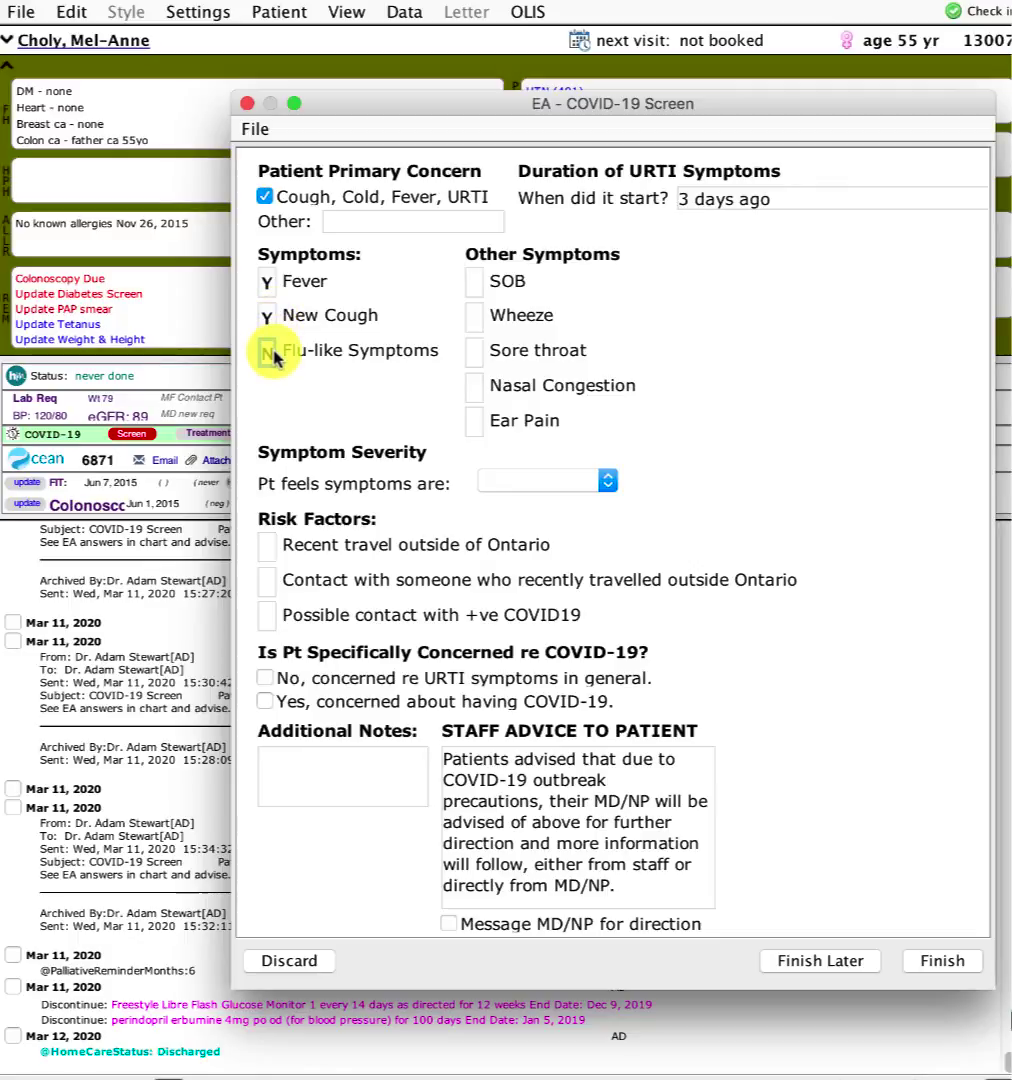
click(272, 355)
click(270, 284)
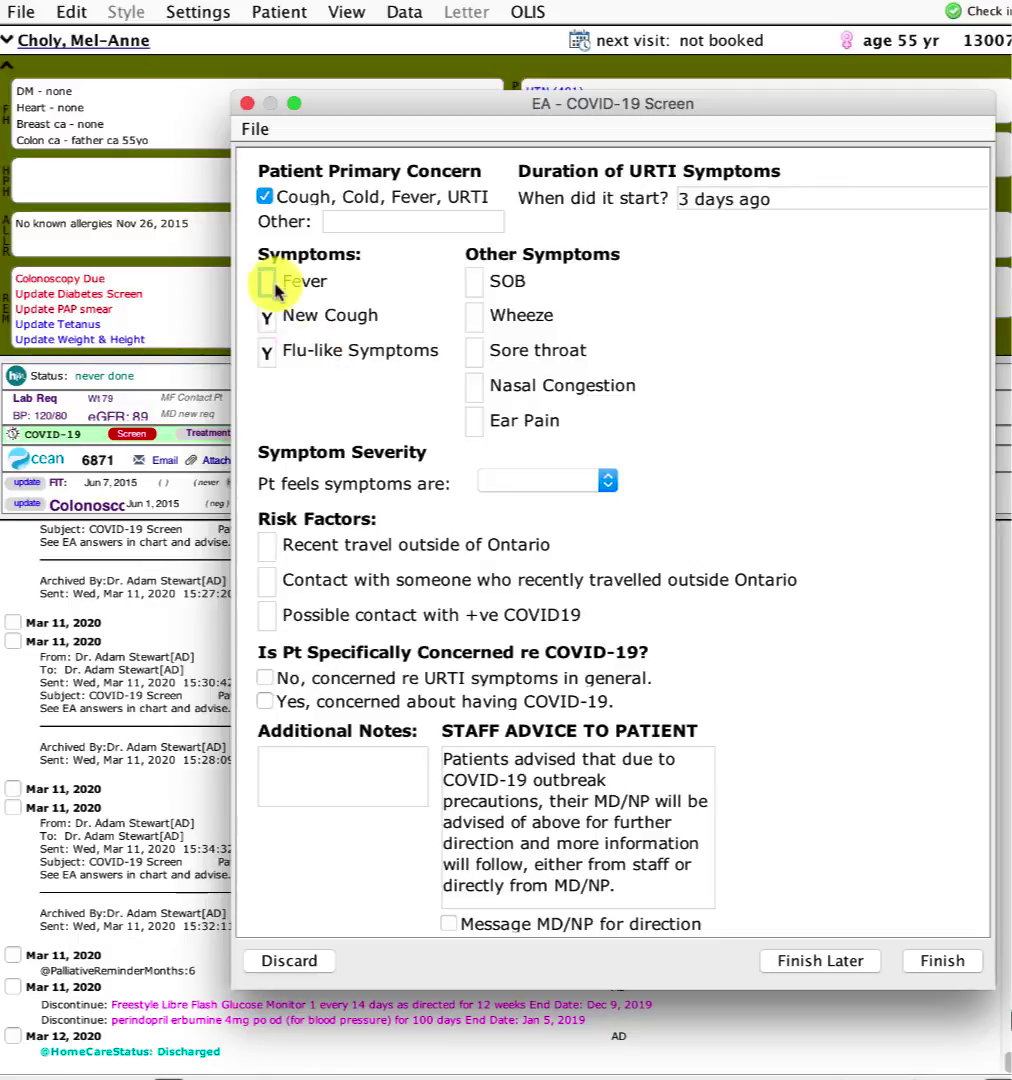
click(270, 284)
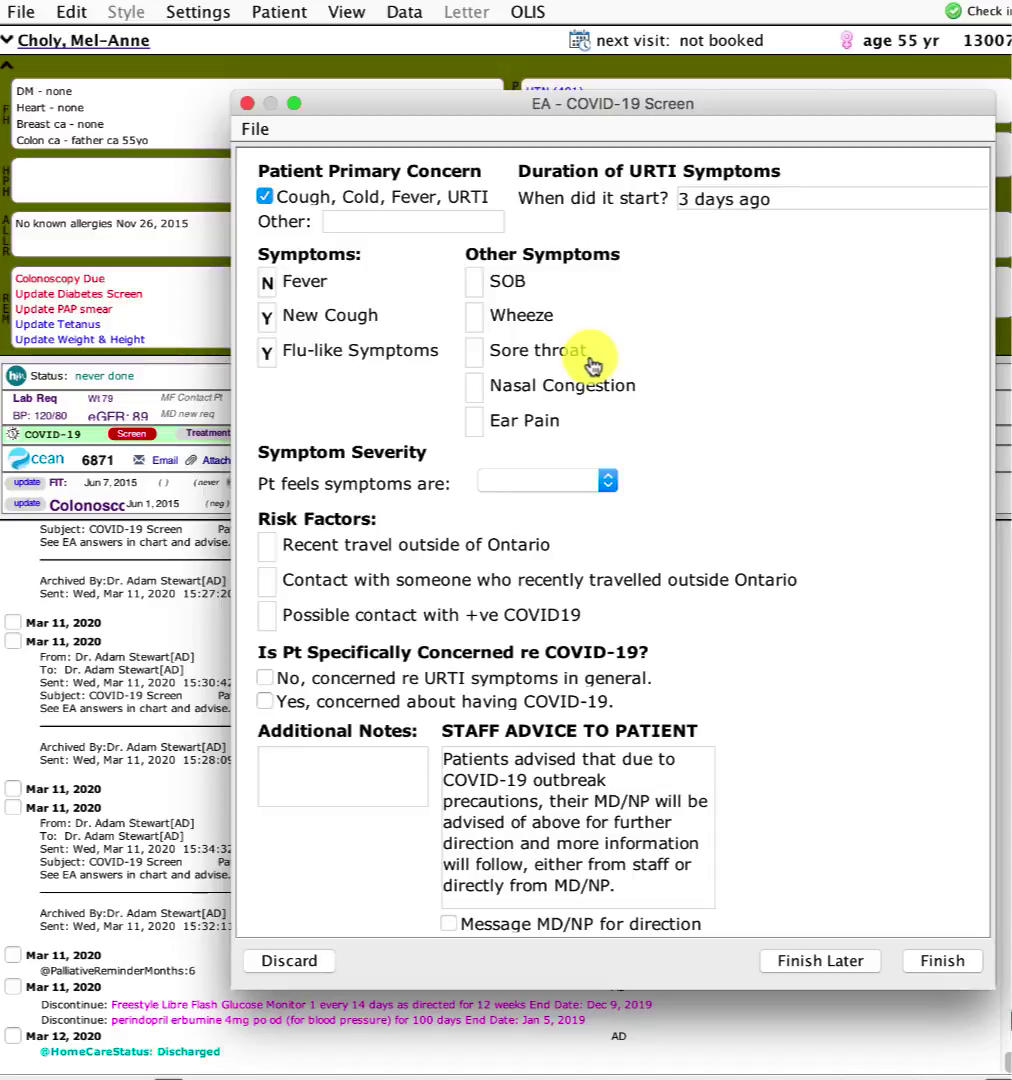
- Mark the other symptoms: SOB, Wheeze and Ear Pain as N, Sore throat and Nasal Congestion as Y
click(478, 287)
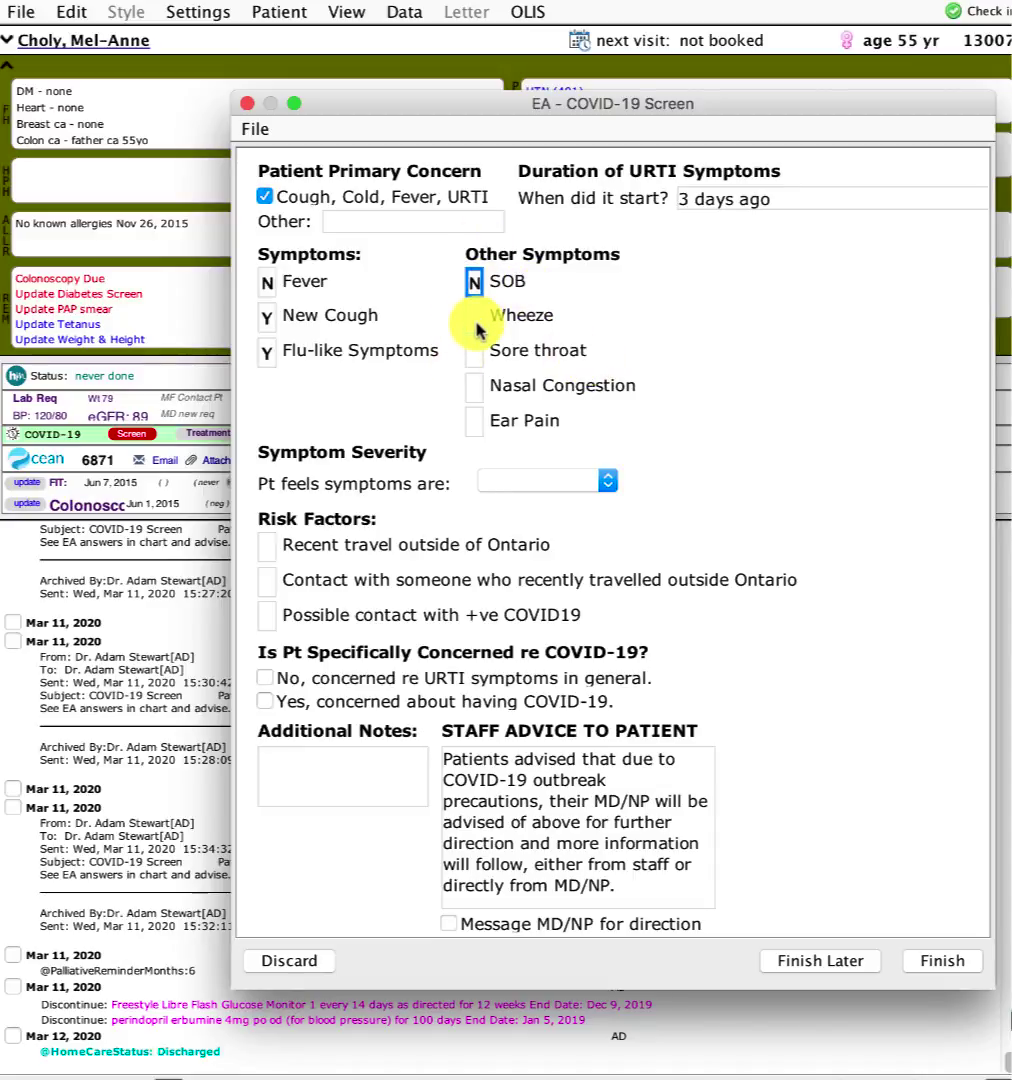
click(476, 318)
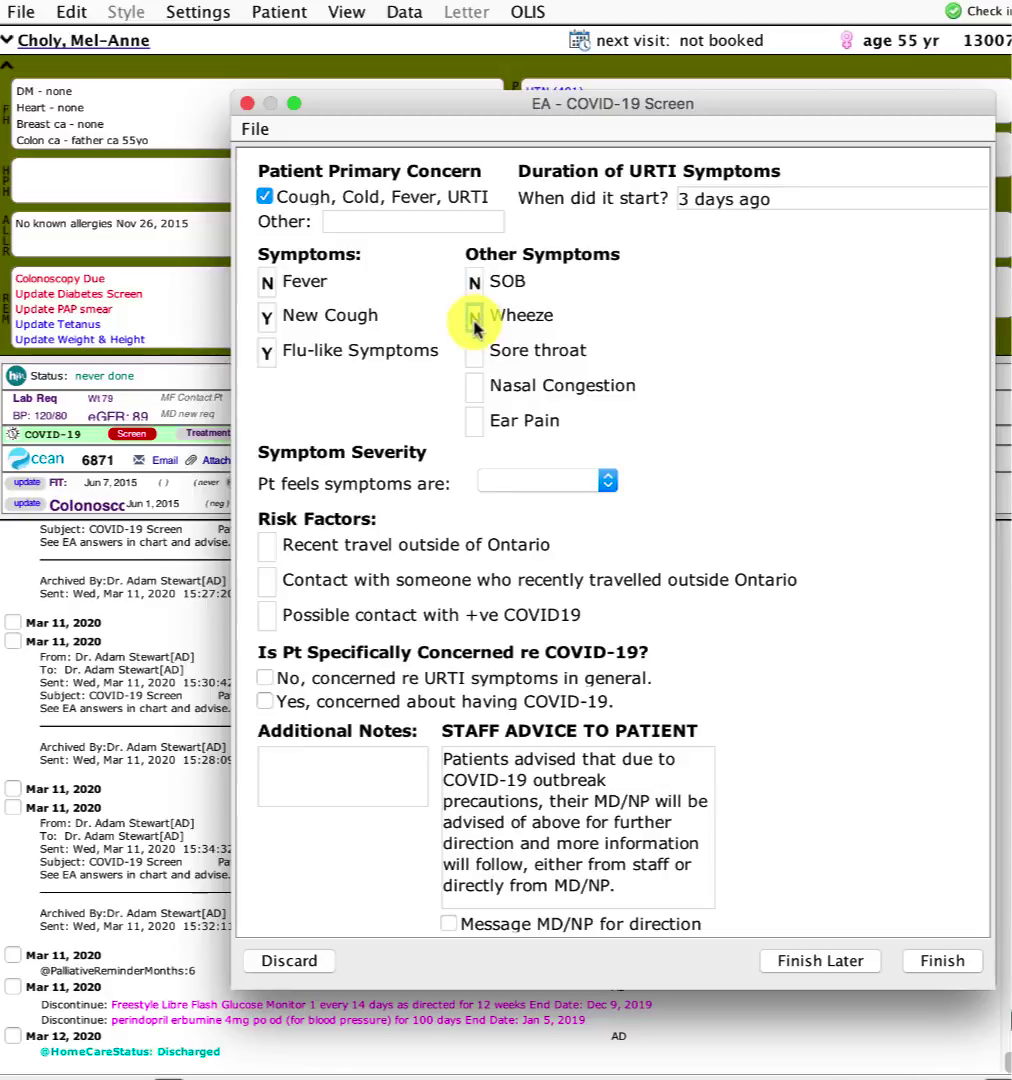
click(474, 359)
click(473, 358)
click(476, 390)
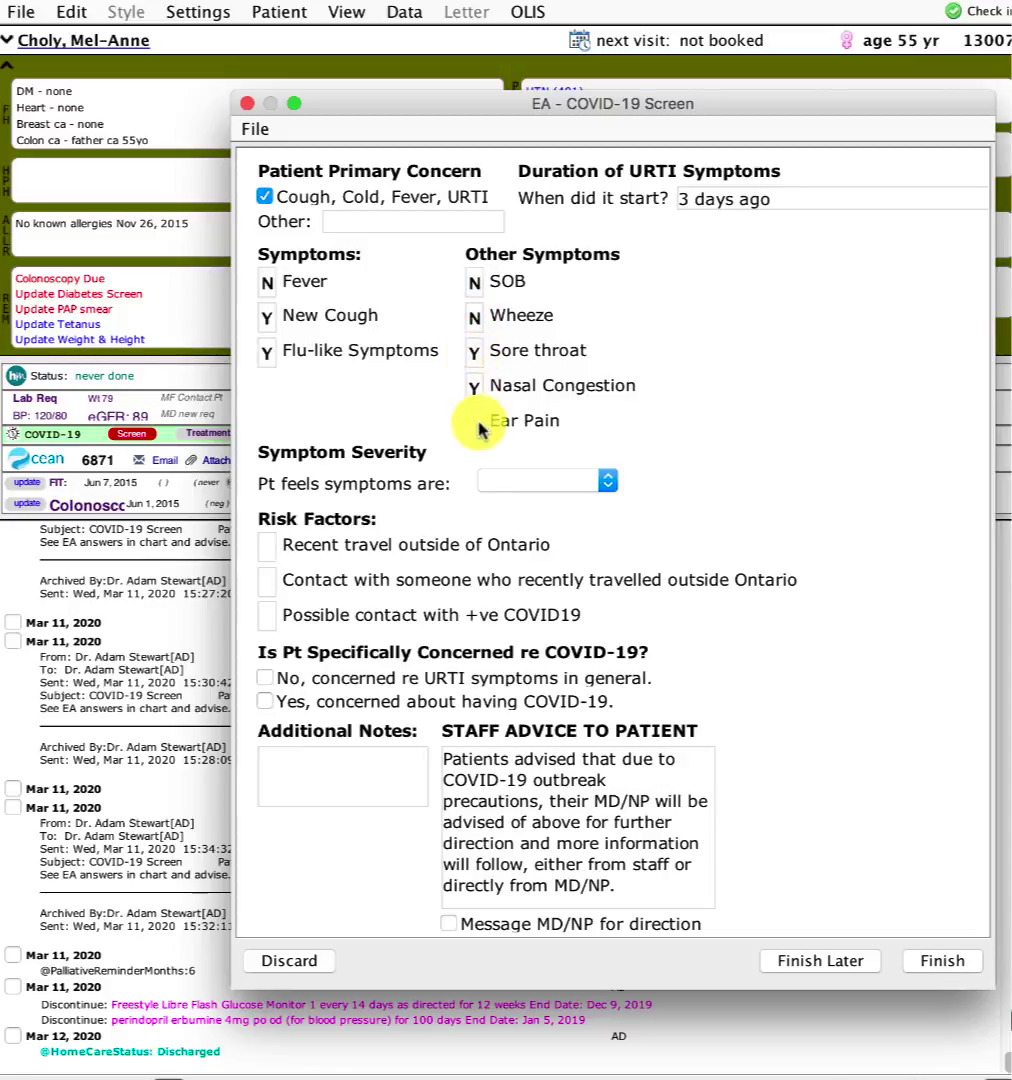
click(472, 423)
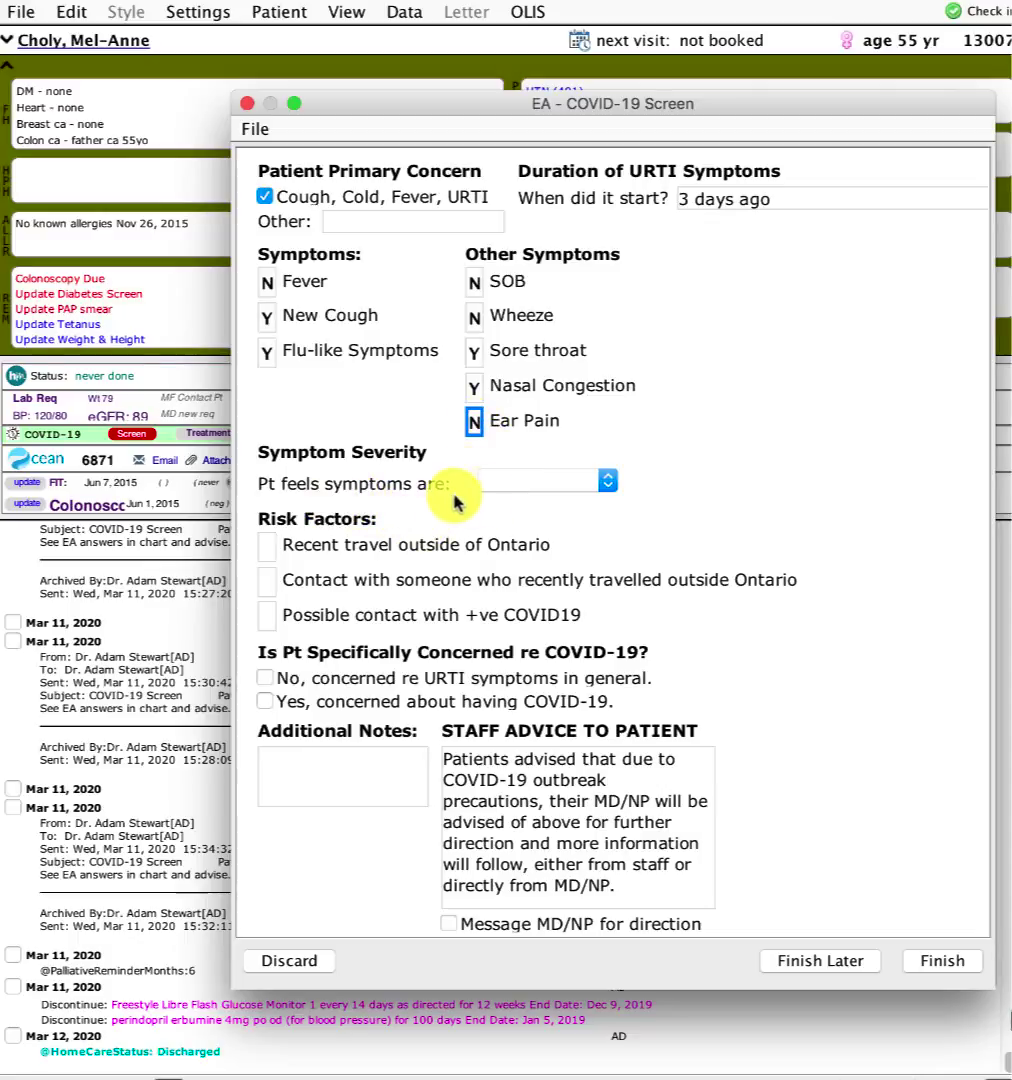
- Set the symptom severity to Mild and record that the patient is concerned about having COVID-19
click(513, 489)
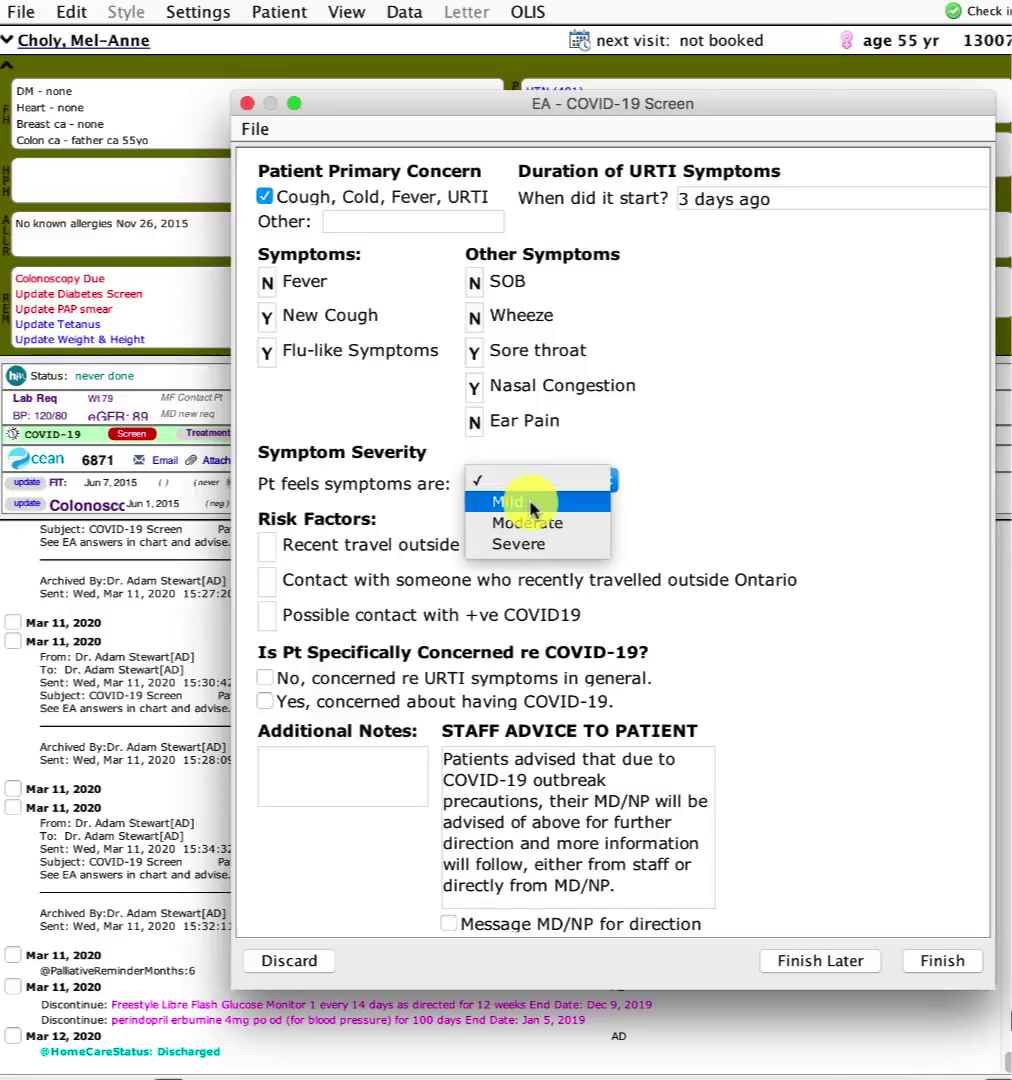
click(526, 503)
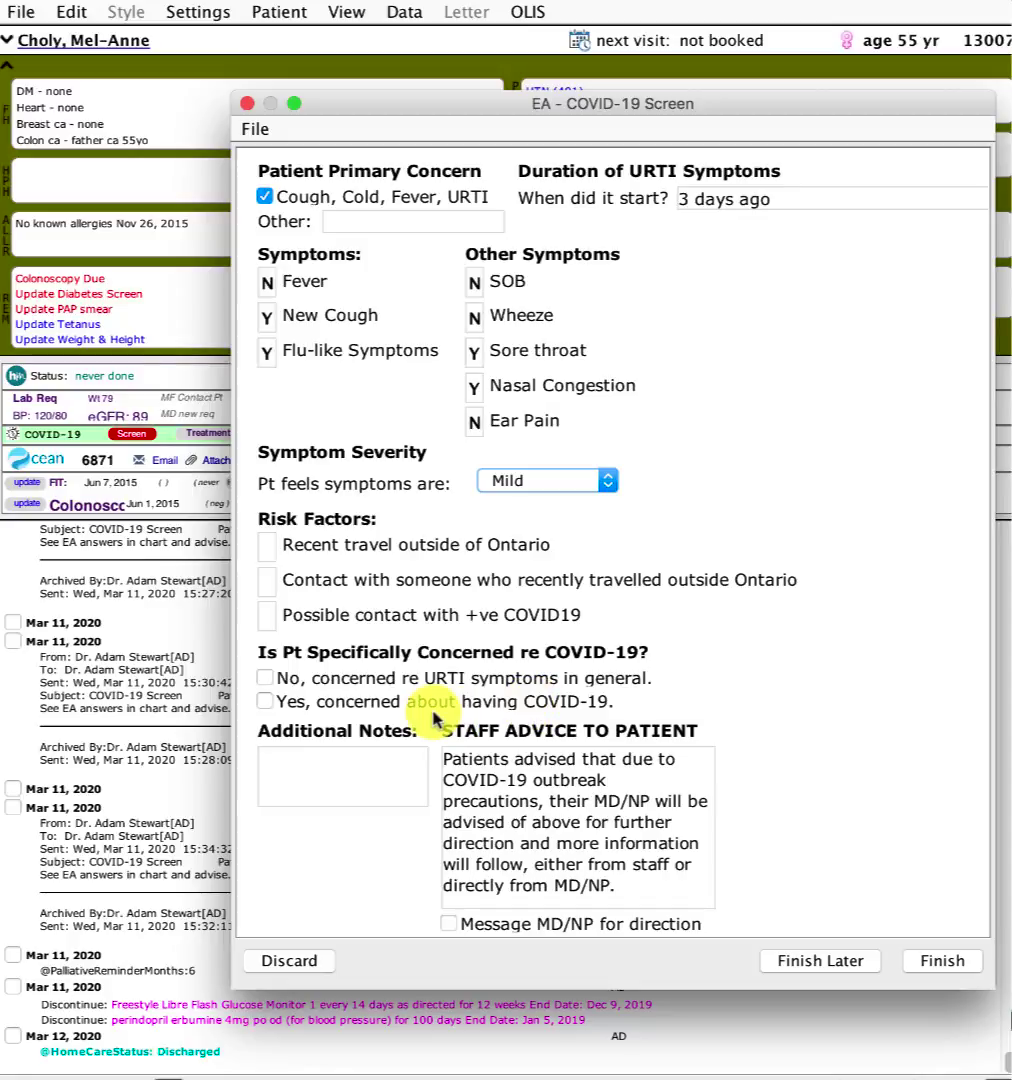
click(266, 701)
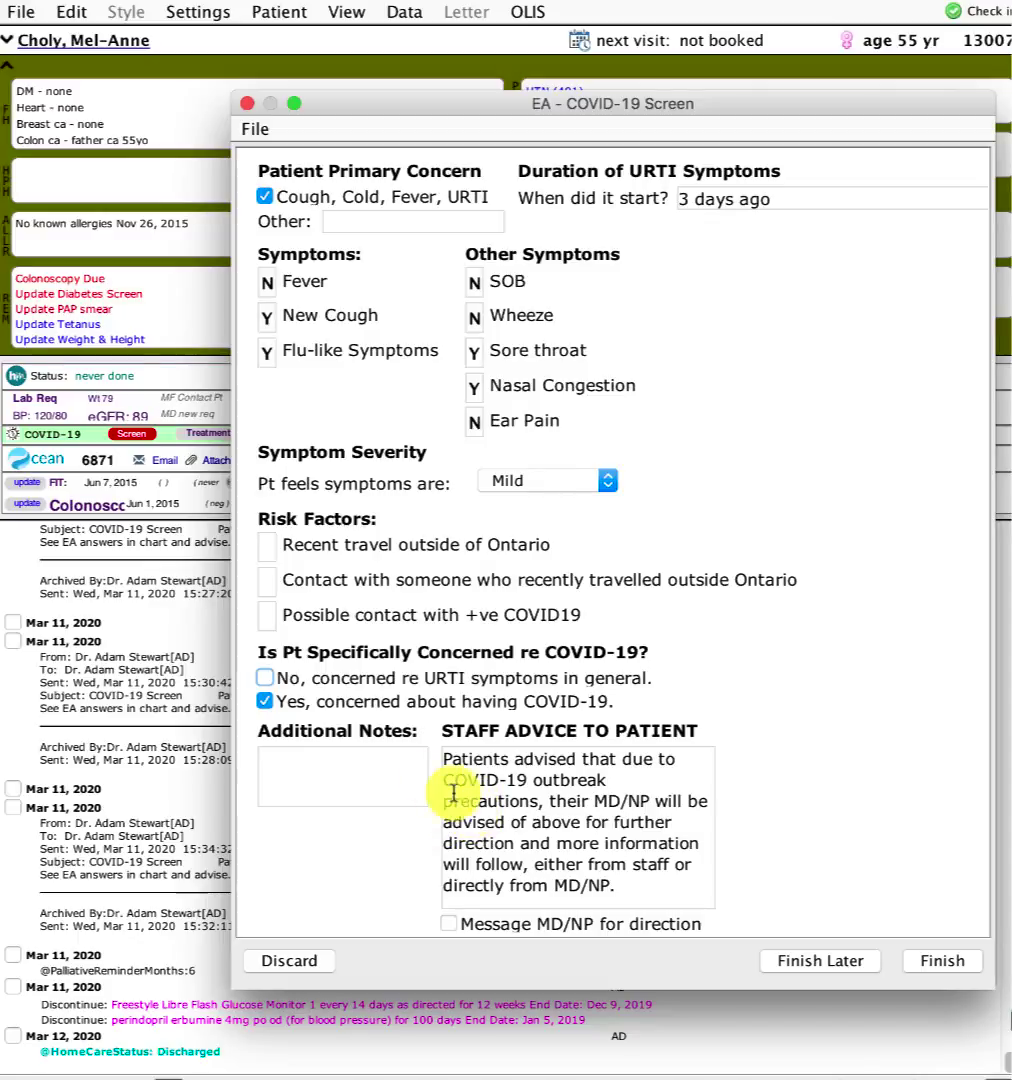
- Add "missed work. spouse has same" to the additional notes of the screening form
click(393, 771)
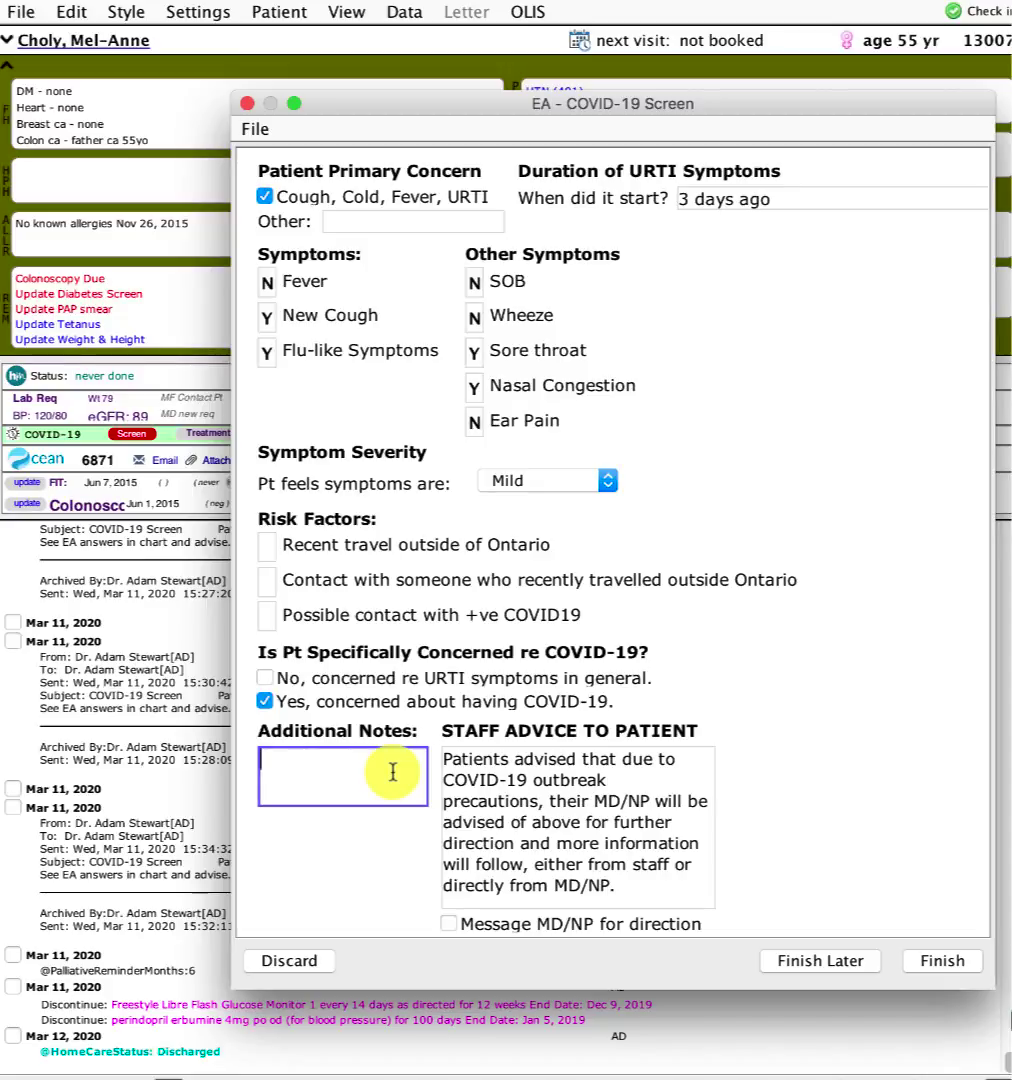
text(missed work. )
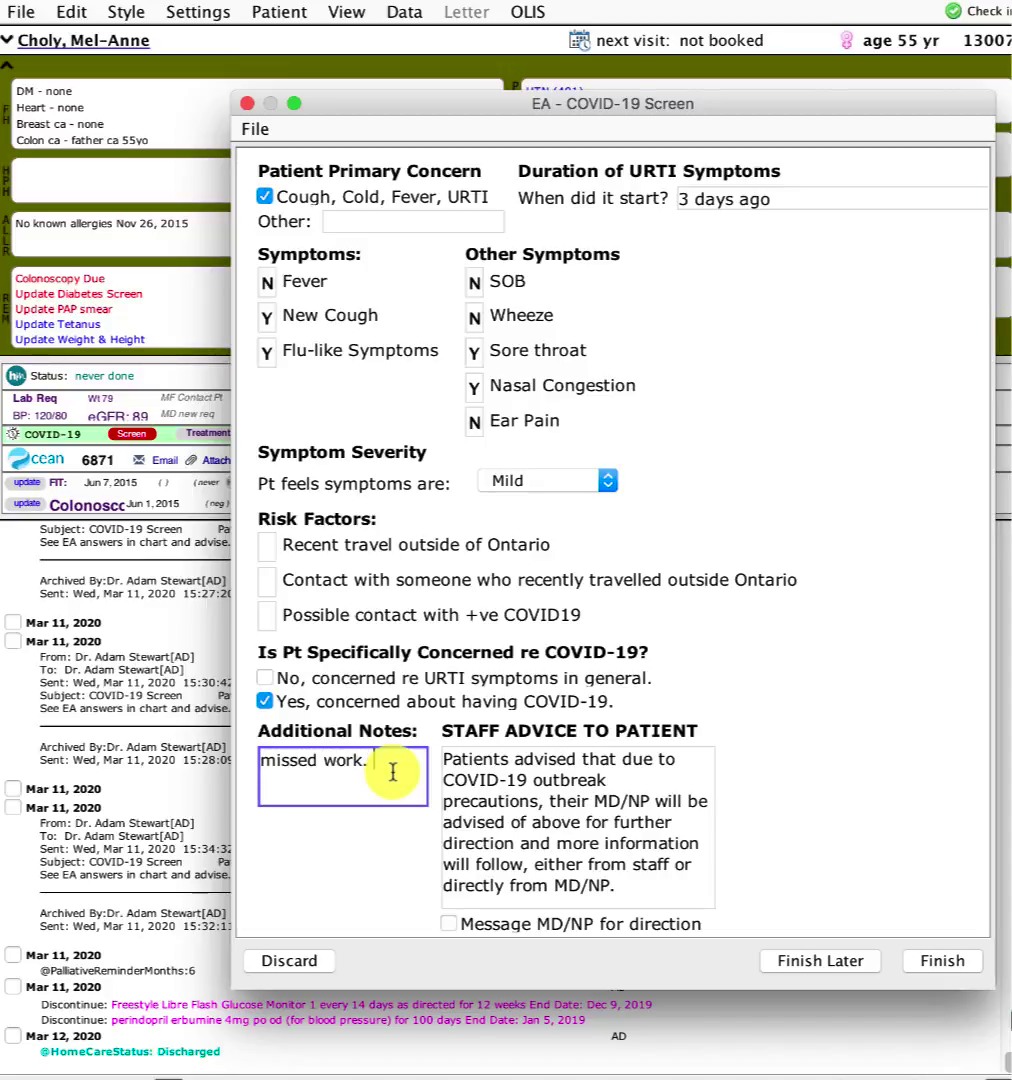
text(spouse has same)
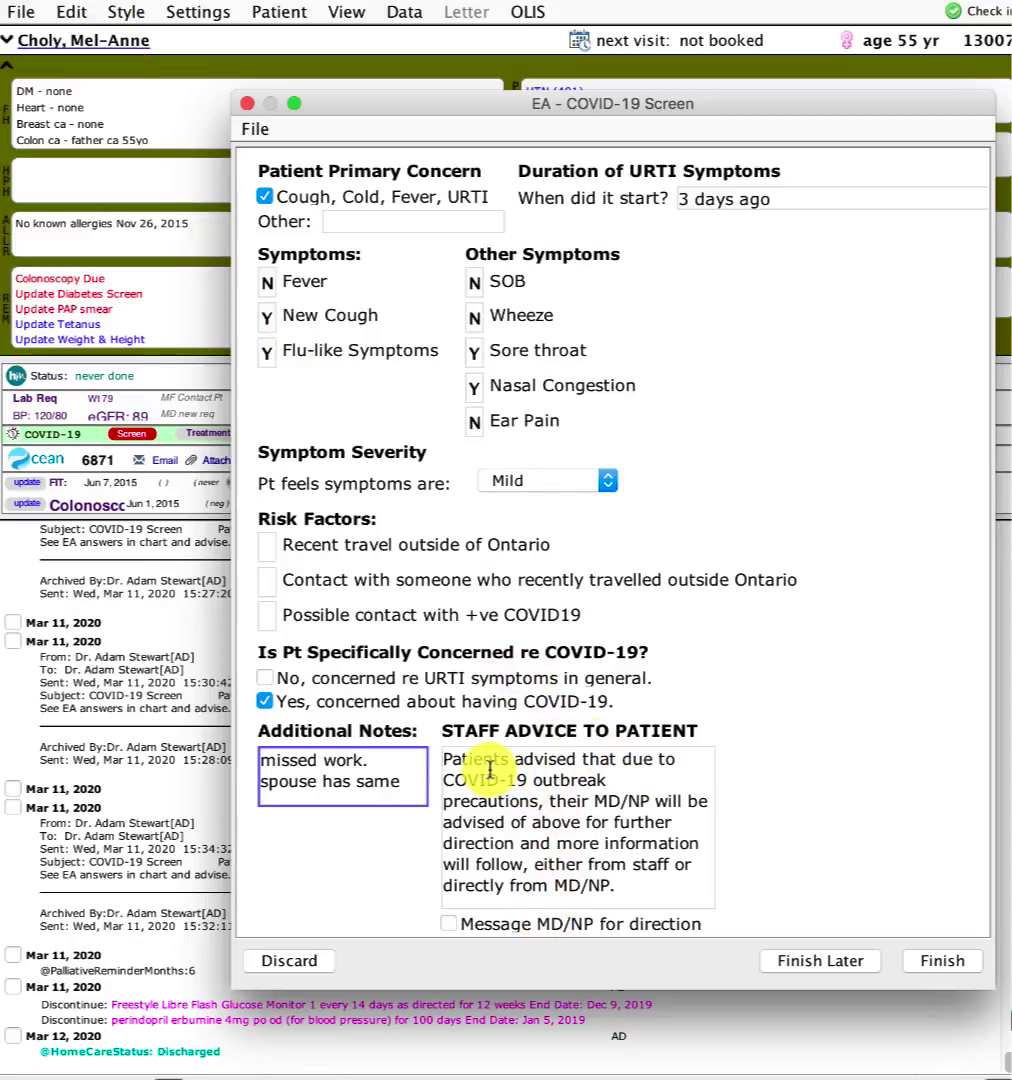
- Review the staff advice text, enable messaging the MD/NP for direction, and finish the screening form
drag(482, 758, 540, 802)
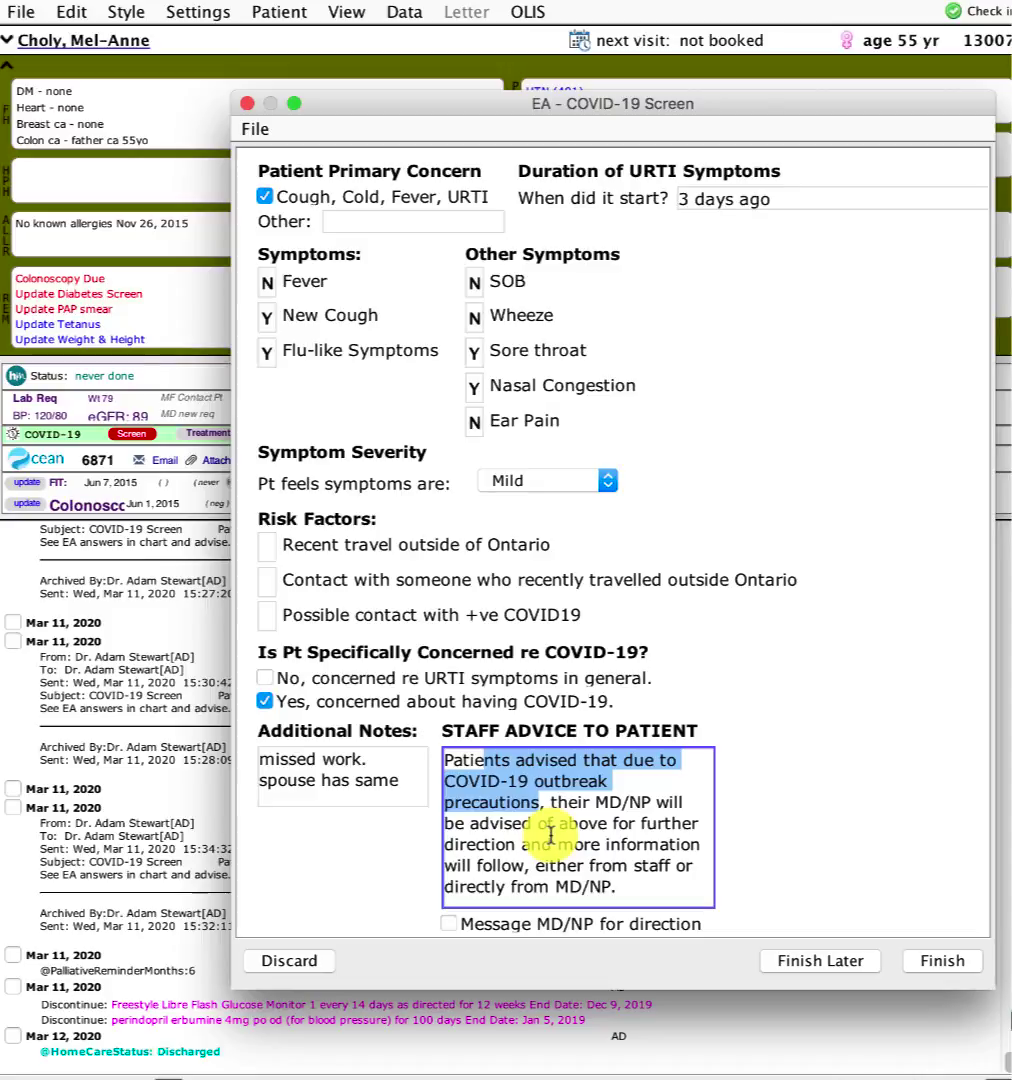
click(628, 878)
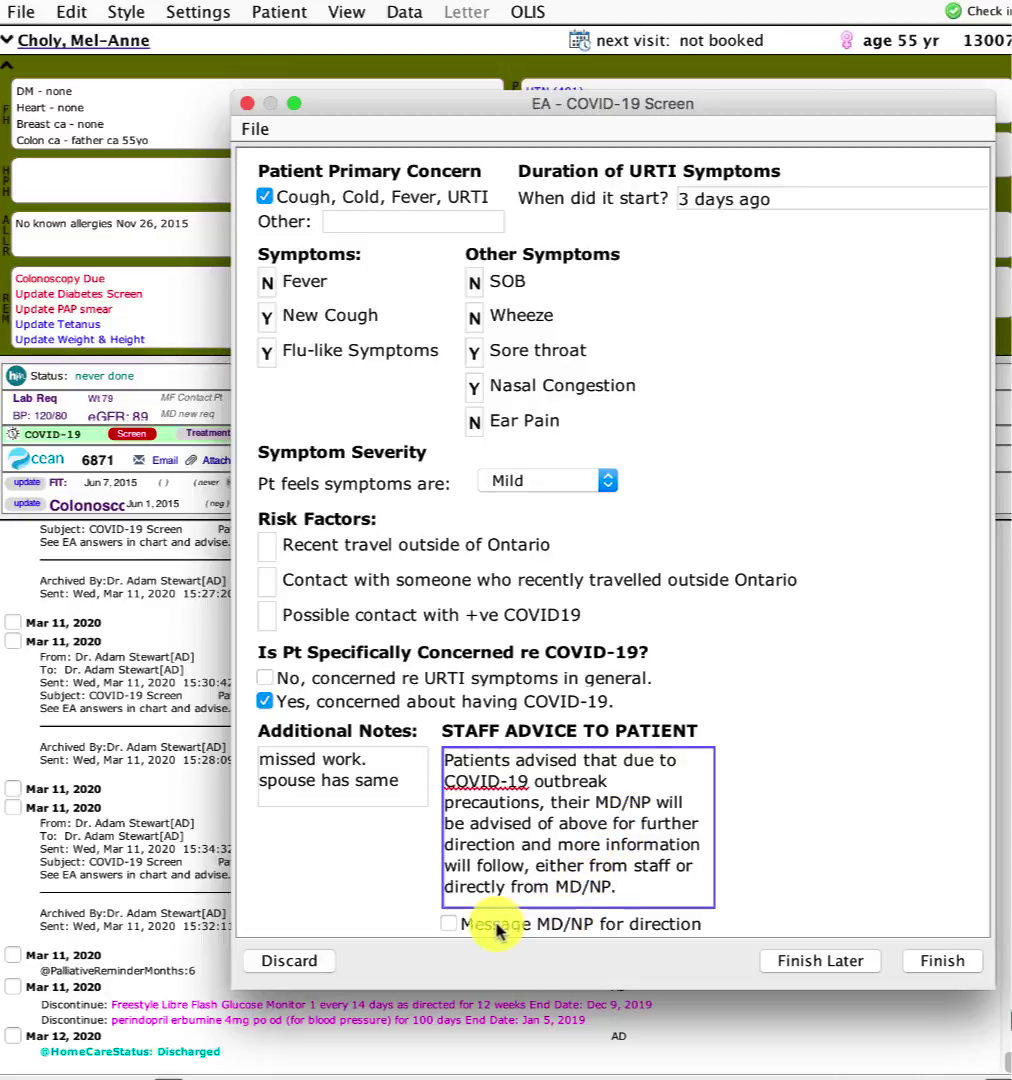
click(450, 925)
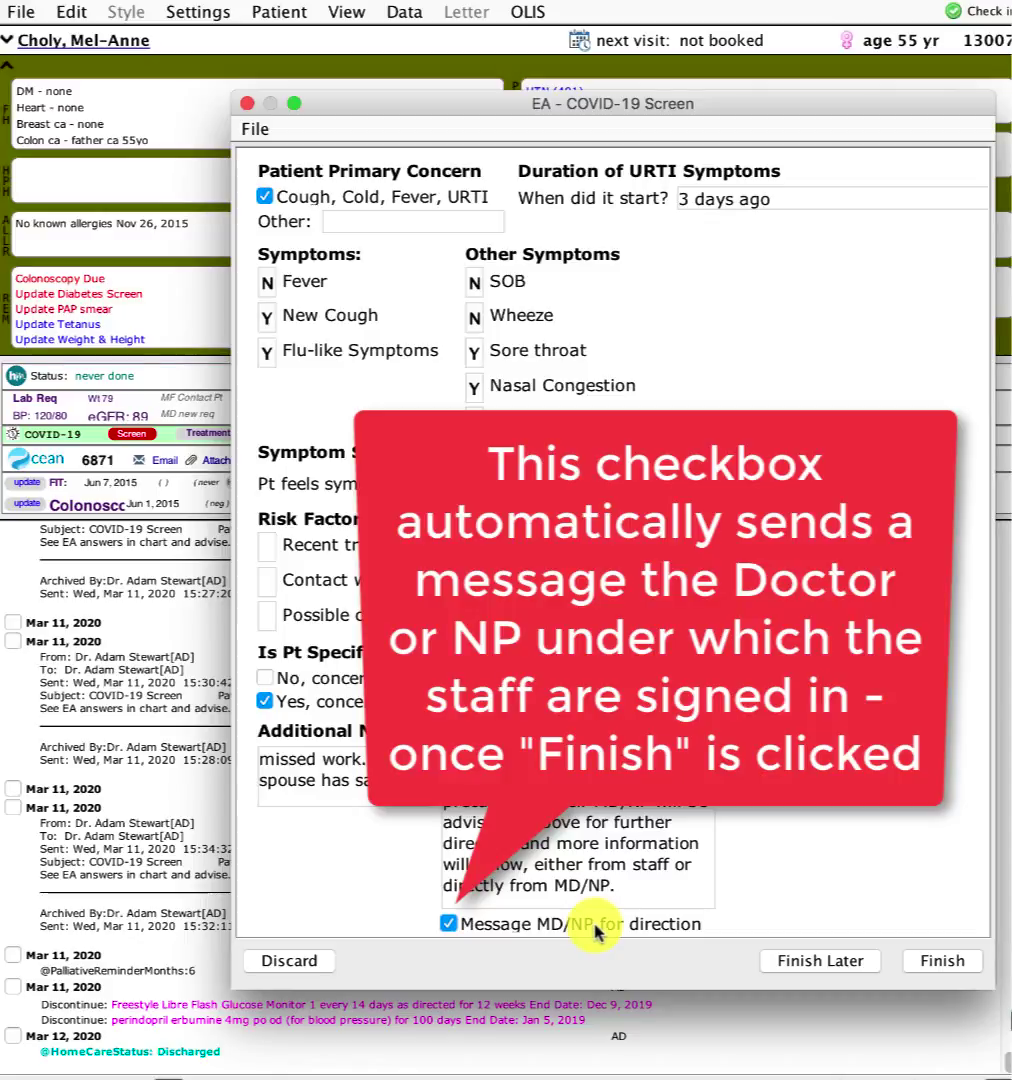
click(932, 962)
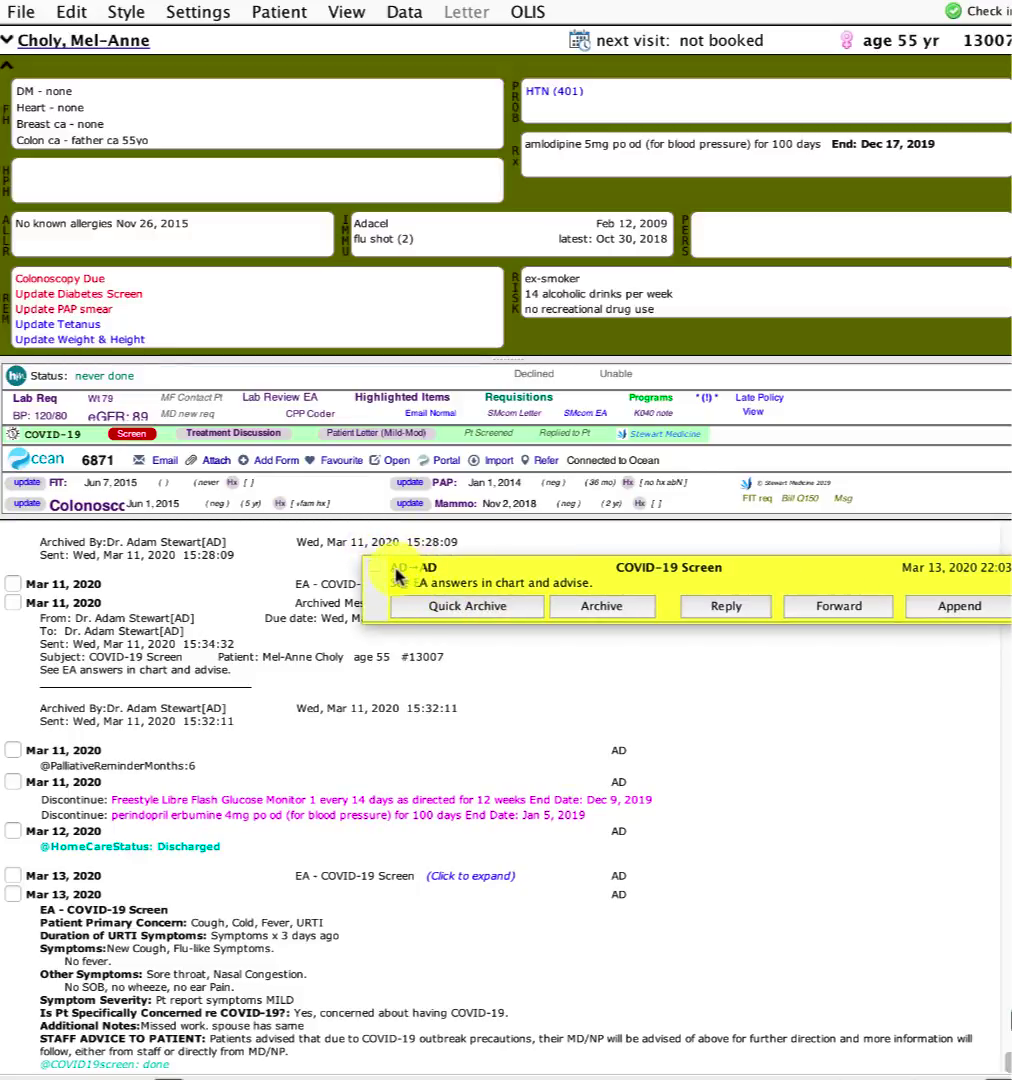
- Quick-archive the COVID-19 Screen message that asks to see the EA answers in the chart
drag(456, 577, 446, 554)
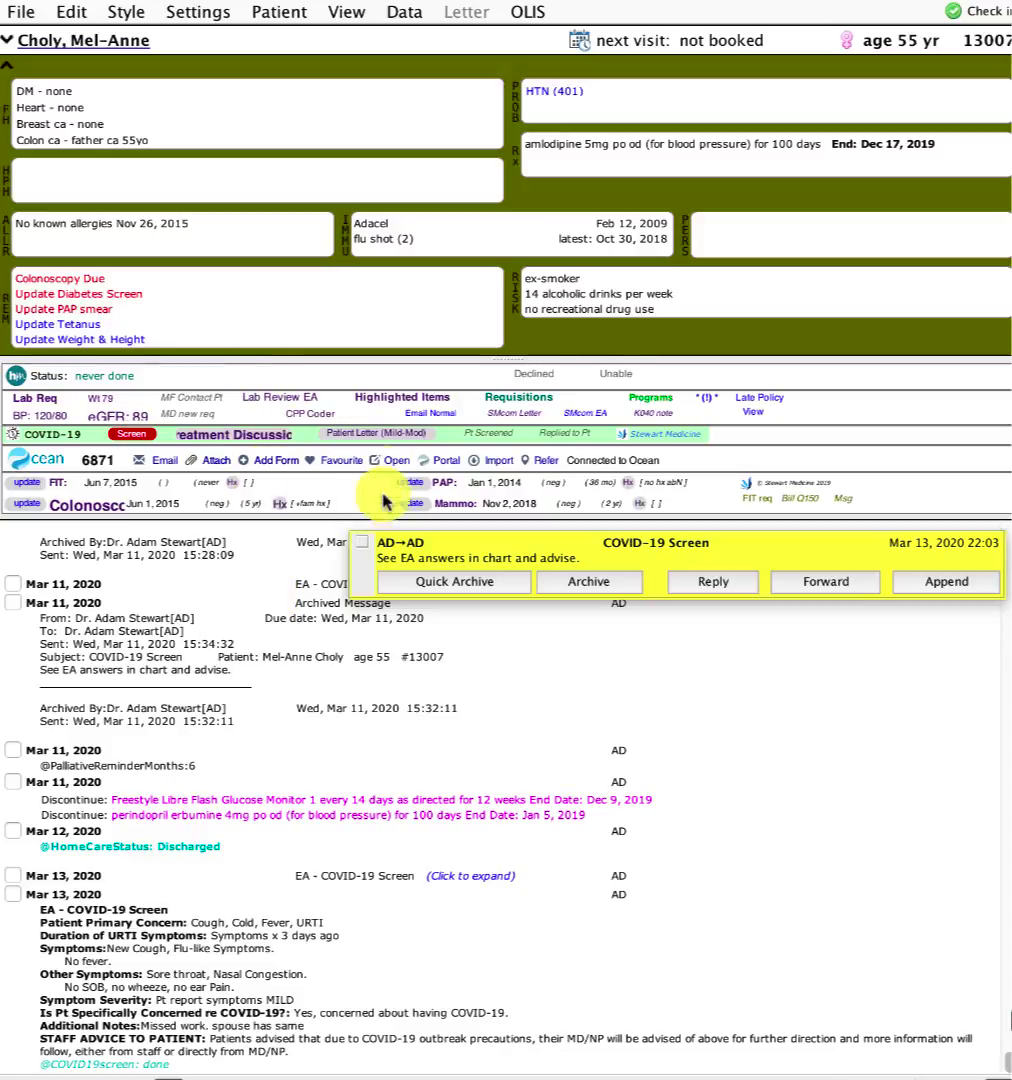
click(490, 583)
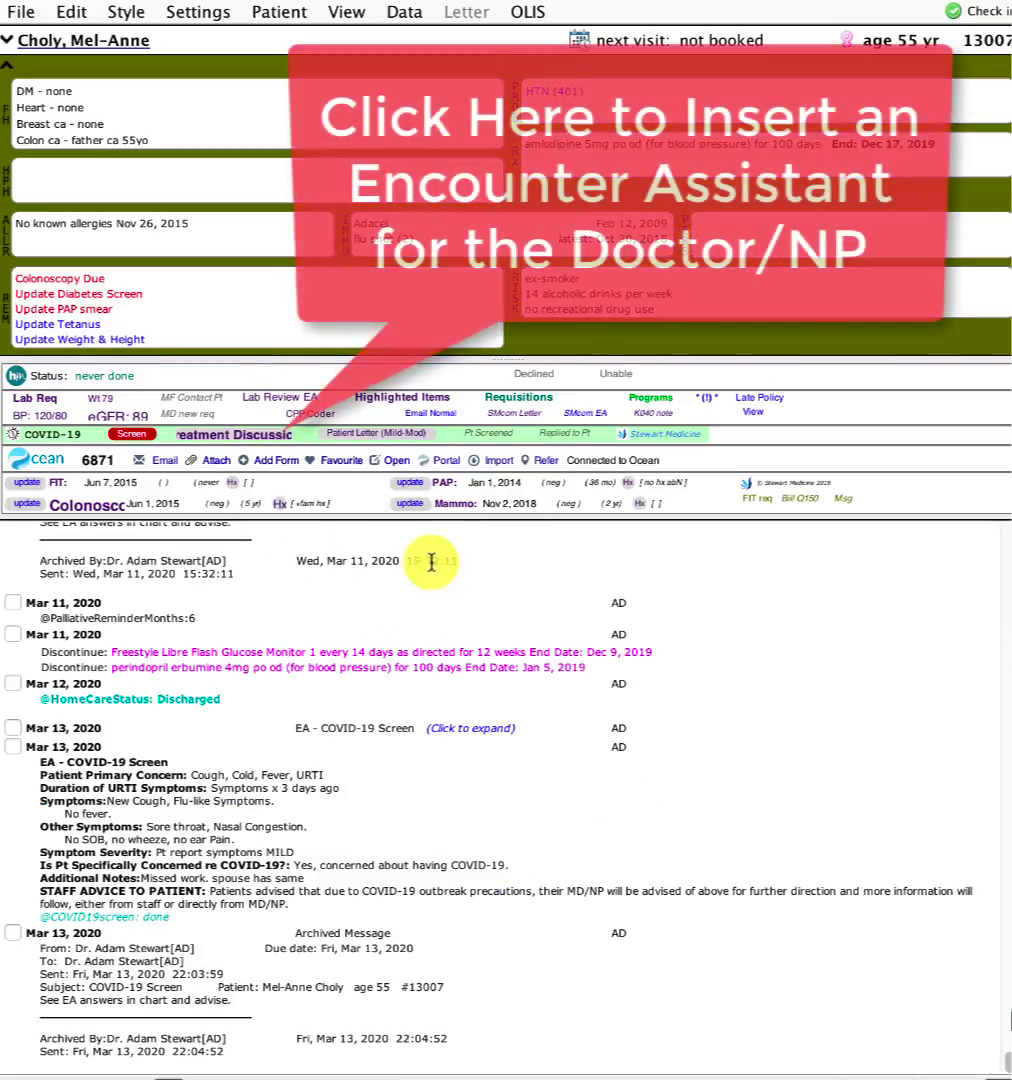
- Insert the COVID-19 treatment discussion form into the chart and collapse the patient profile
click(238, 431)
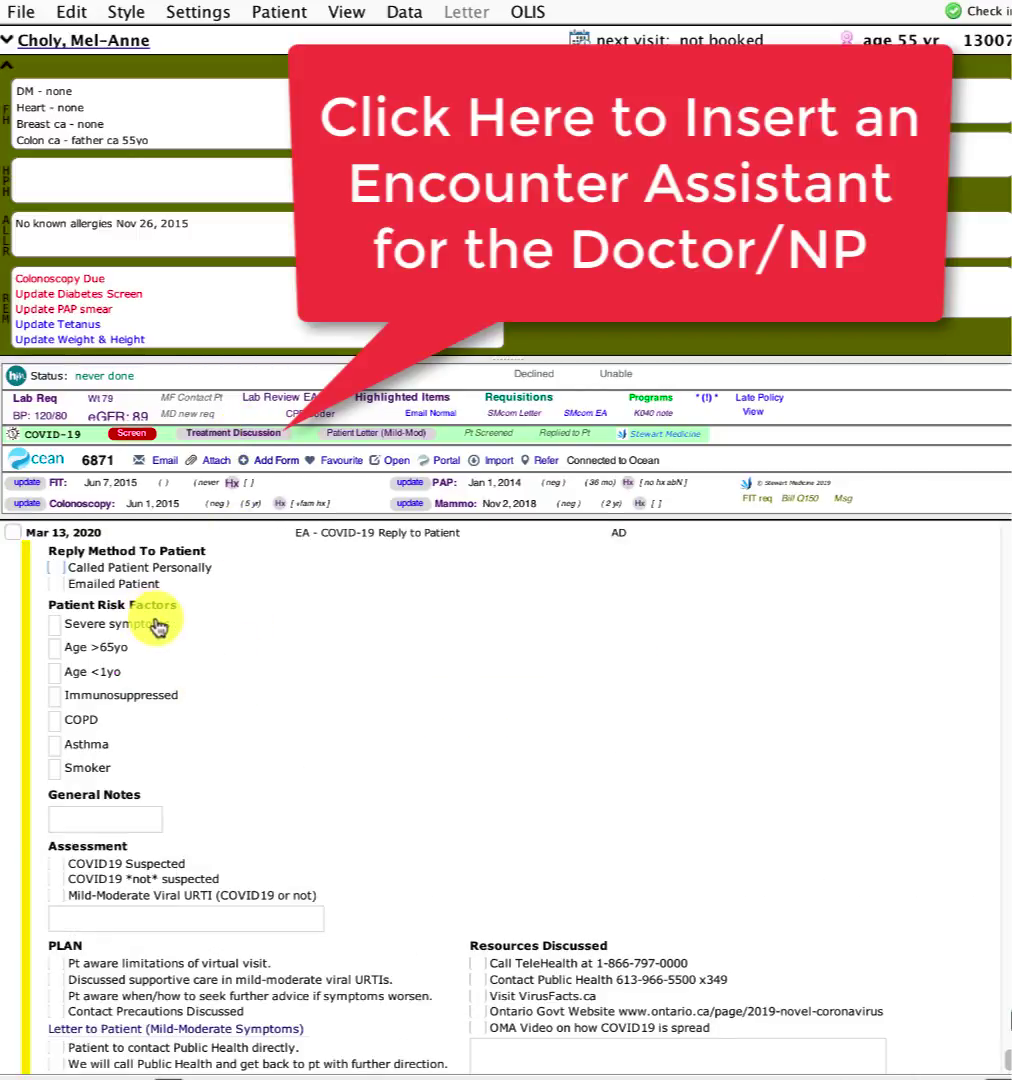
scroll(155, 625, down, 2)
scroll(157, 630, up, 5)
scroll(157, 628, down, 6)
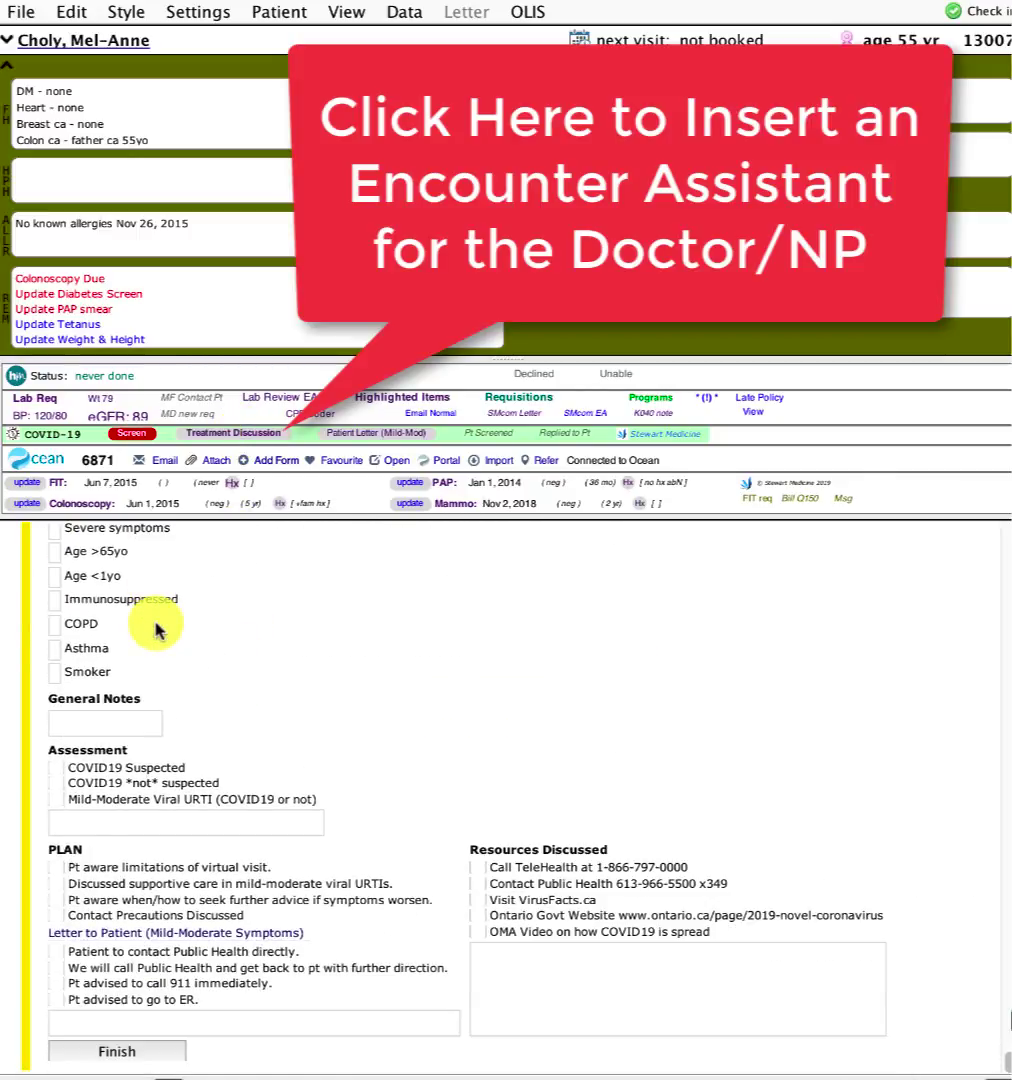
click(585, 341)
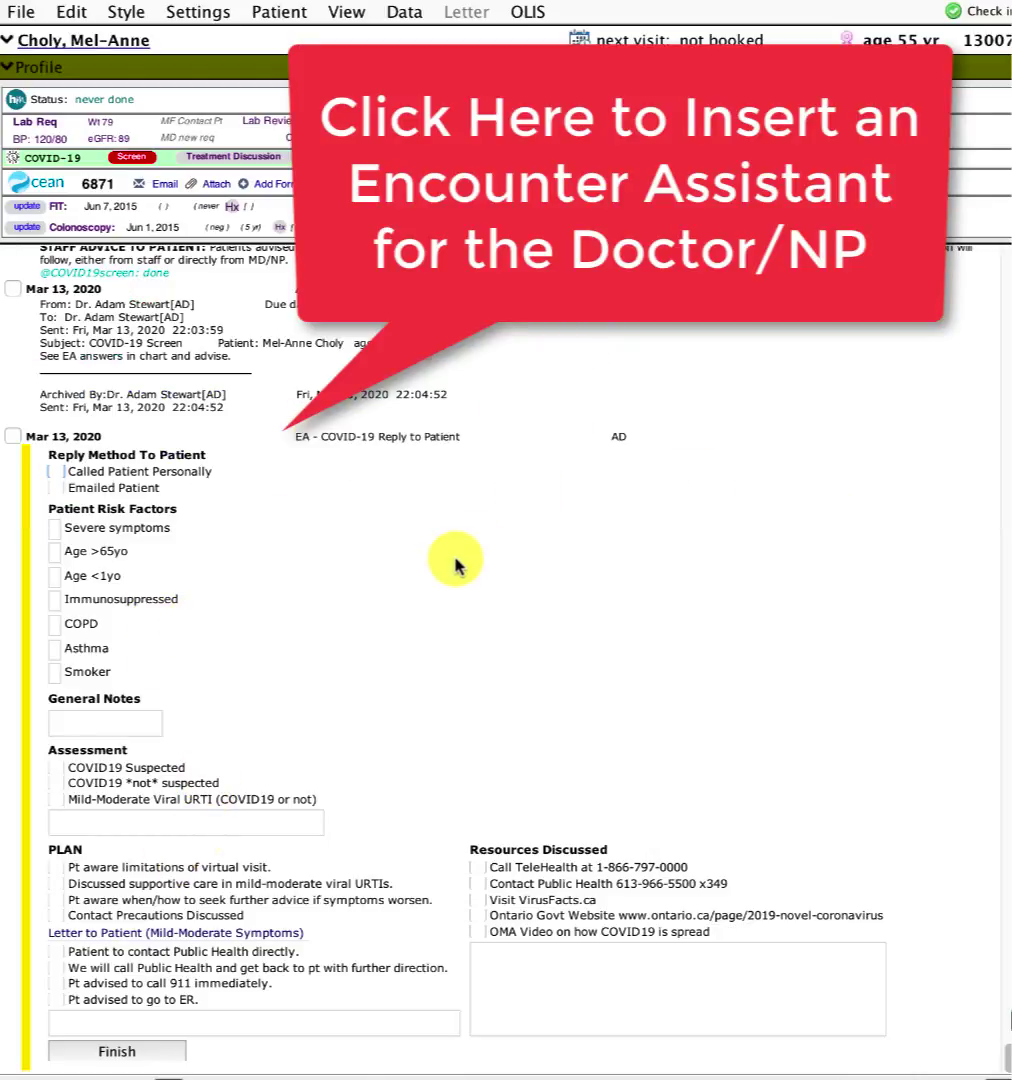
- Record that the patient was called personally, marking COPD as Y and severe symptoms, age >65yo, age <1yo and immunosuppressed as N
click(108, 474)
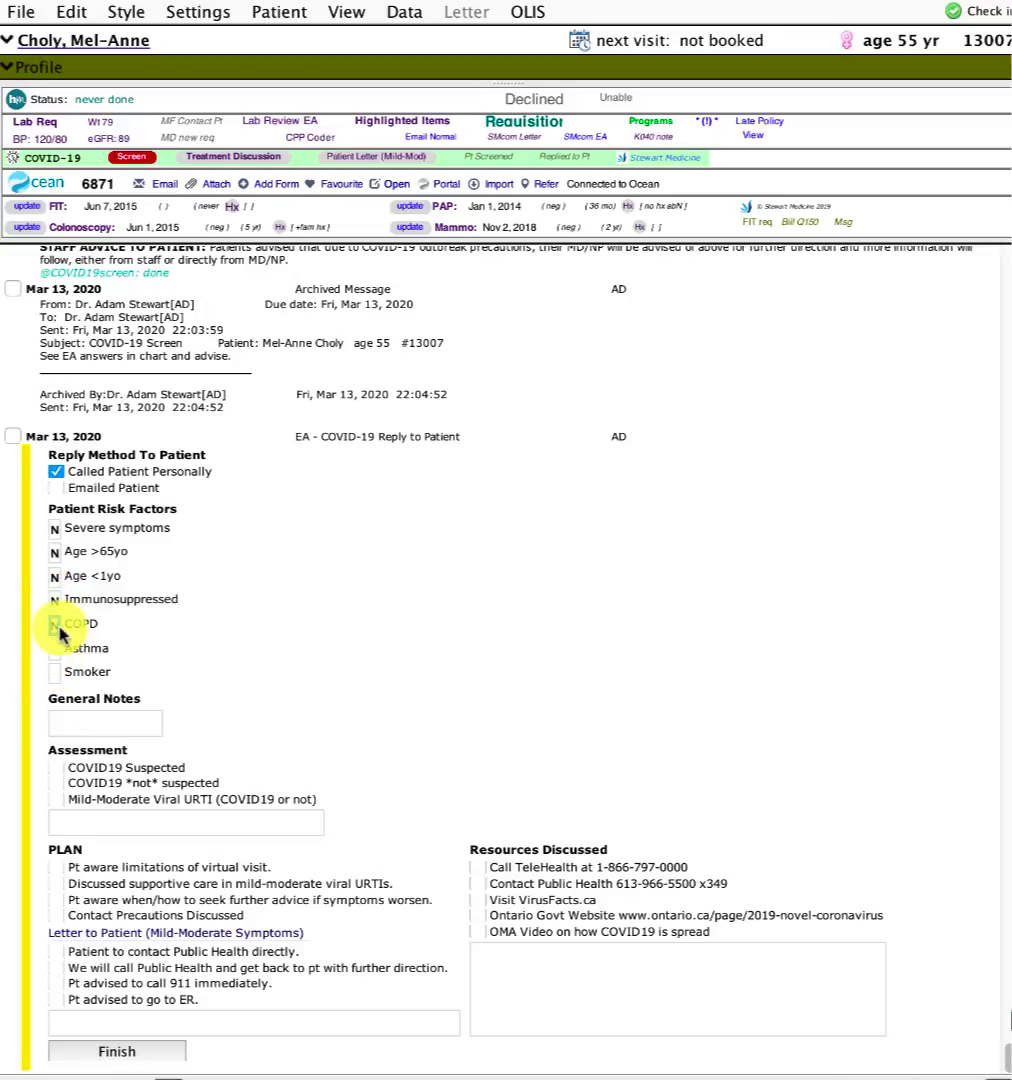
click(55, 624)
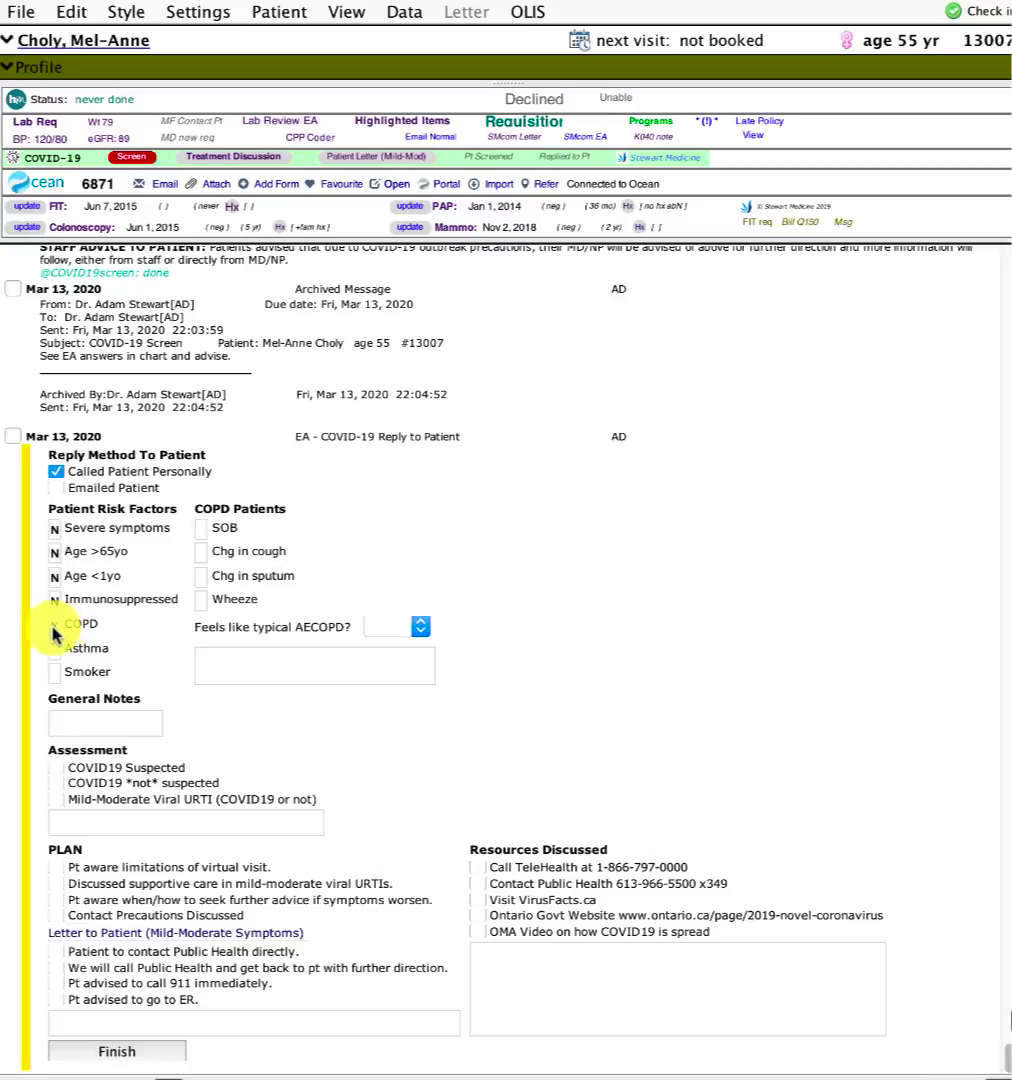
- In the COPD patients section, mark SOB, change in cough, change in sputum and wheeze as N
click(201, 529)
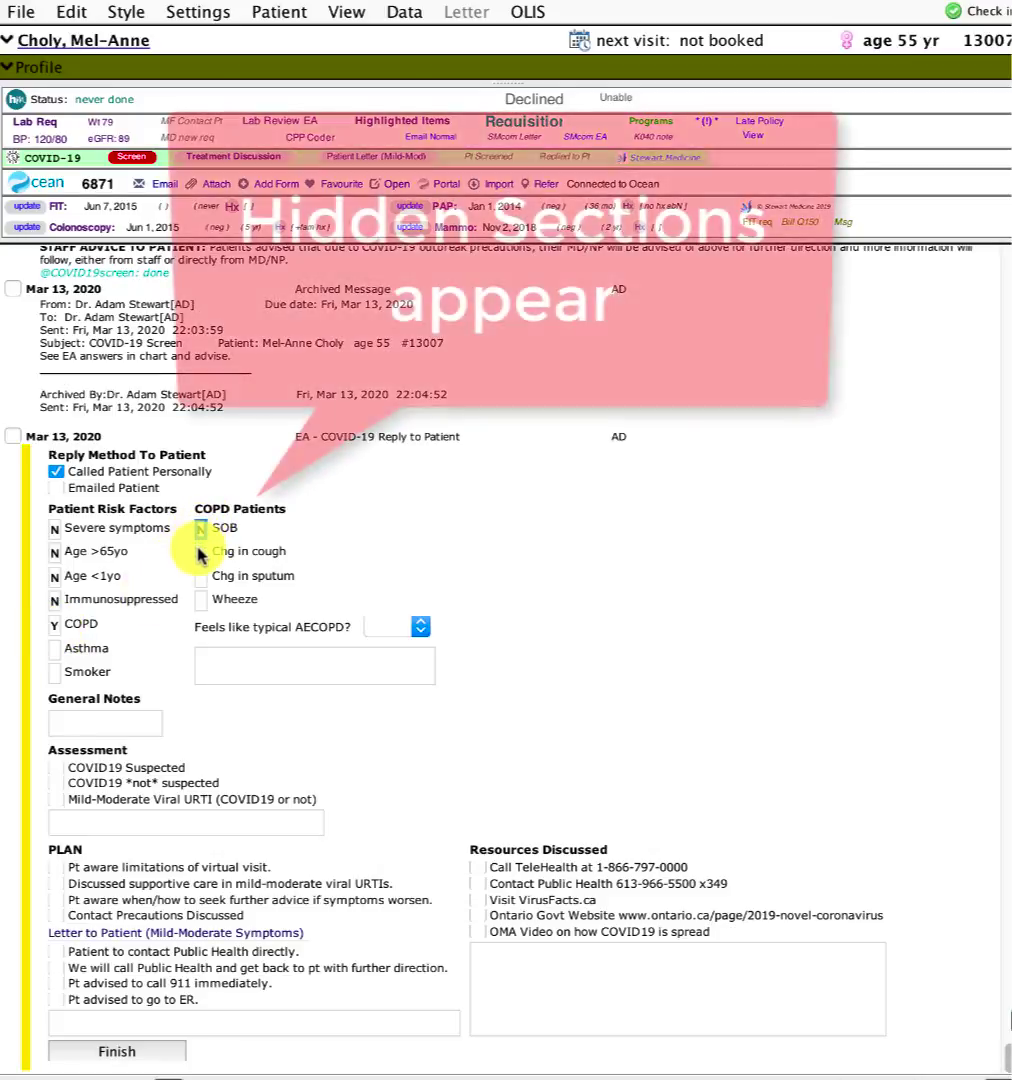
click(200, 577)
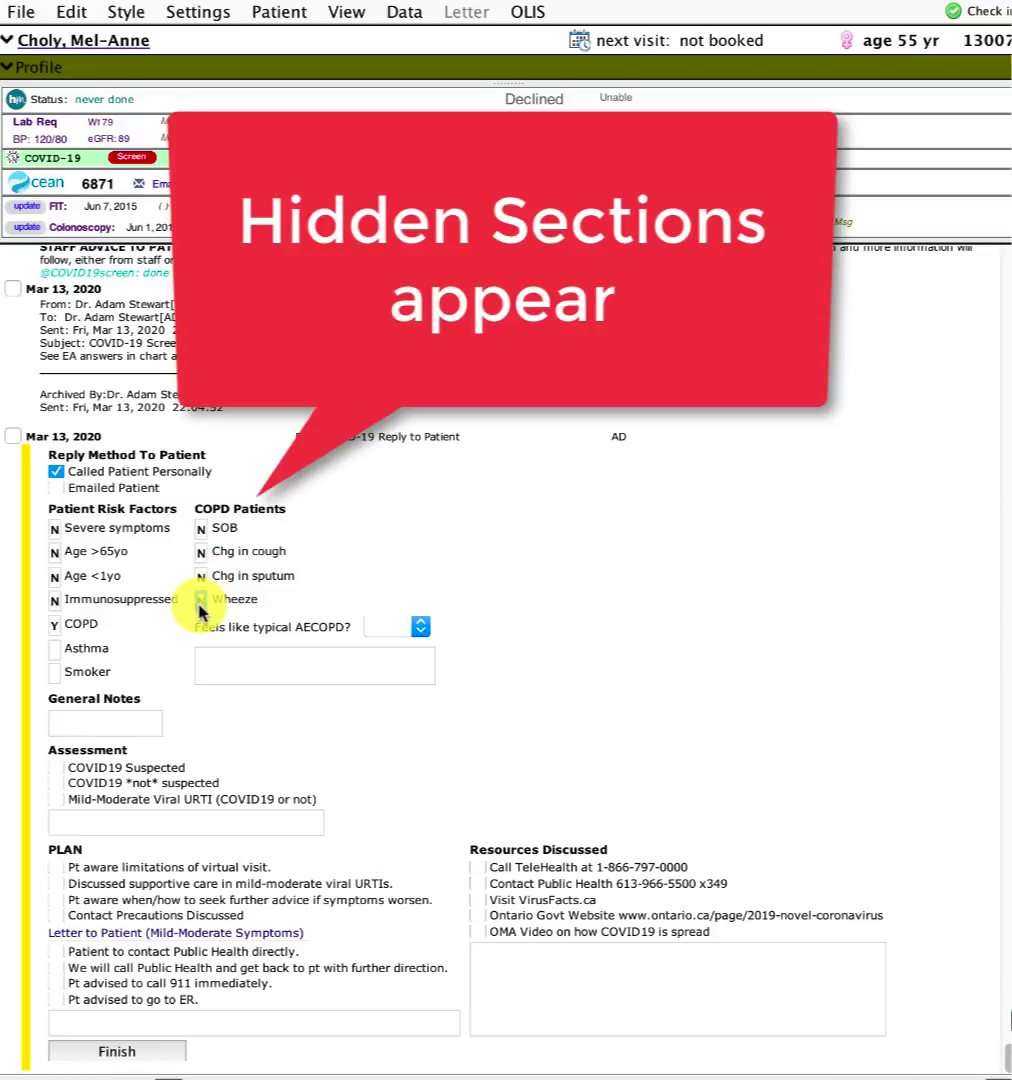
- In the COPD patients section, mark wheeze as Y and set "Feels like typical AECOPD?" to YES
click(201, 600)
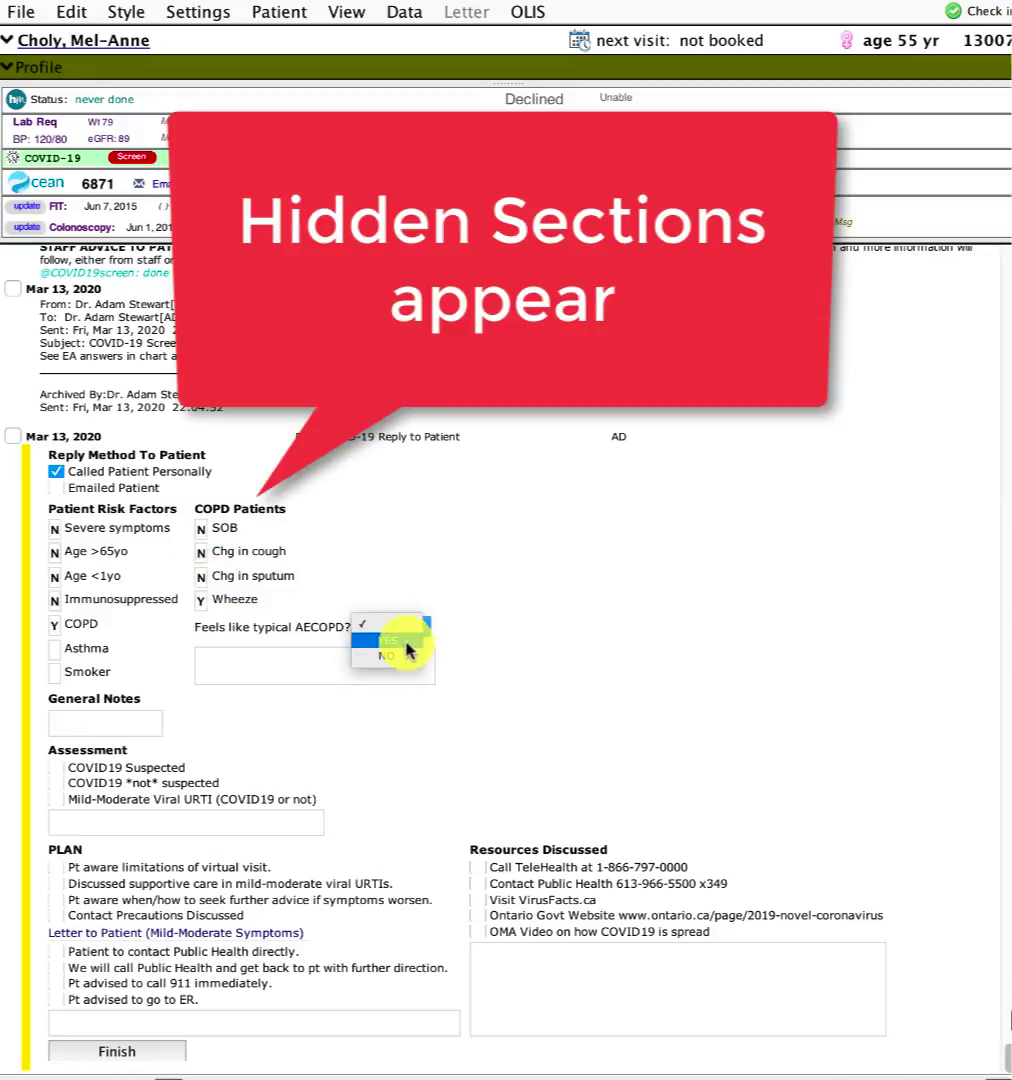
click(410, 648)
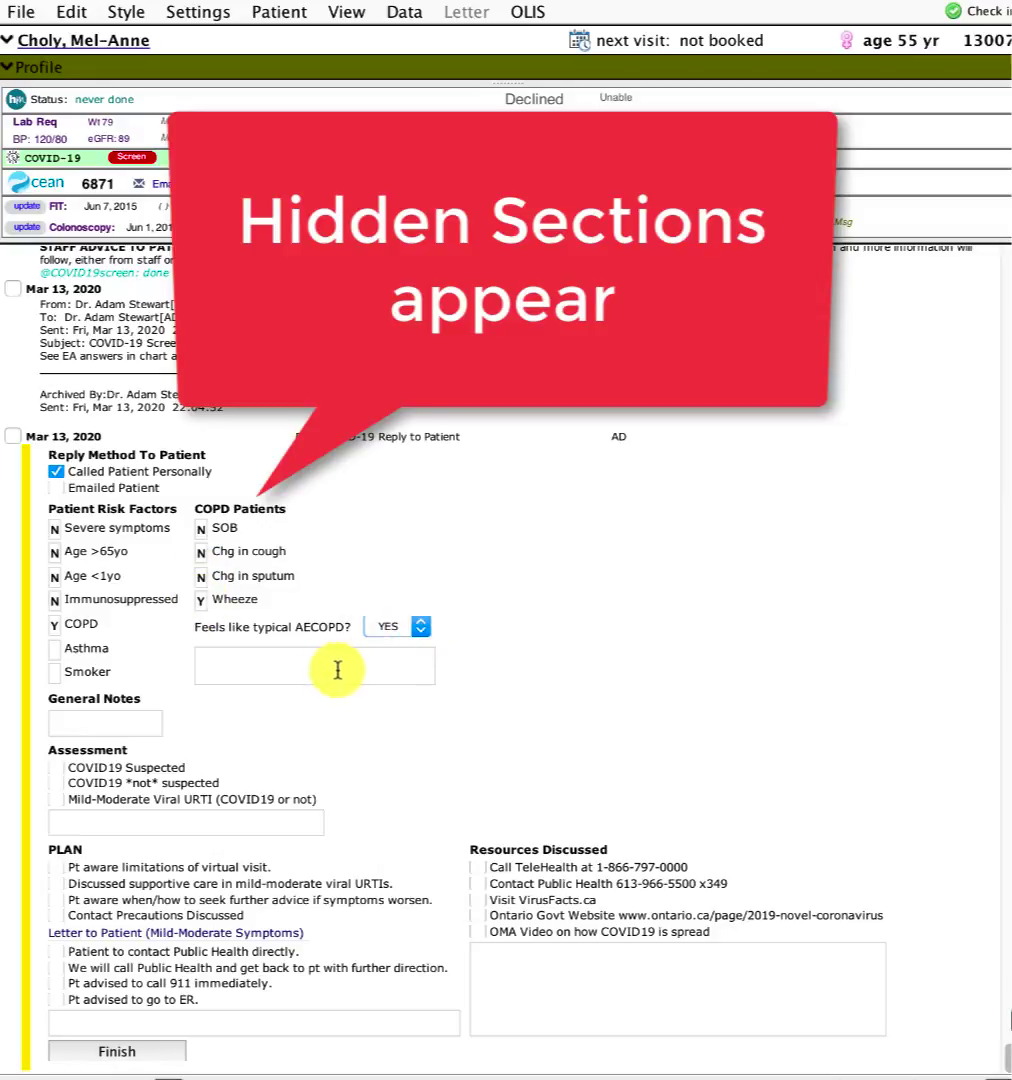
click(54, 650)
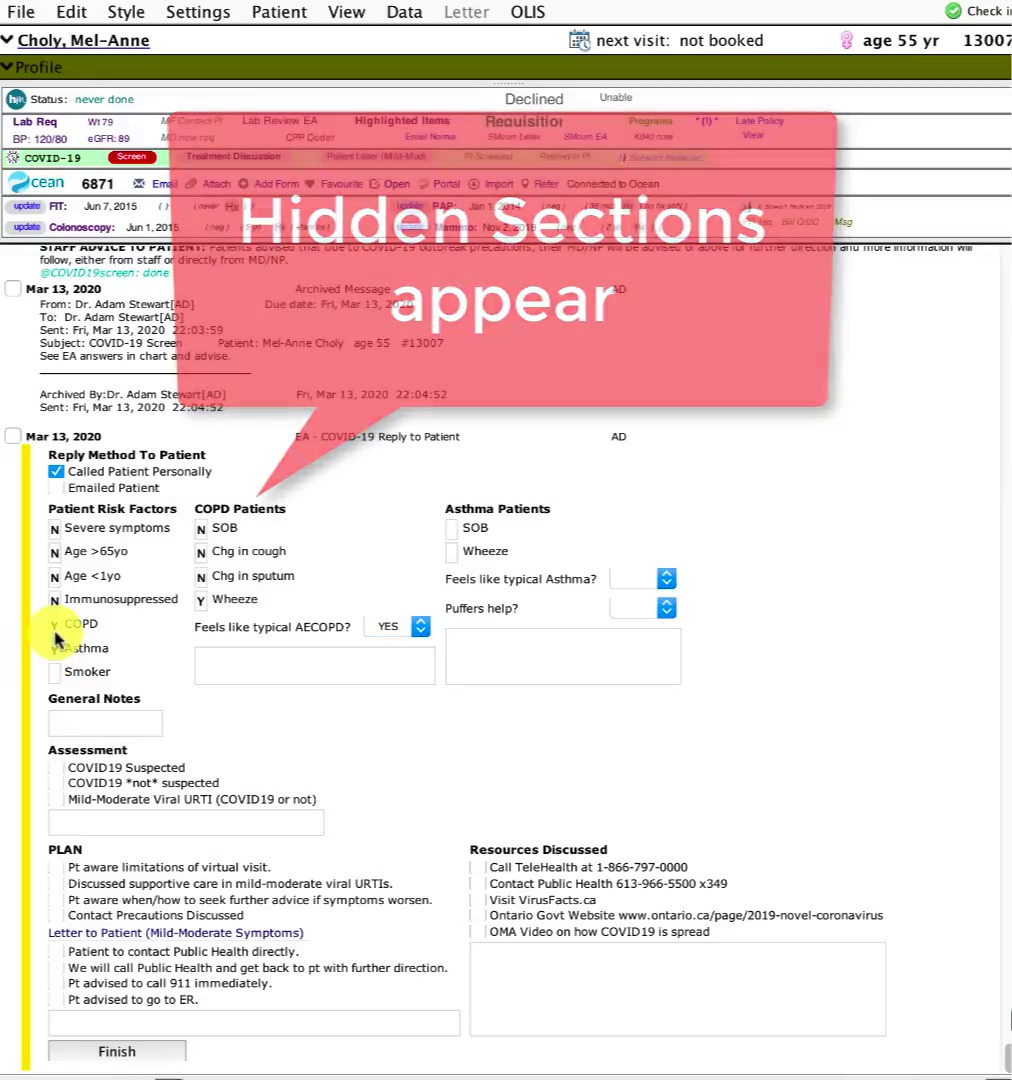
click(54, 625)
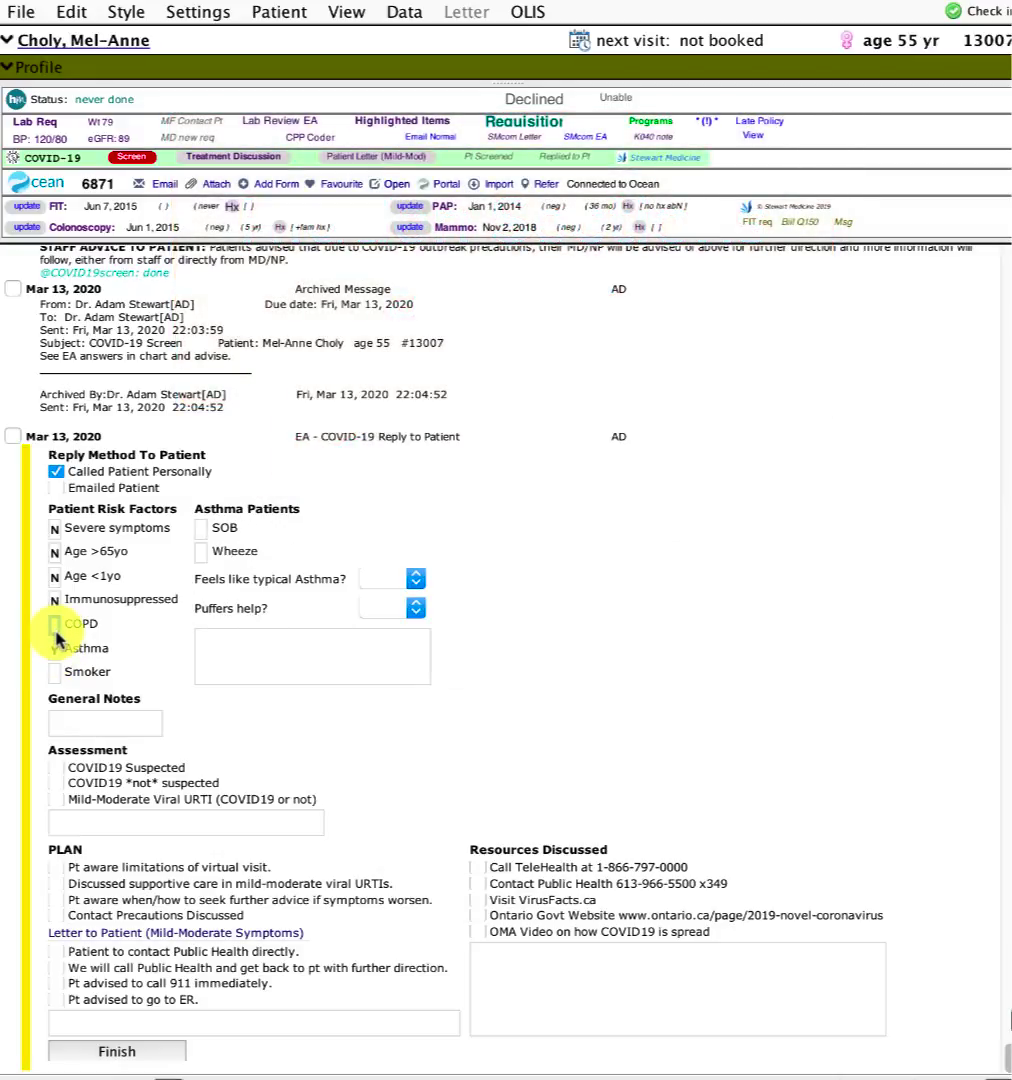
click(201, 552)
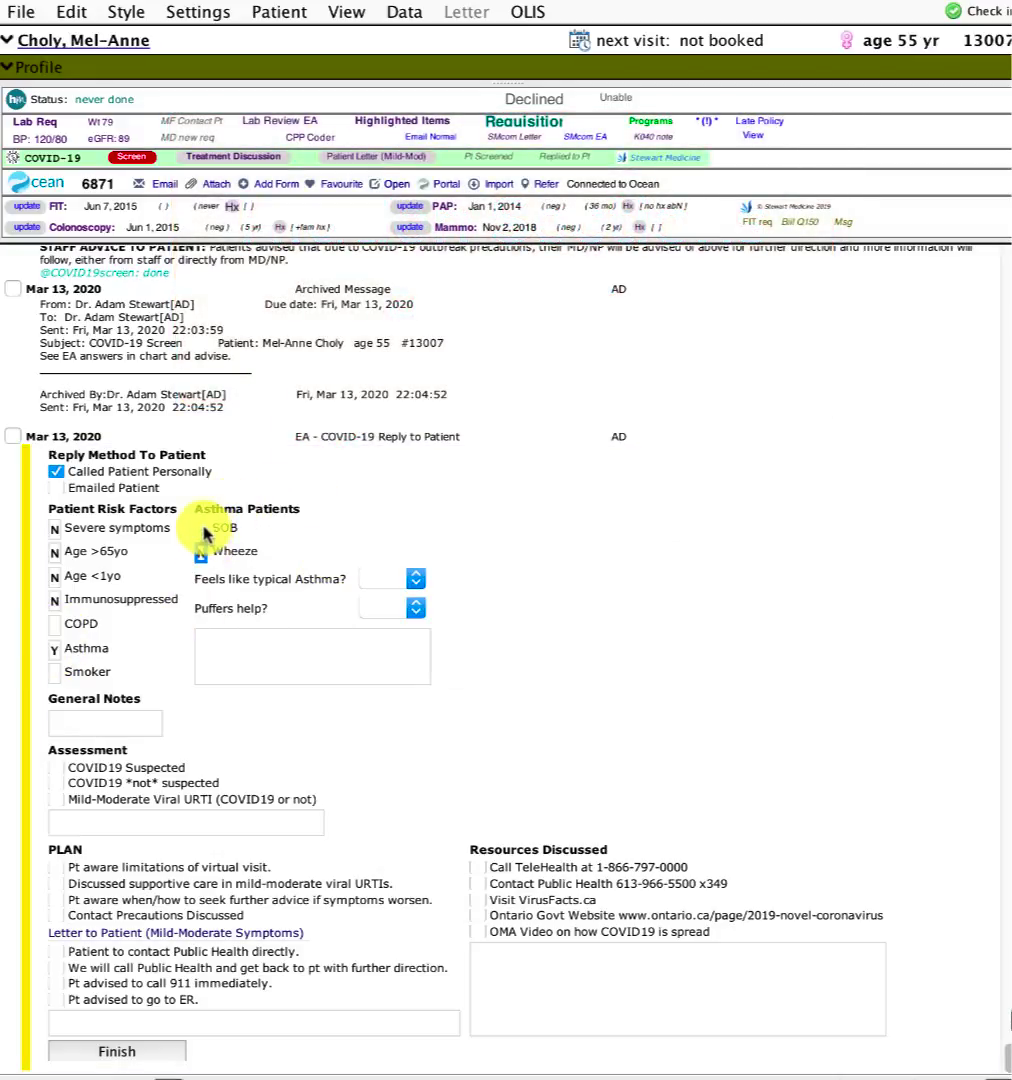
click(203, 530)
click(402, 609)
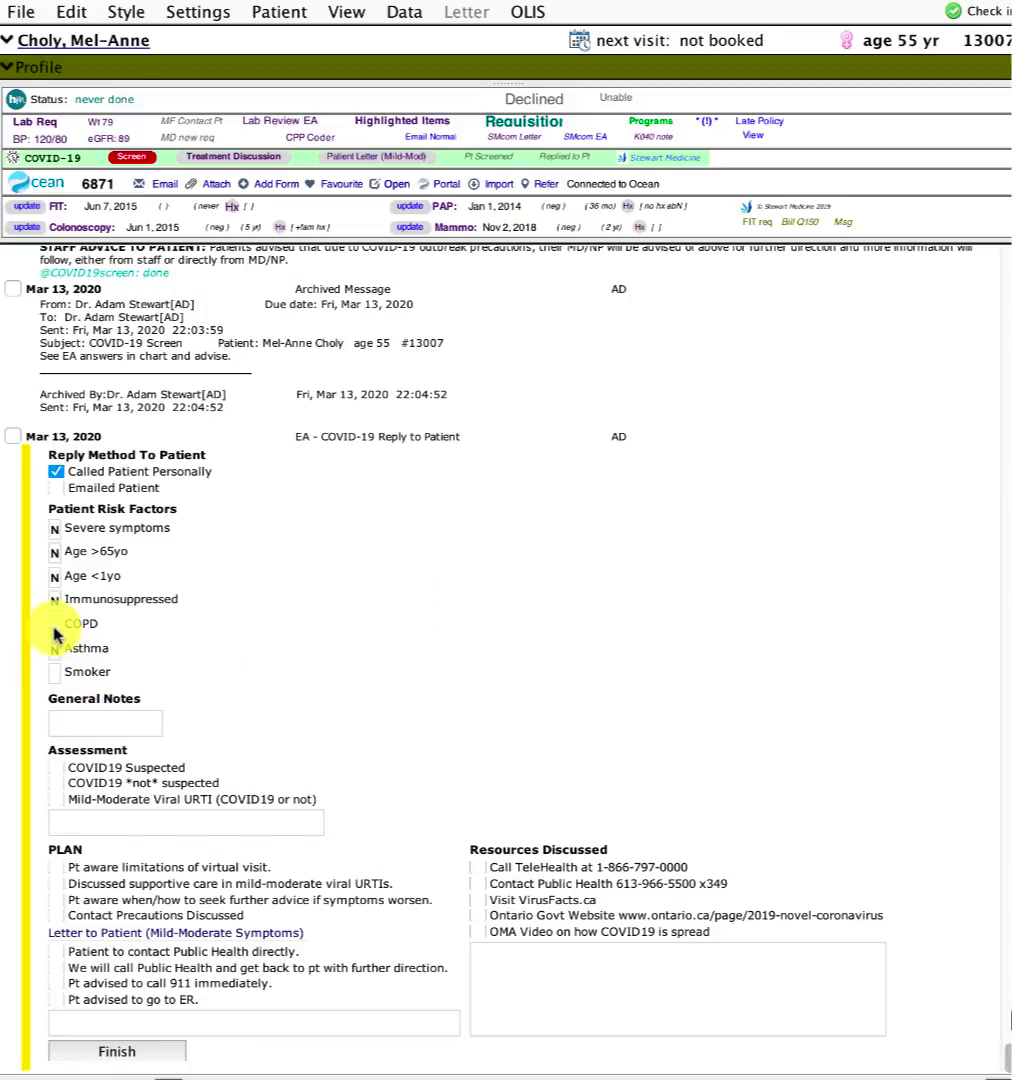
- Set COPD to Y, asthma to N and general notes to "feels like mild typical sinus infecfion. Has some SOB, but attribtuets to coughing, not true SOB."
click(54, 624)
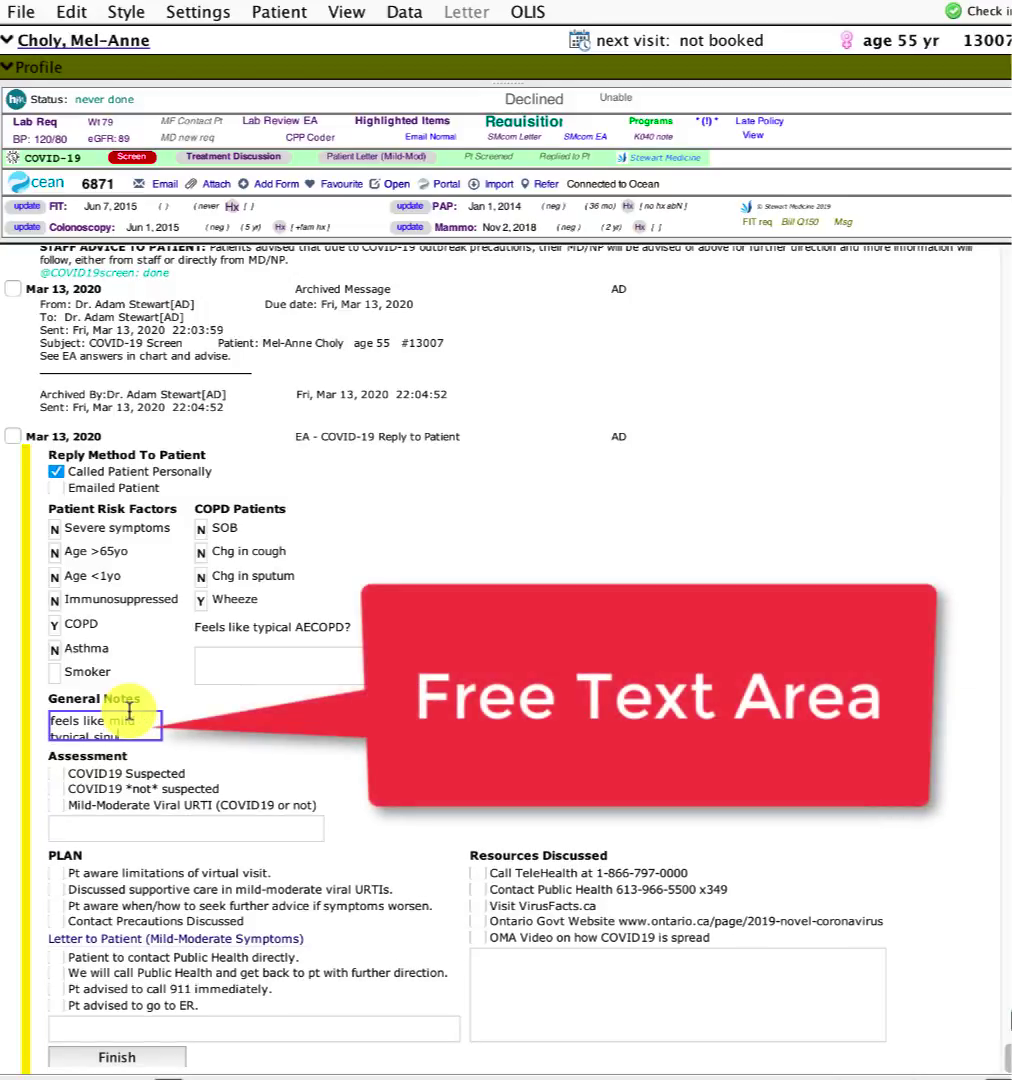
text( infections)
key(BackSpace)
text(. Has some )
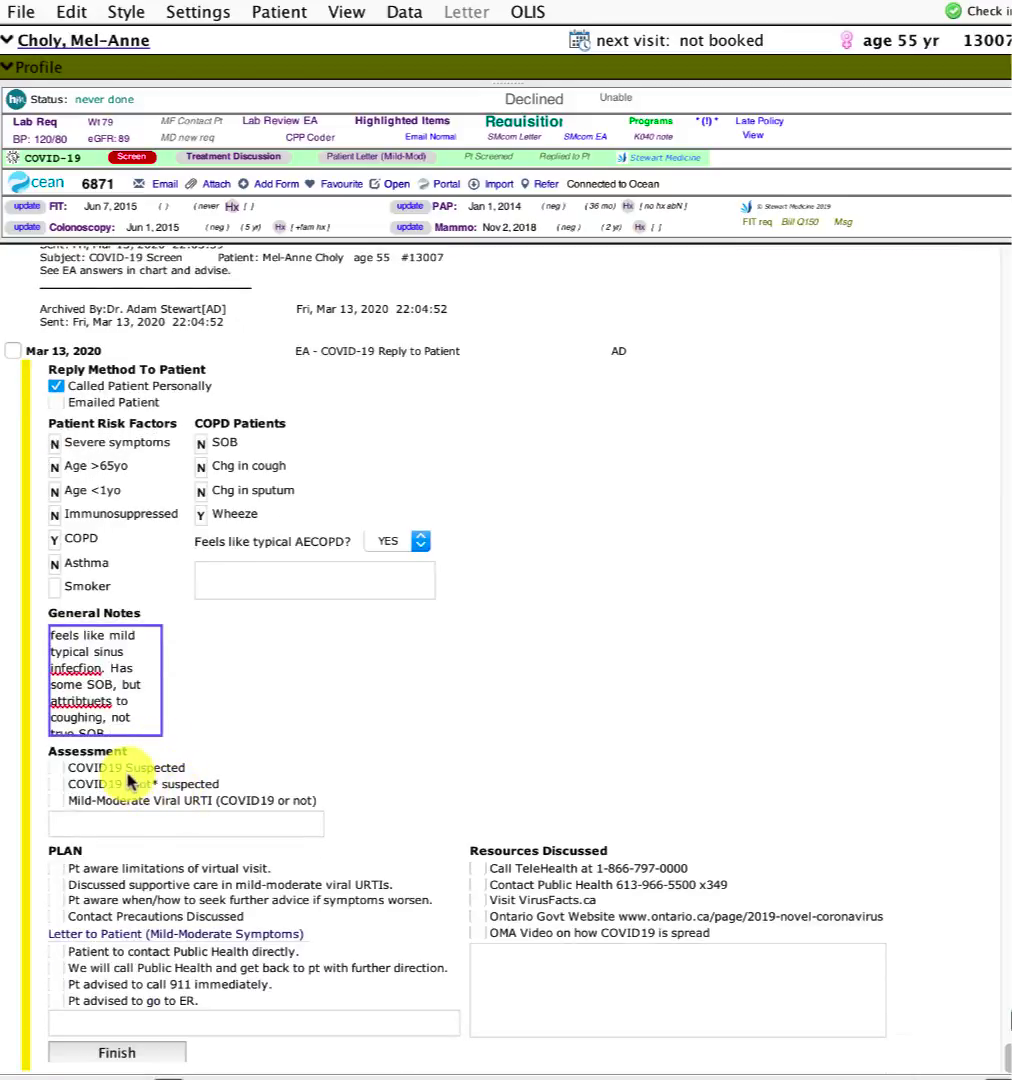
click(125, 772)
click(102, 769)
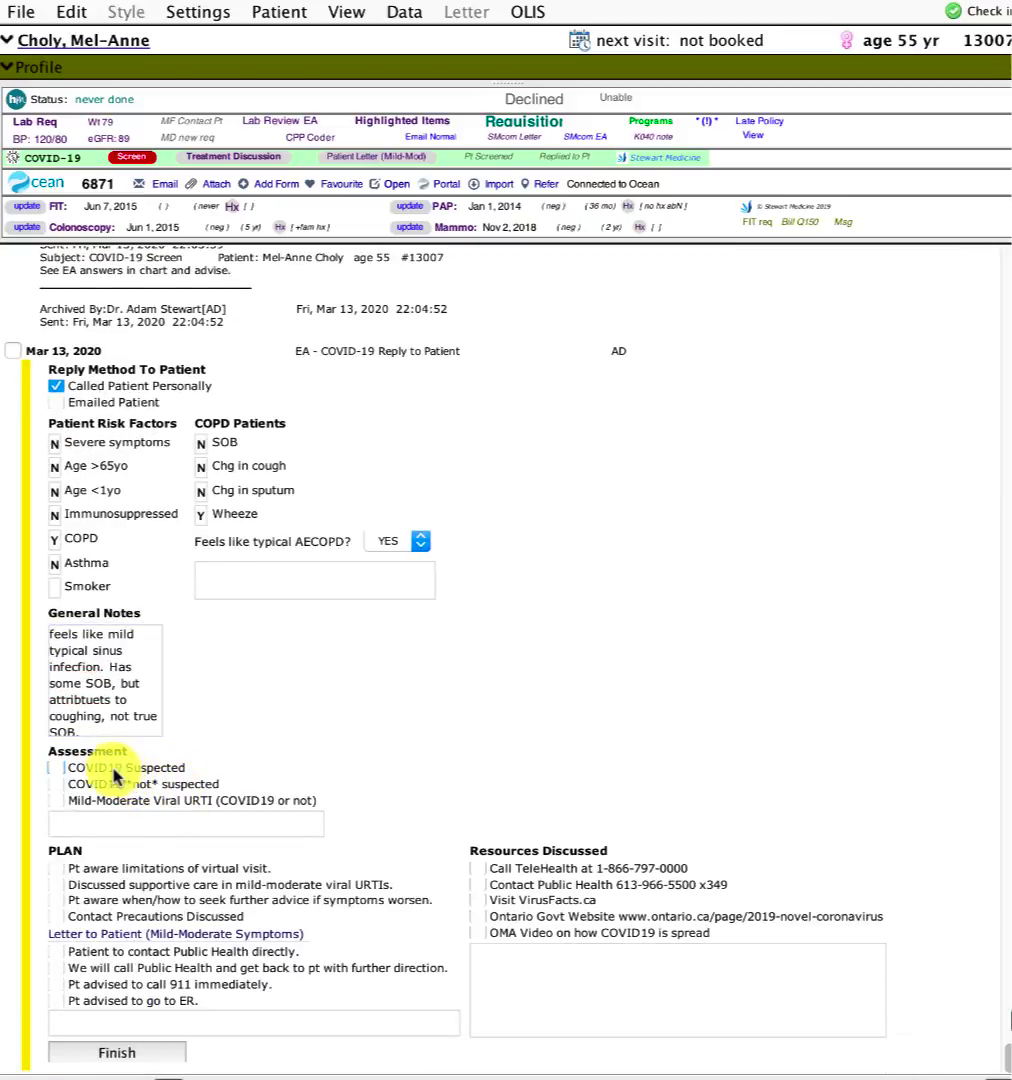
click(57, 786)
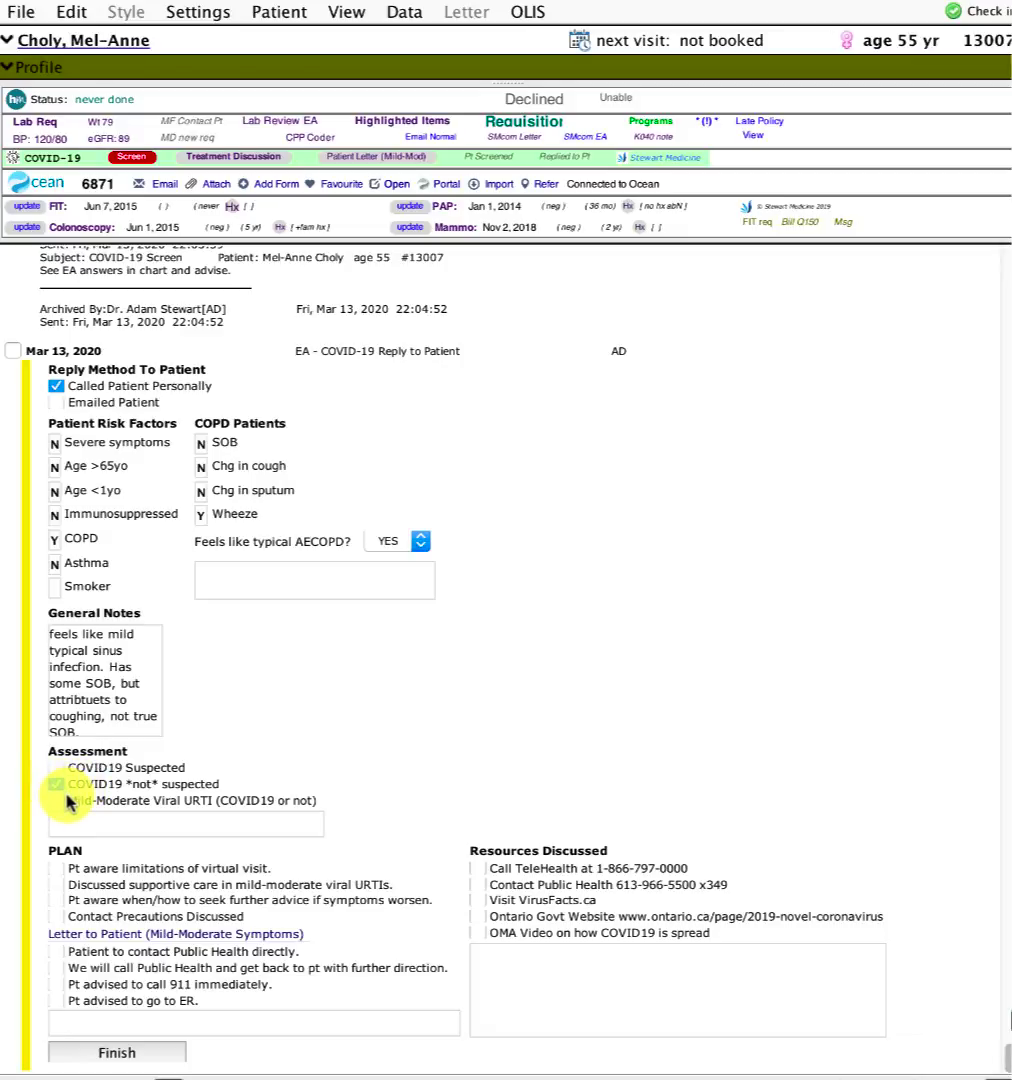
- Select only Mild-Moderate Viral URTI (COVID19 or not) as the assessment and enter AECOPD in its free-text field
click(56, 800)
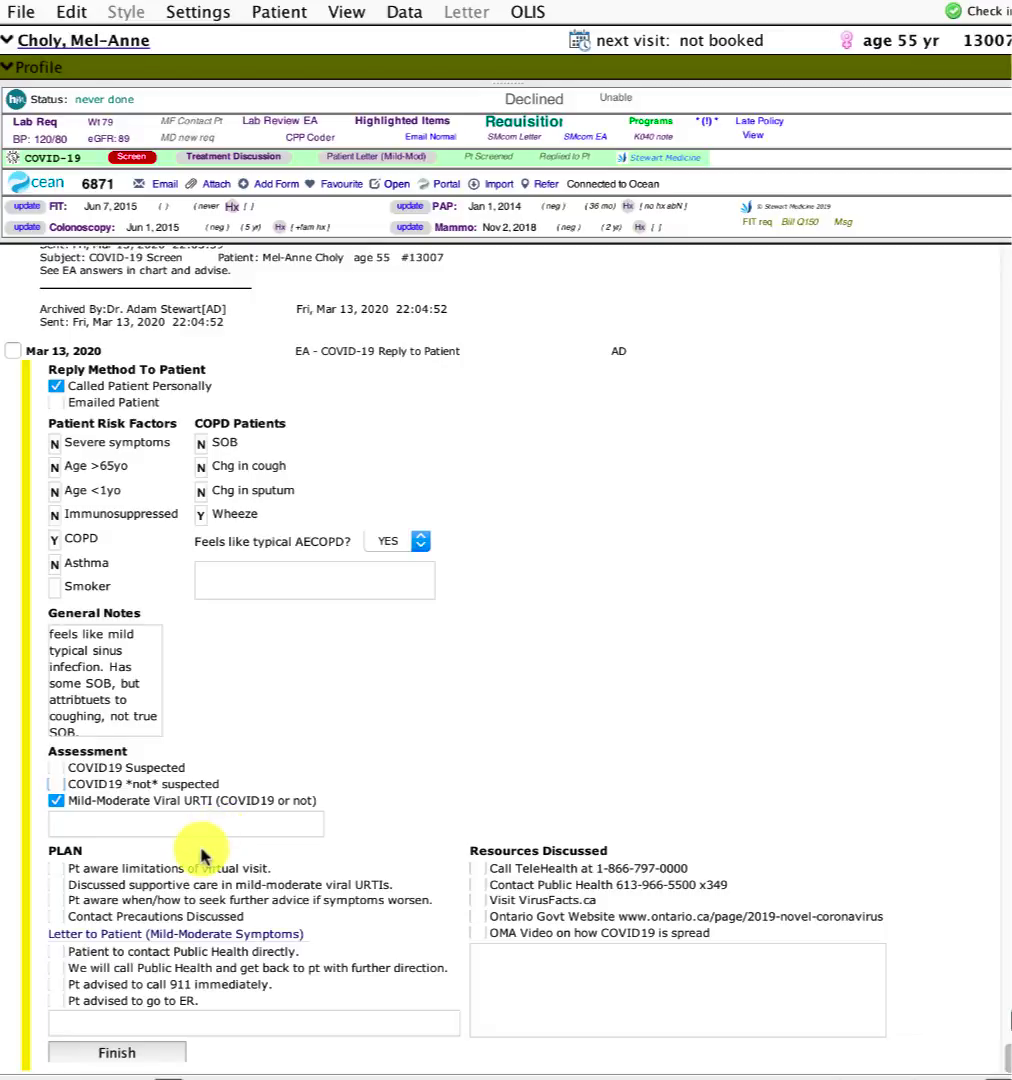
click(189, 821)
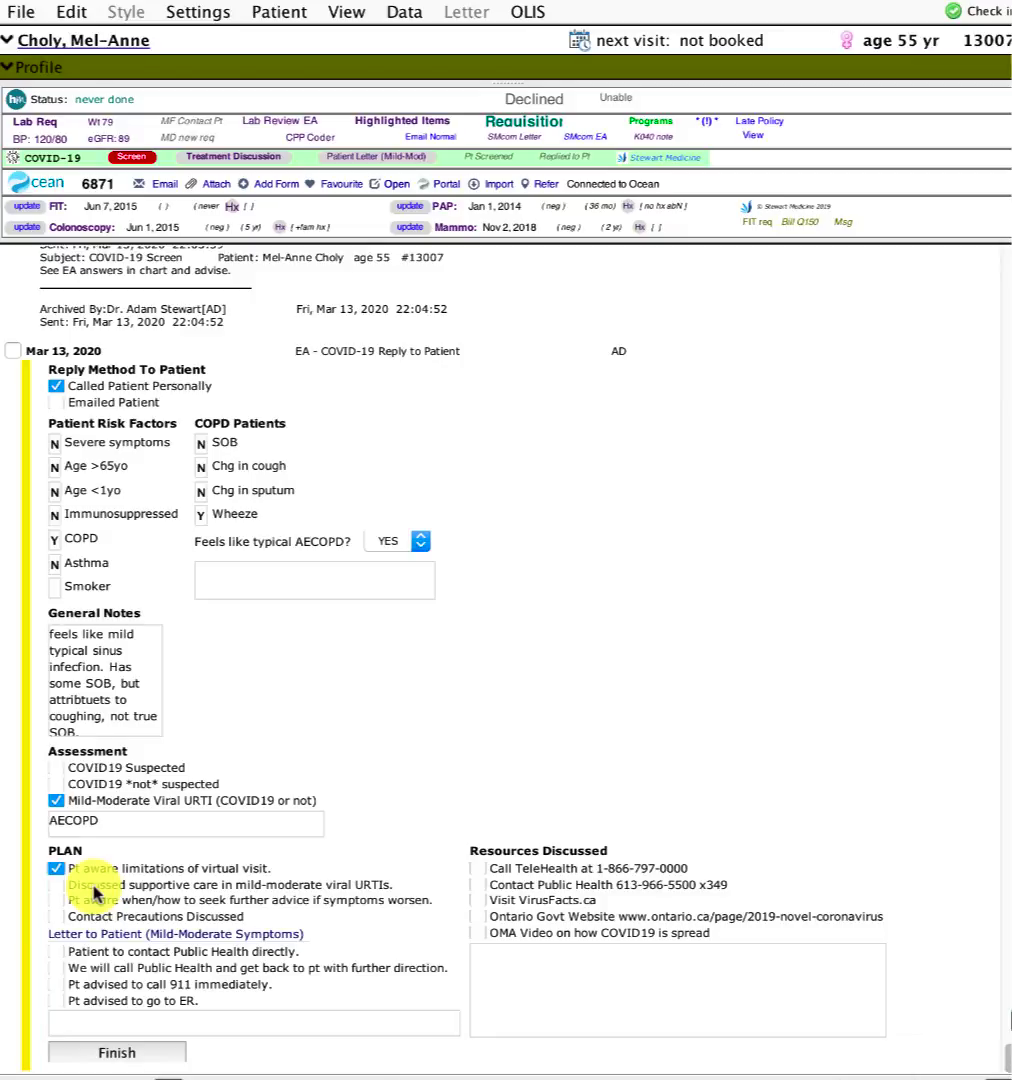
- In the plan, mark virtual visit limitations, supportive care in viral URTIs, when to seek further advice, and contact precautions as discussed
click(97, 889)
click(298, 900)
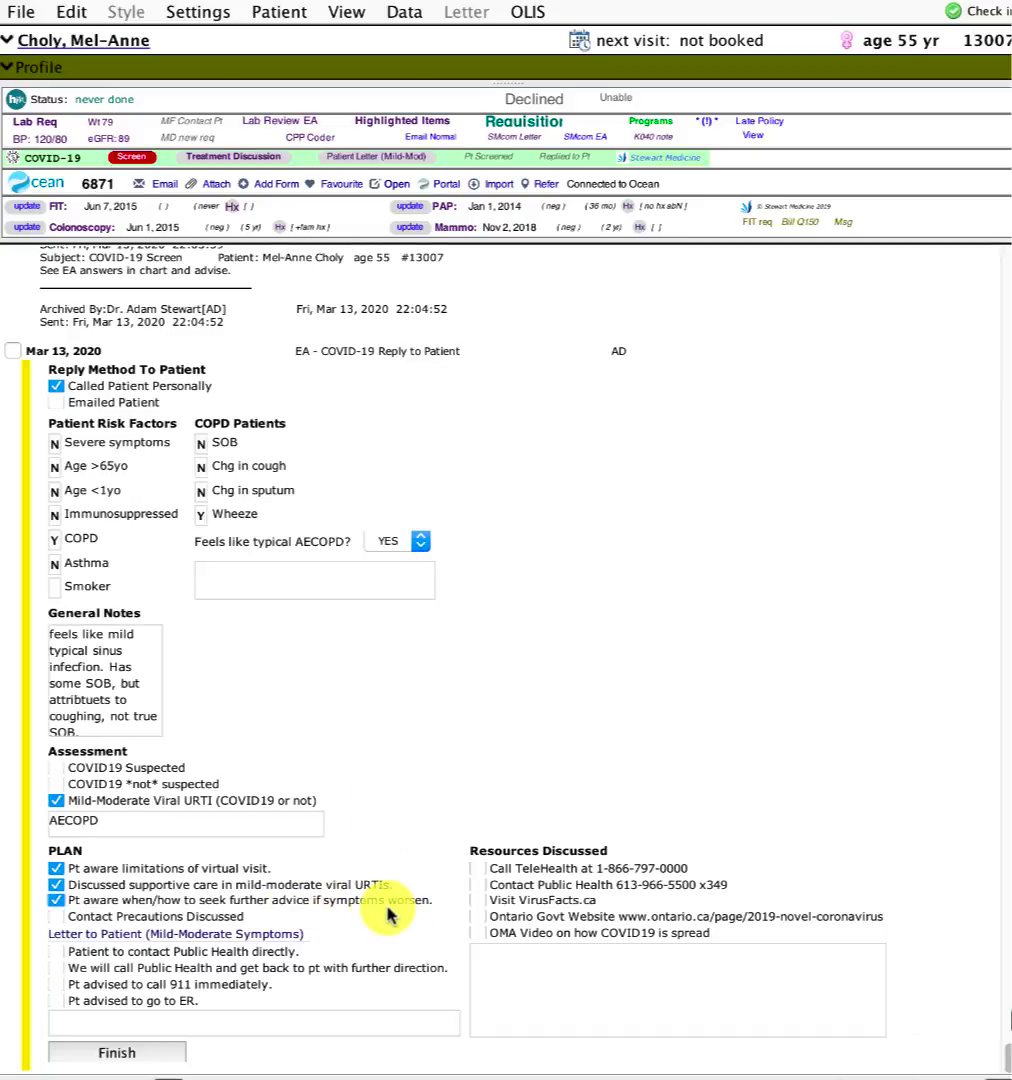
click(57, 917)
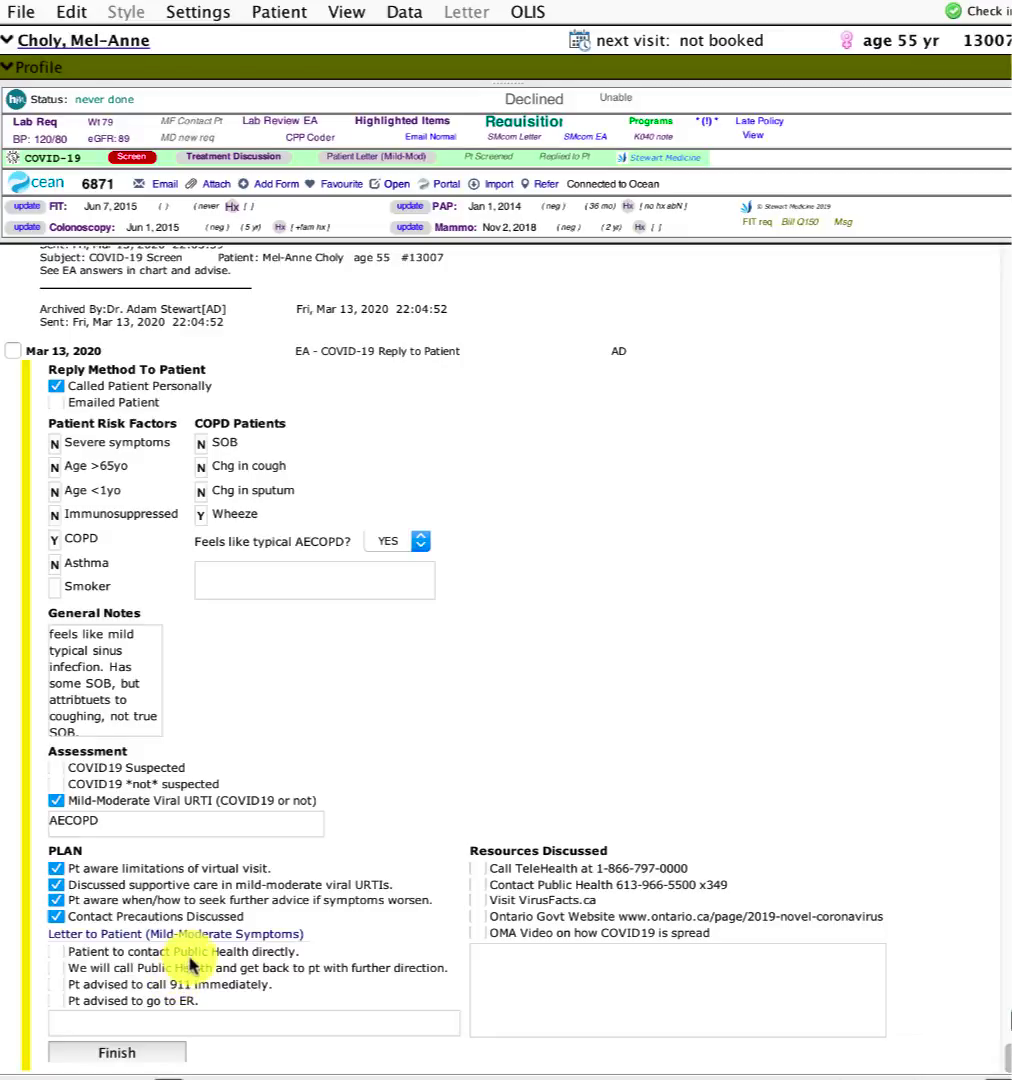
click(186, 955)
click(186, 956)
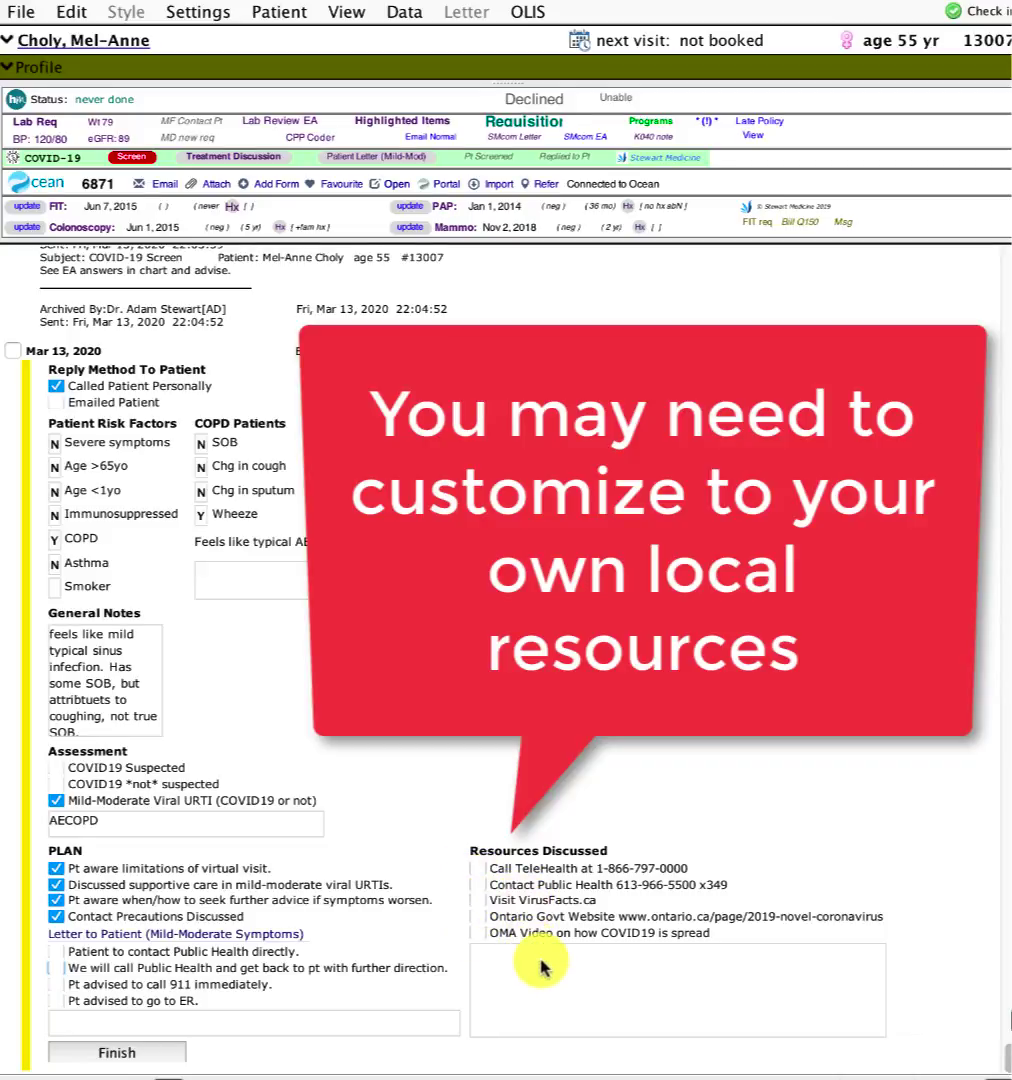
click(477, 868)
click(477, 868)
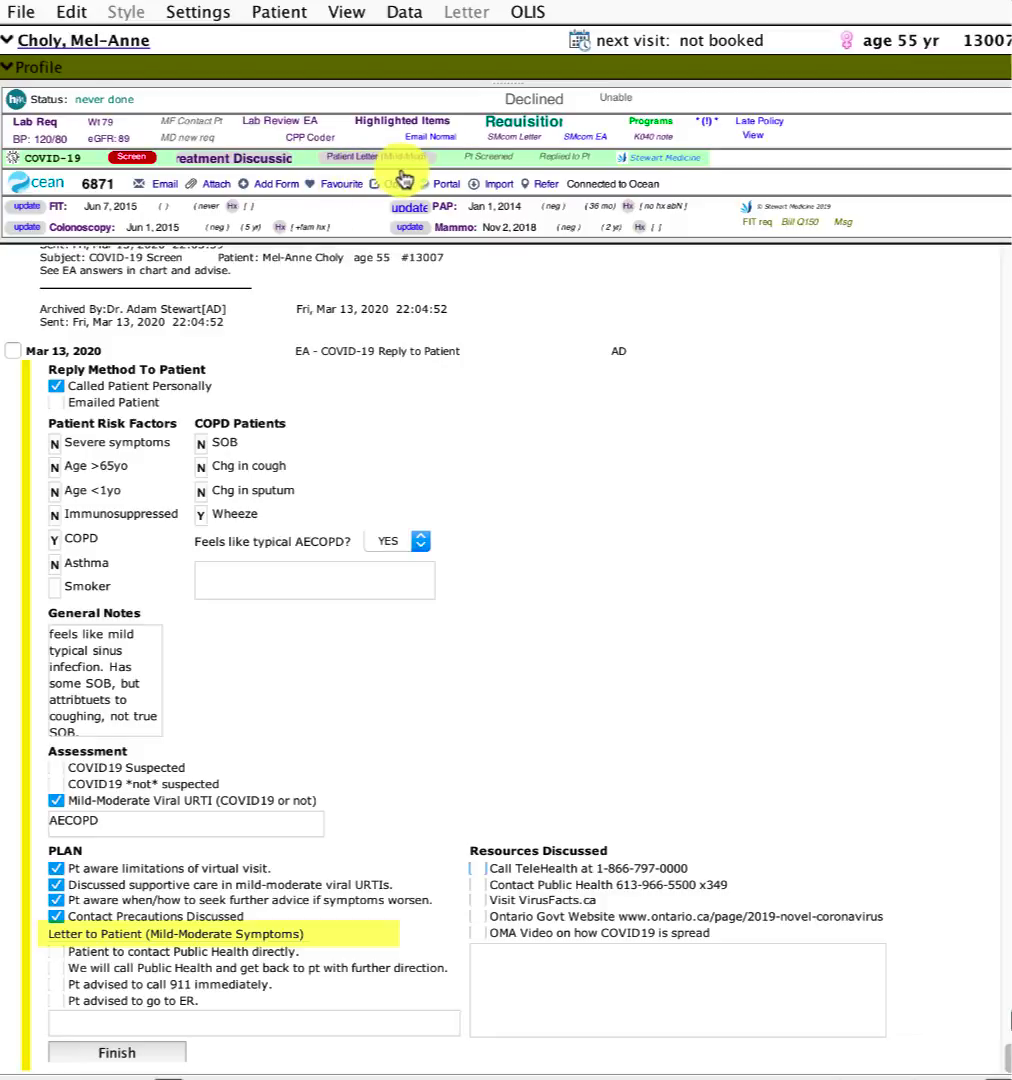
click(131, 1056)
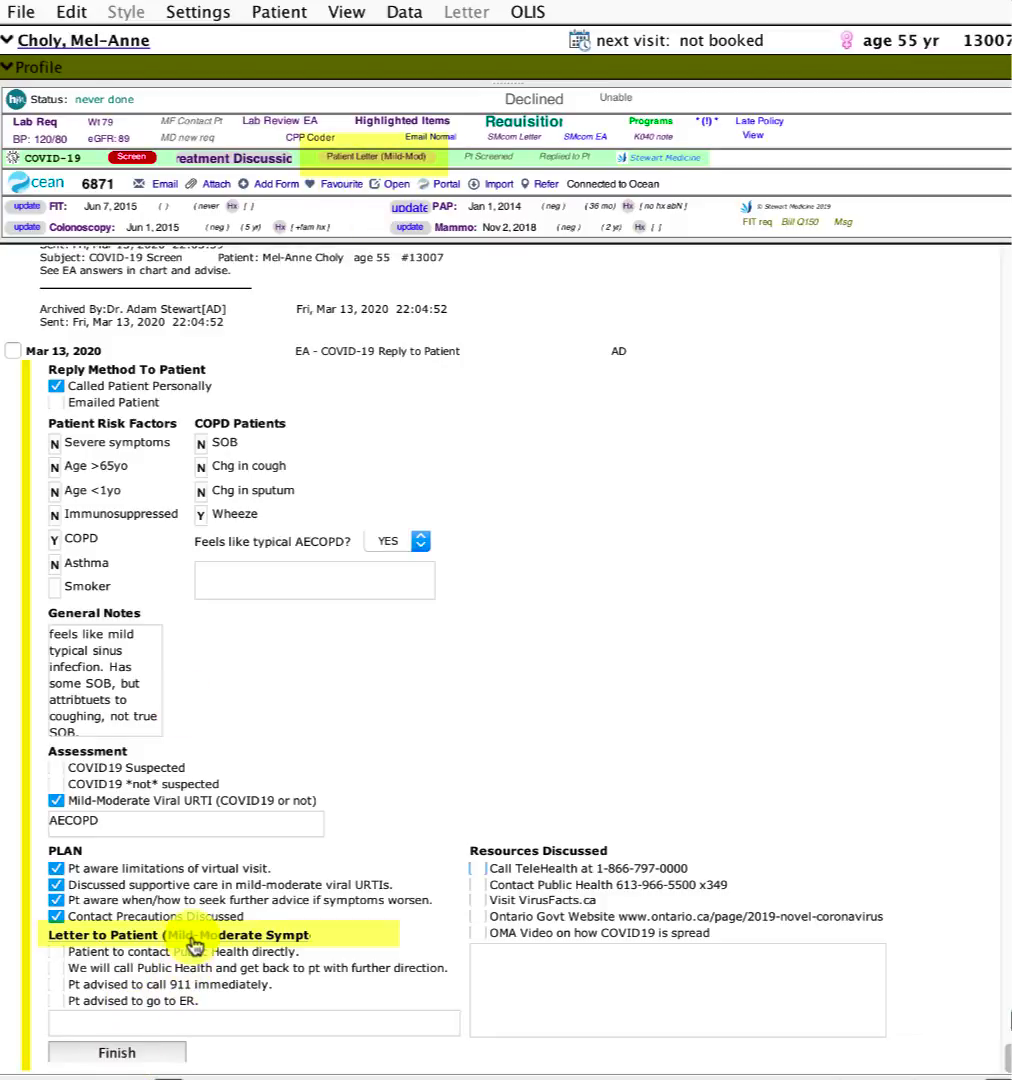
- Open the mild-moderate patient letter as an e-mail and enlarge its window to read the full advice text
click(385, 167)
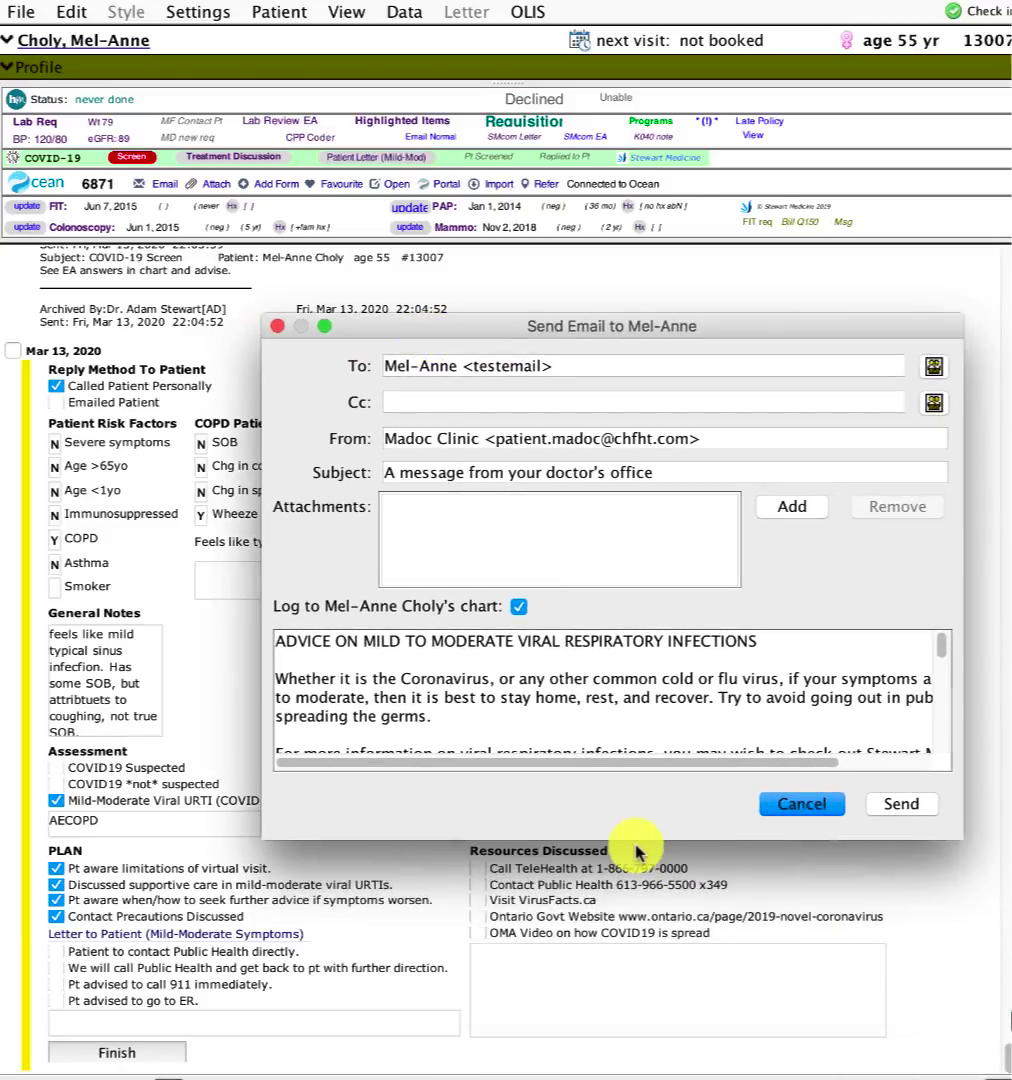
drag(637, 843, 614, 1012)
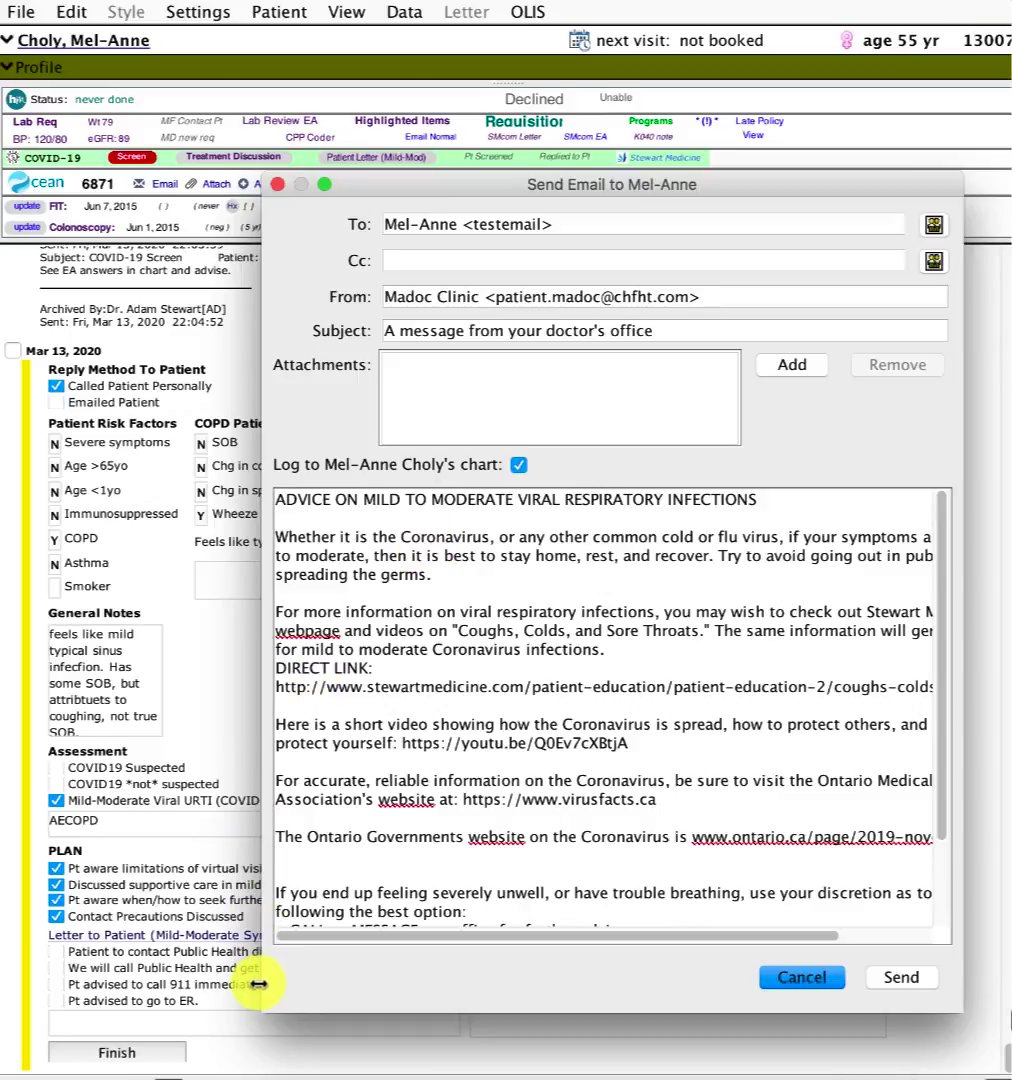
drag(261, 975, 133, 978)
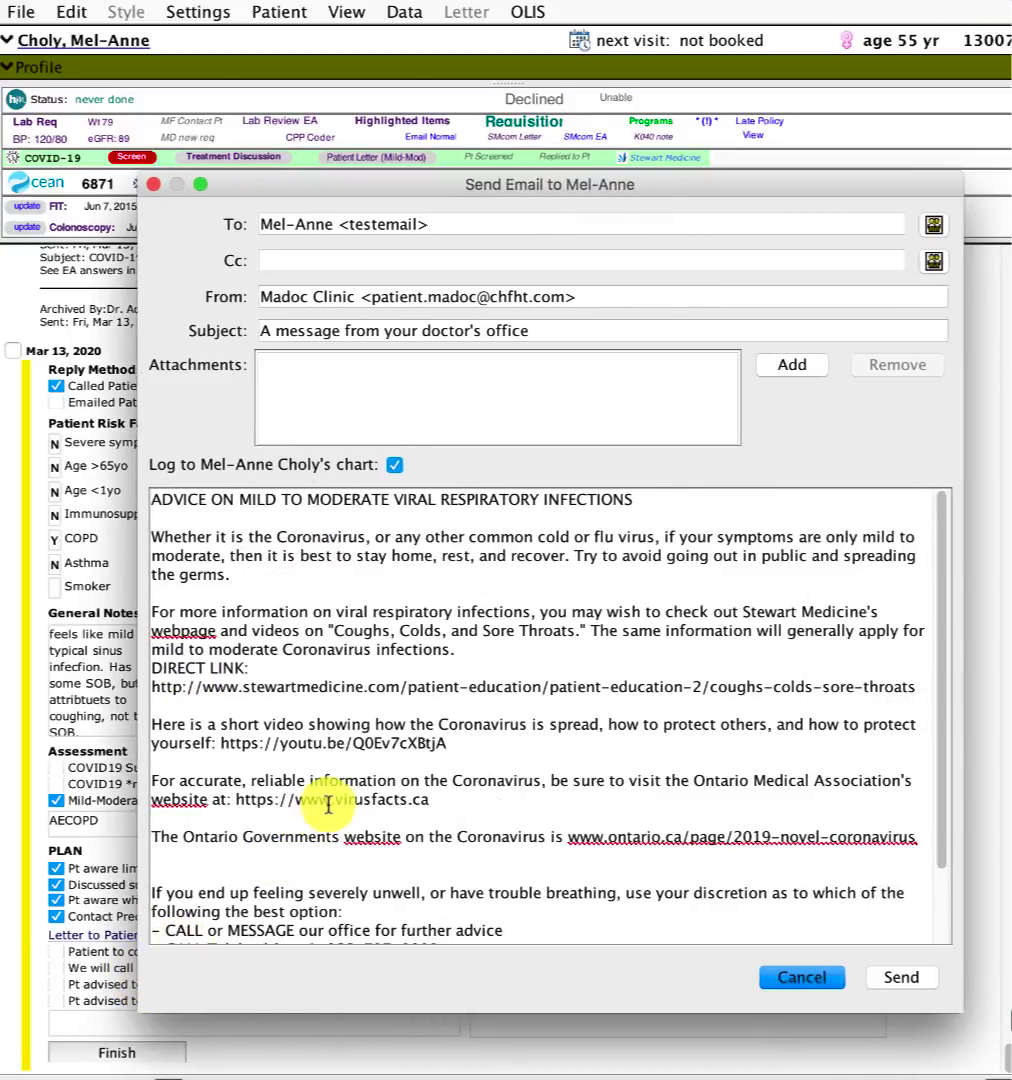
scroll(330, 799, down, 3)
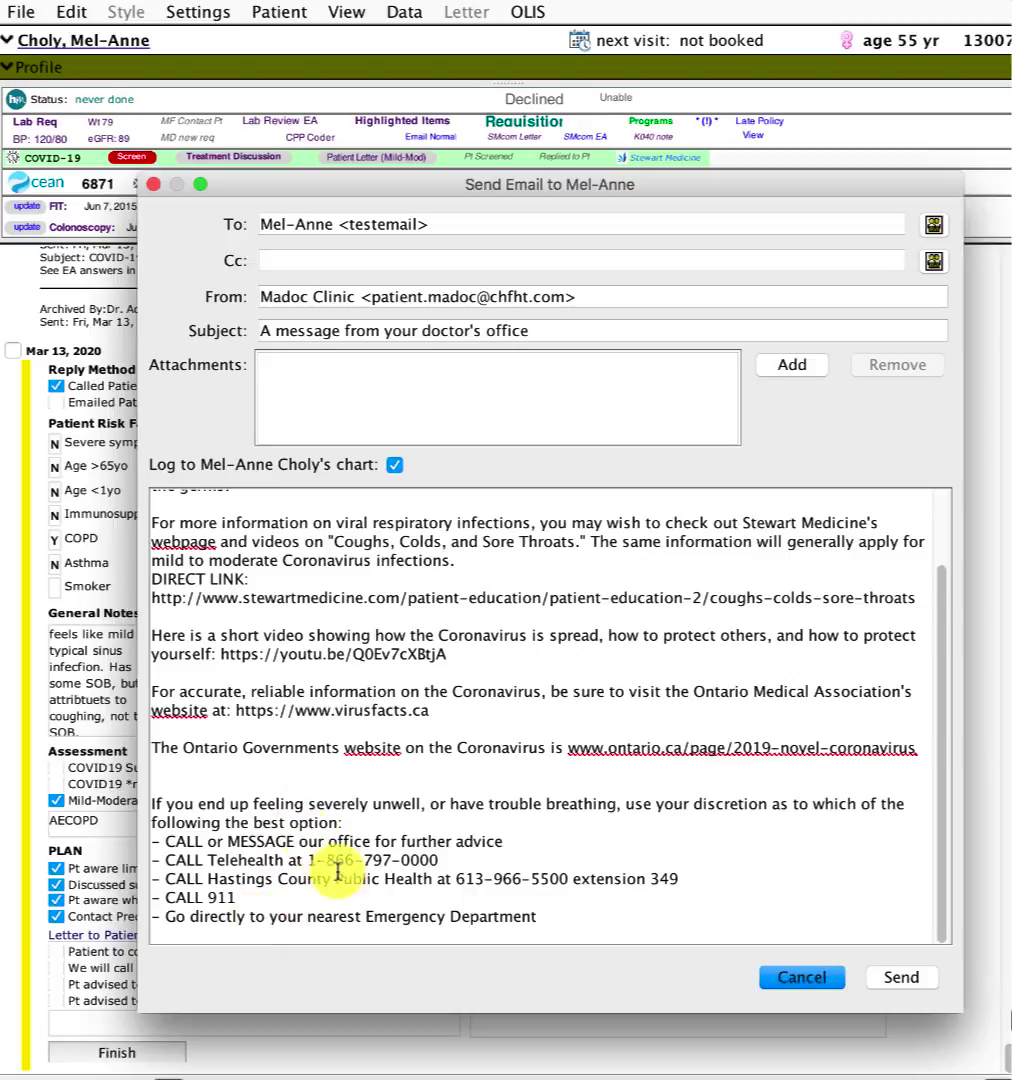
scroll(369, 872, up, 3)
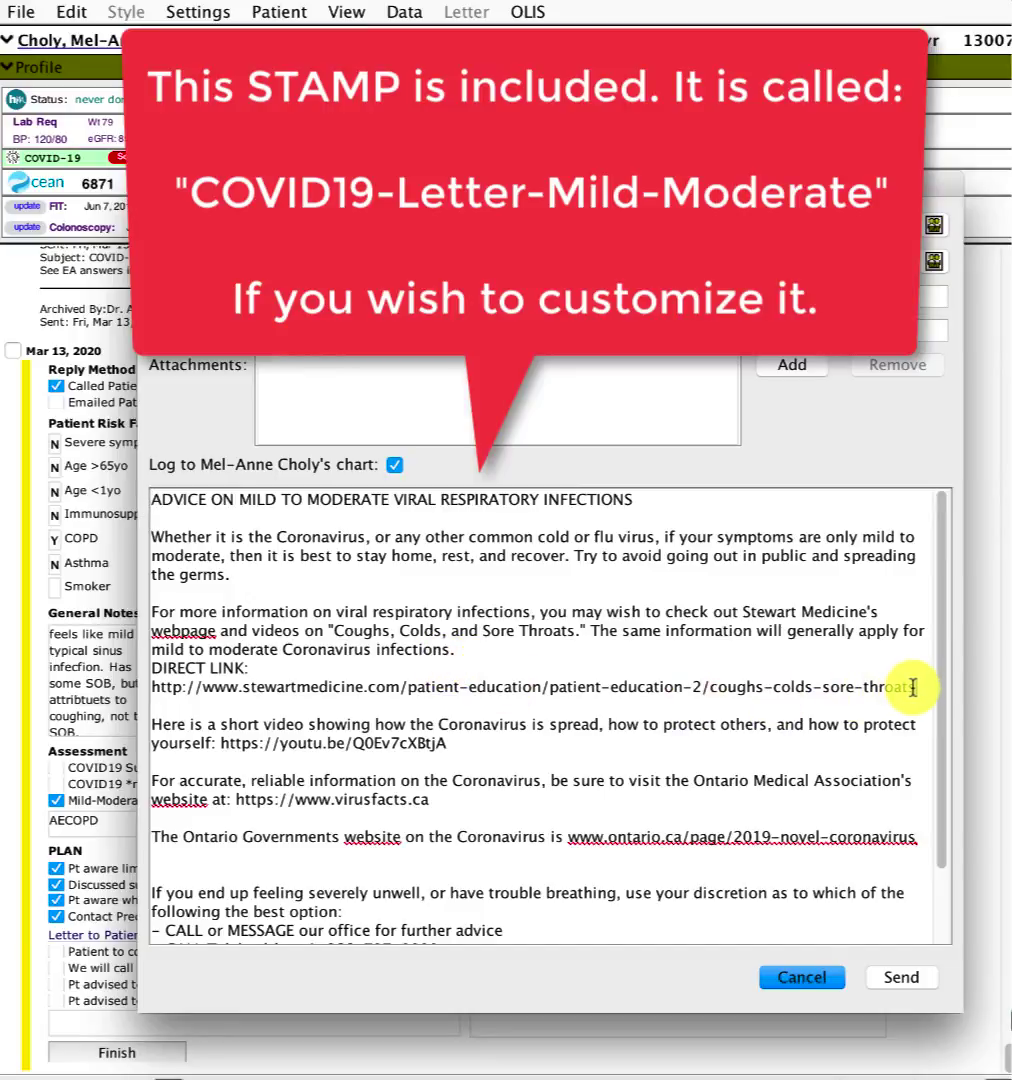
- Review the e-mail's web links, coronavirus video, virusfacts.ca reference and closing contact options, and close the e-mail without sending it
drag(913, 687, 355, 630)
click(352, 660)
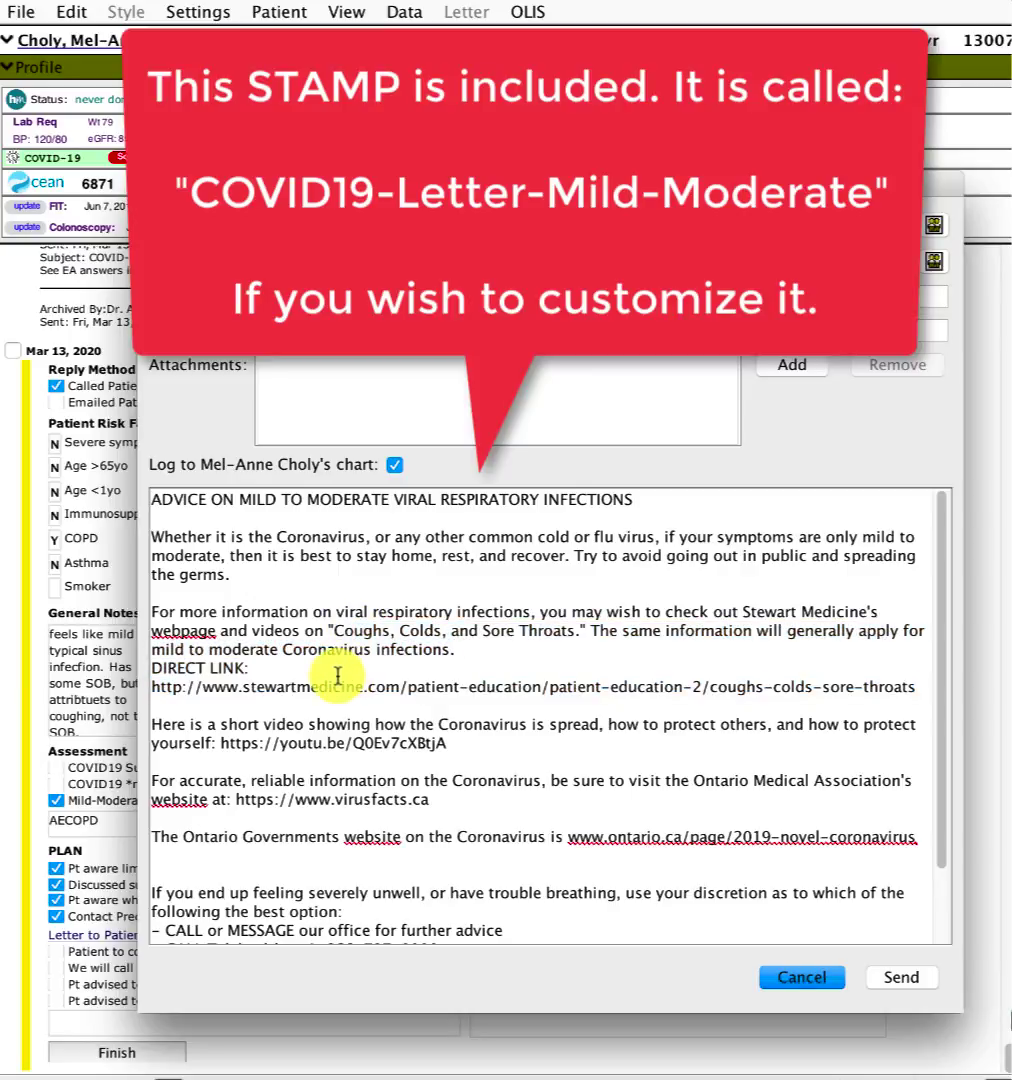
triple_click(270, 730)
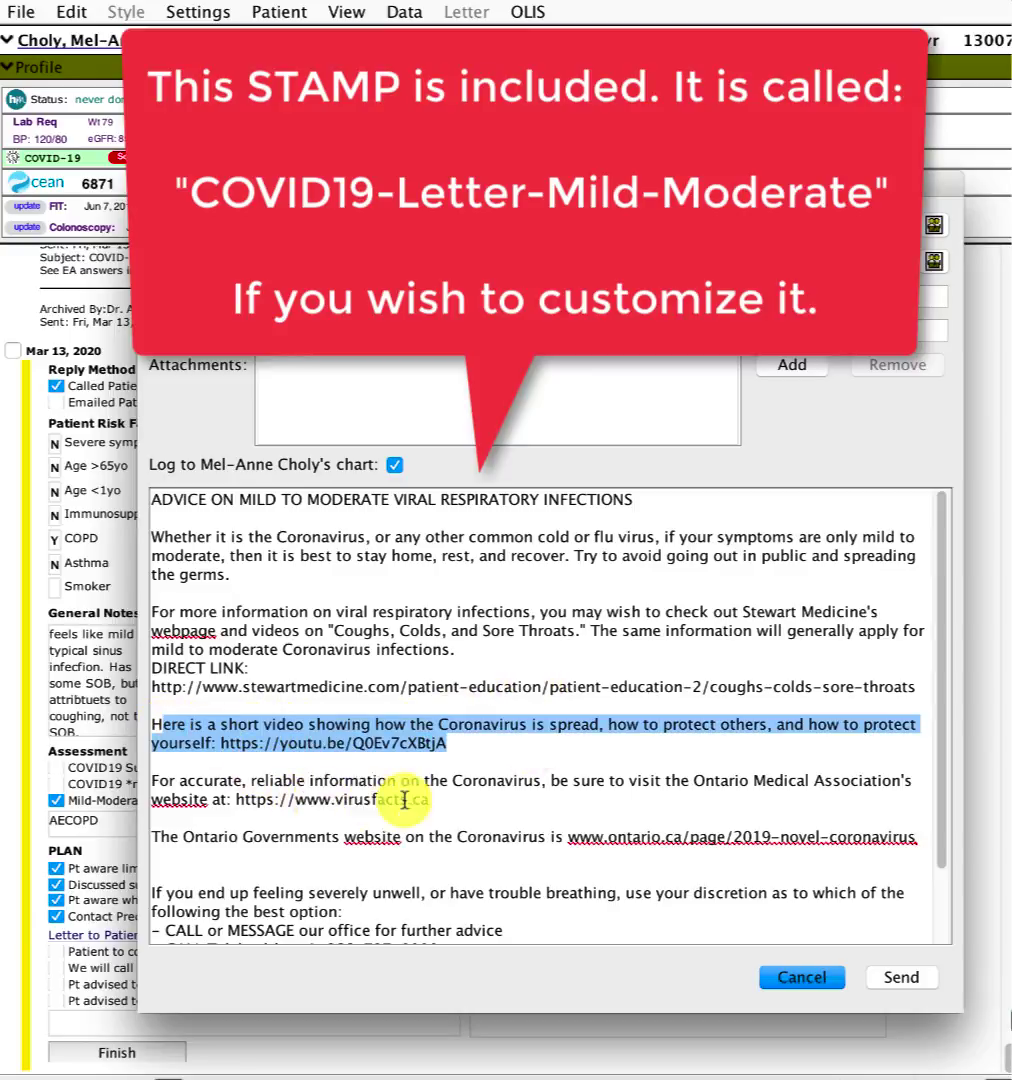
drag(440, 800, 162, 783)
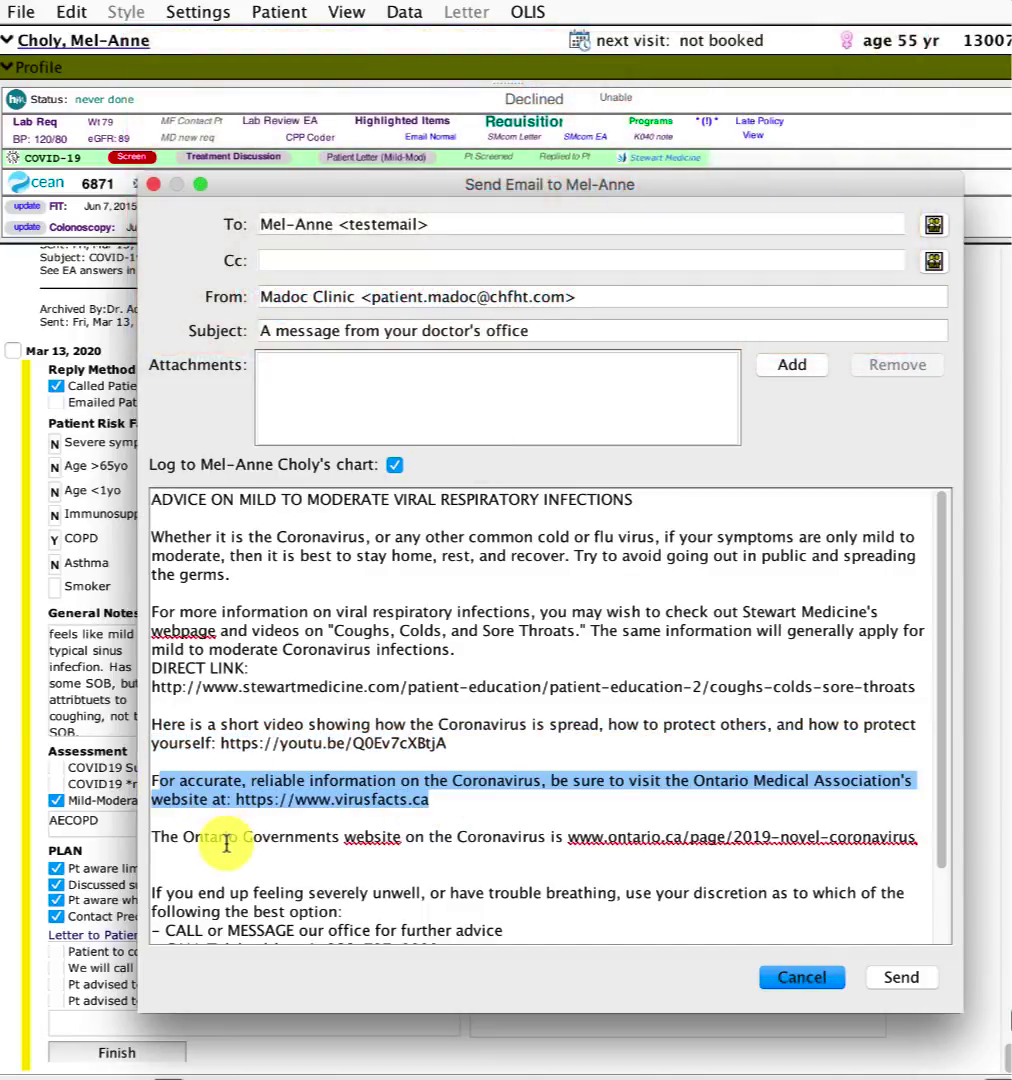
scroll(416, 843, down, 2)
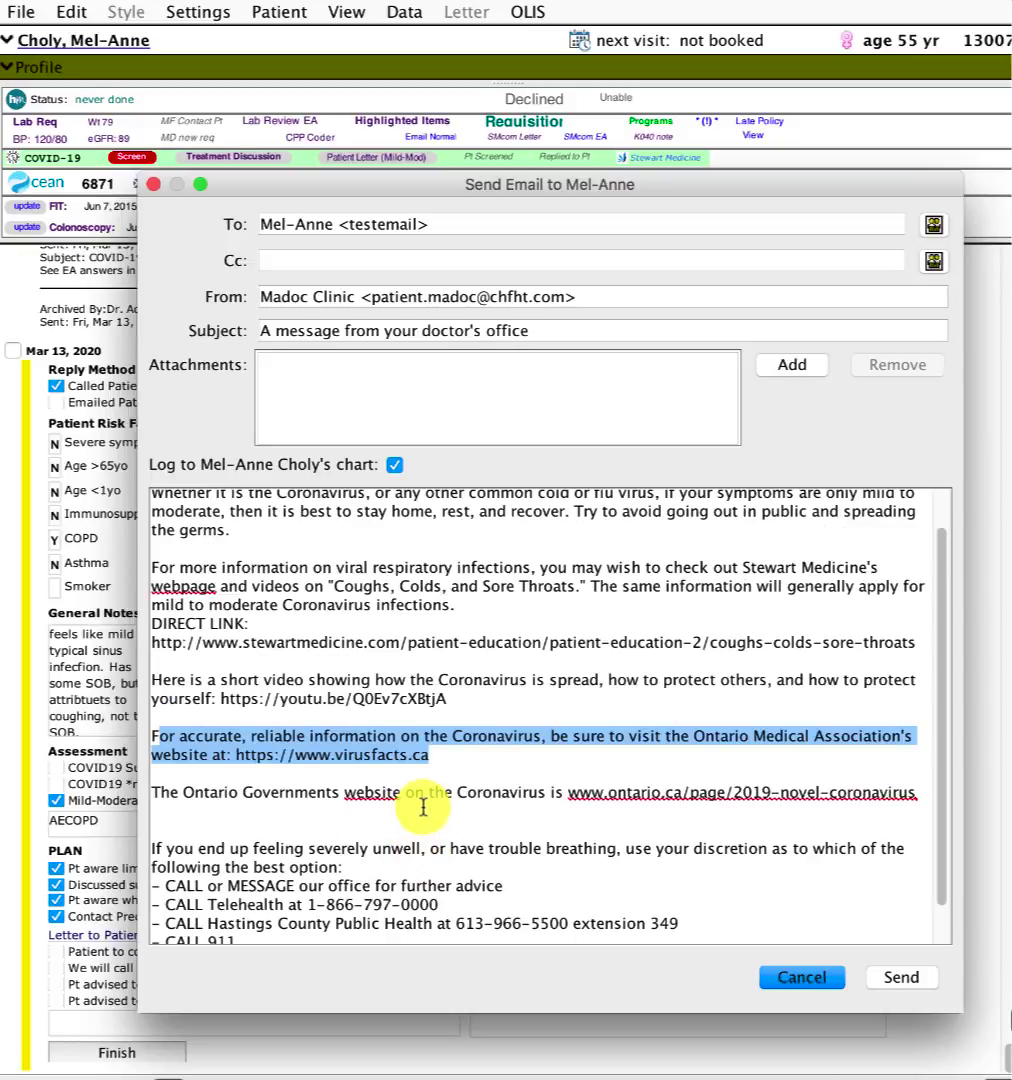
scroll(423, 808, down, 2)
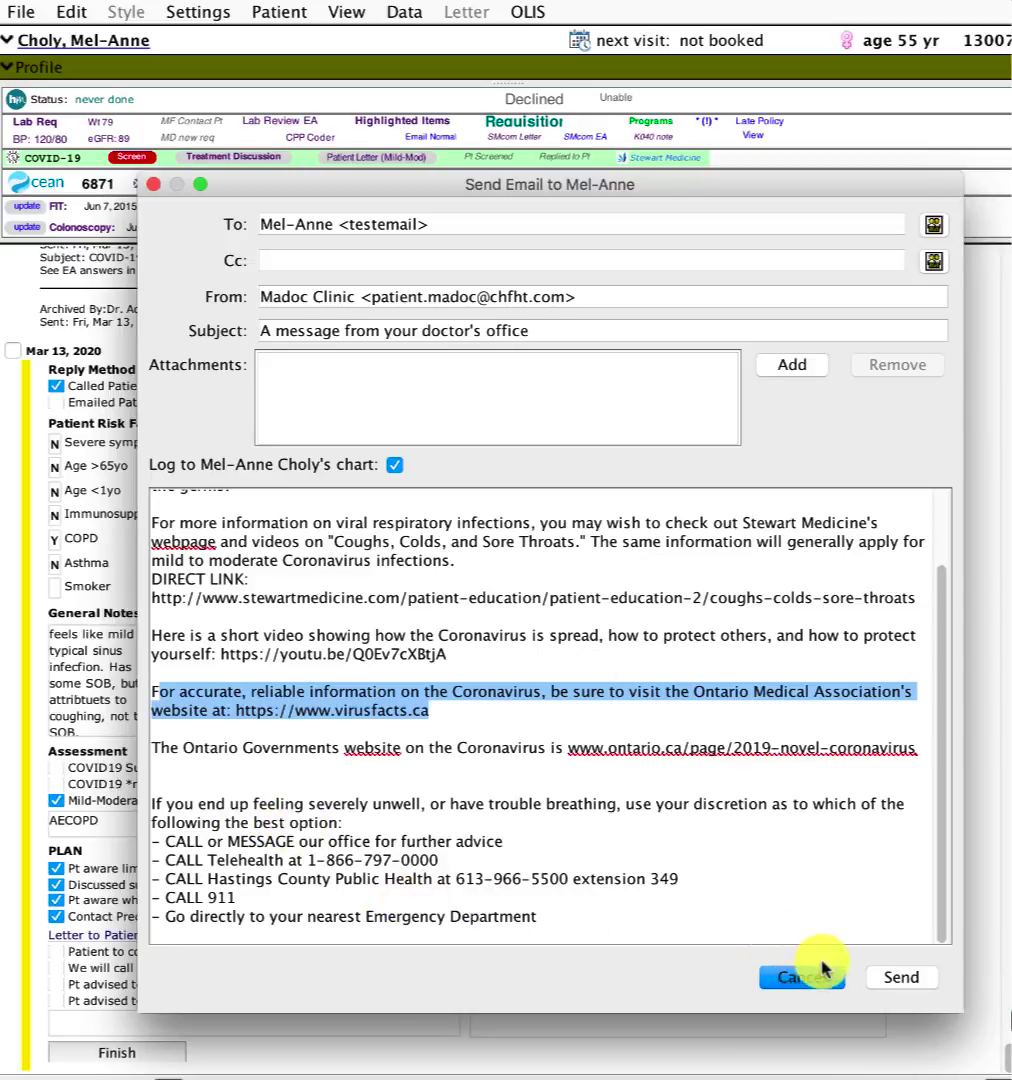
click(793, 985)
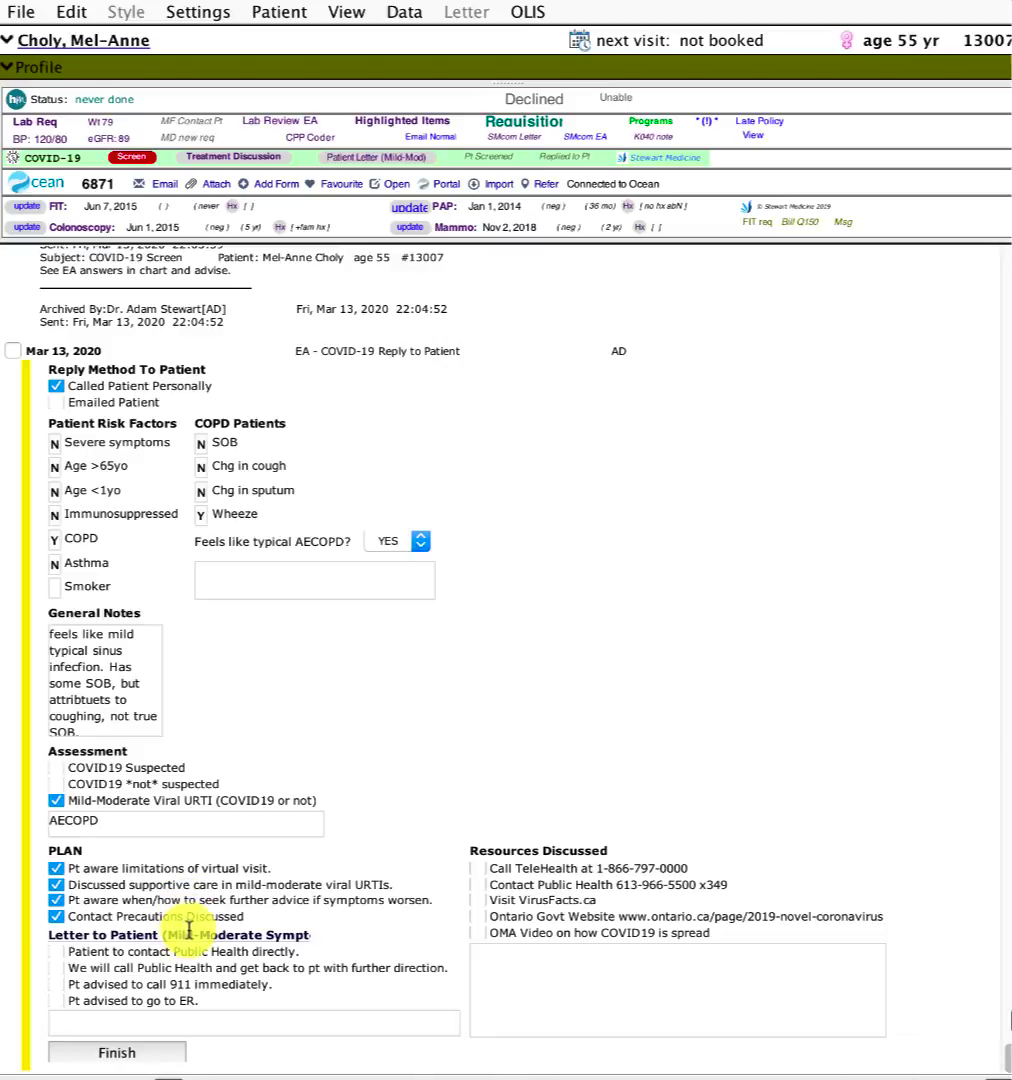
- Insert the Letter to Patient (Mild-Moderate Symptoms) into the chart and address it to this patient
click(189, 930)
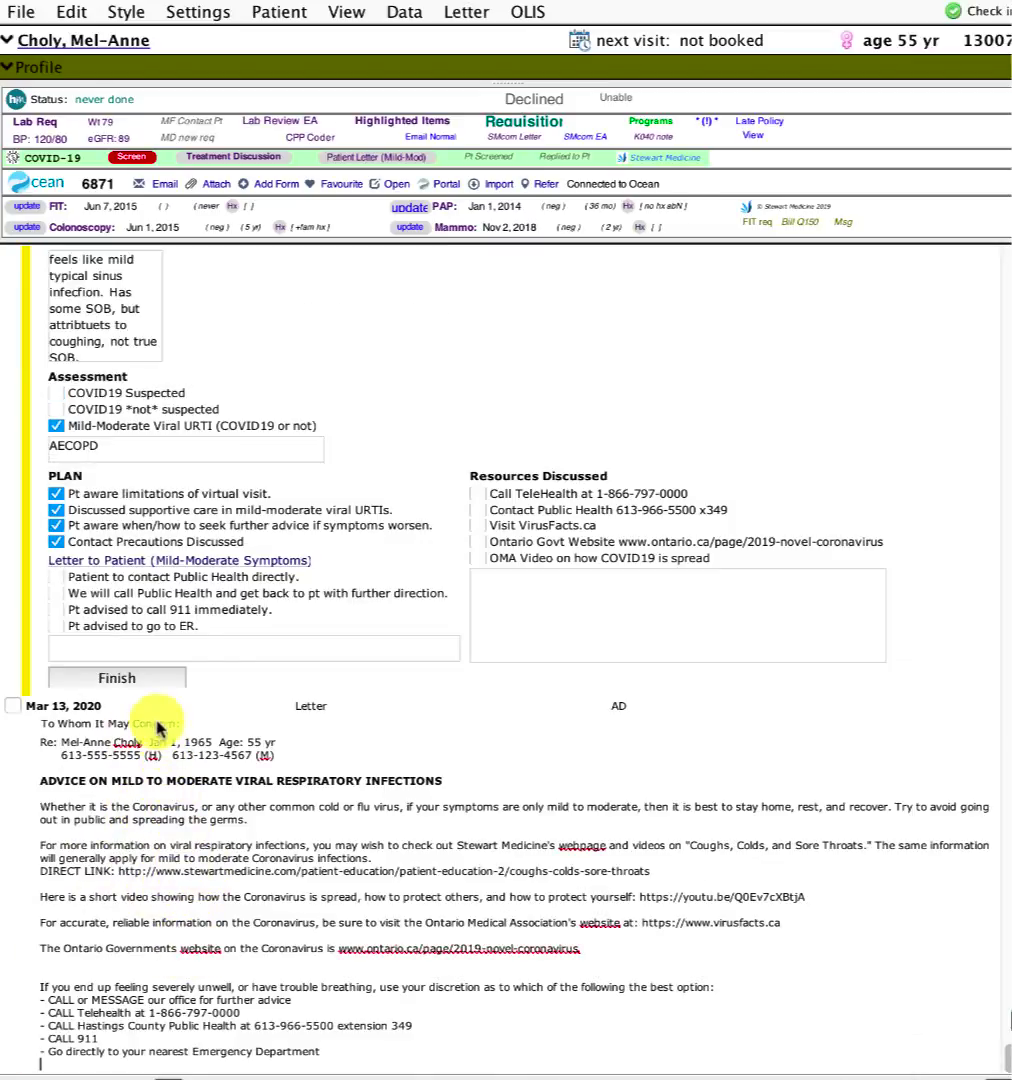
click(152, 724)
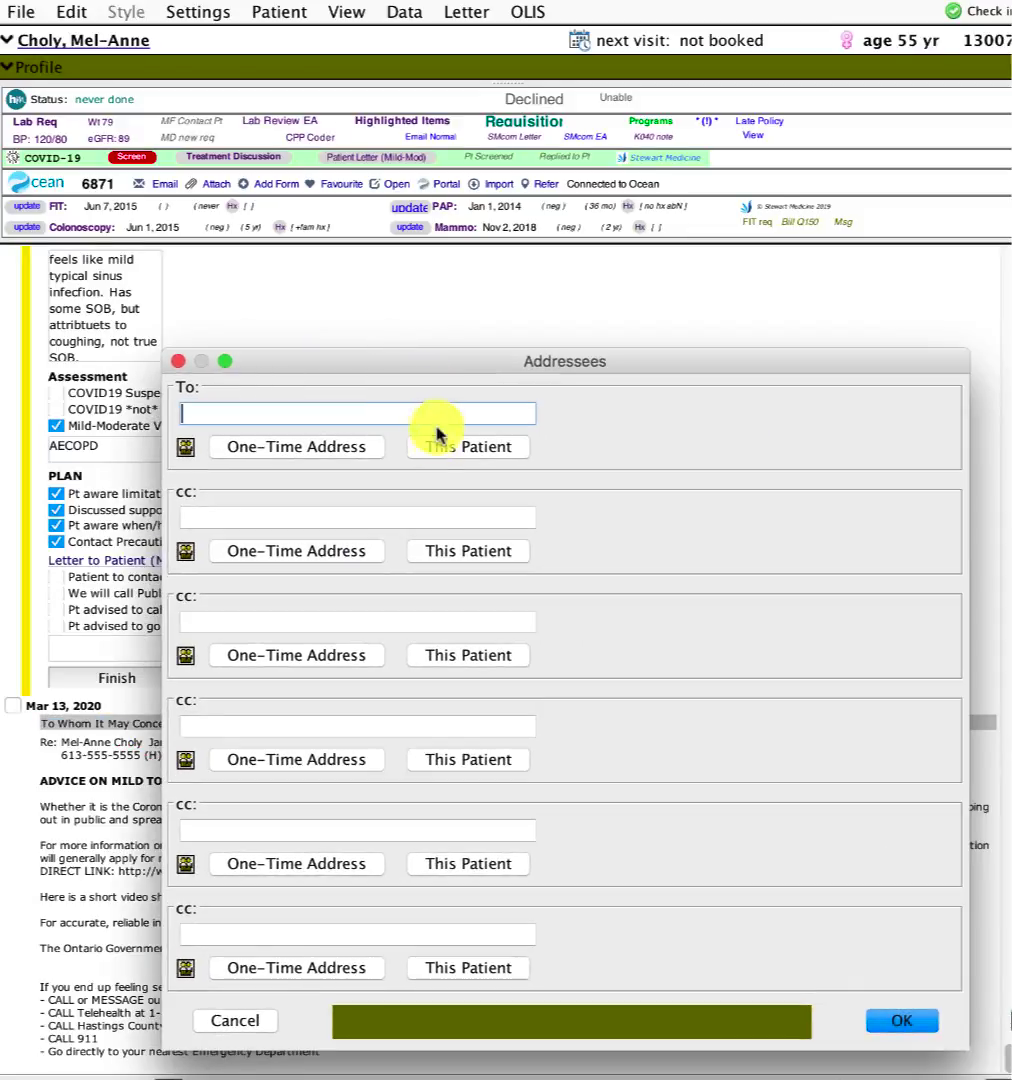
click(445, 445)
click(901, 1021)
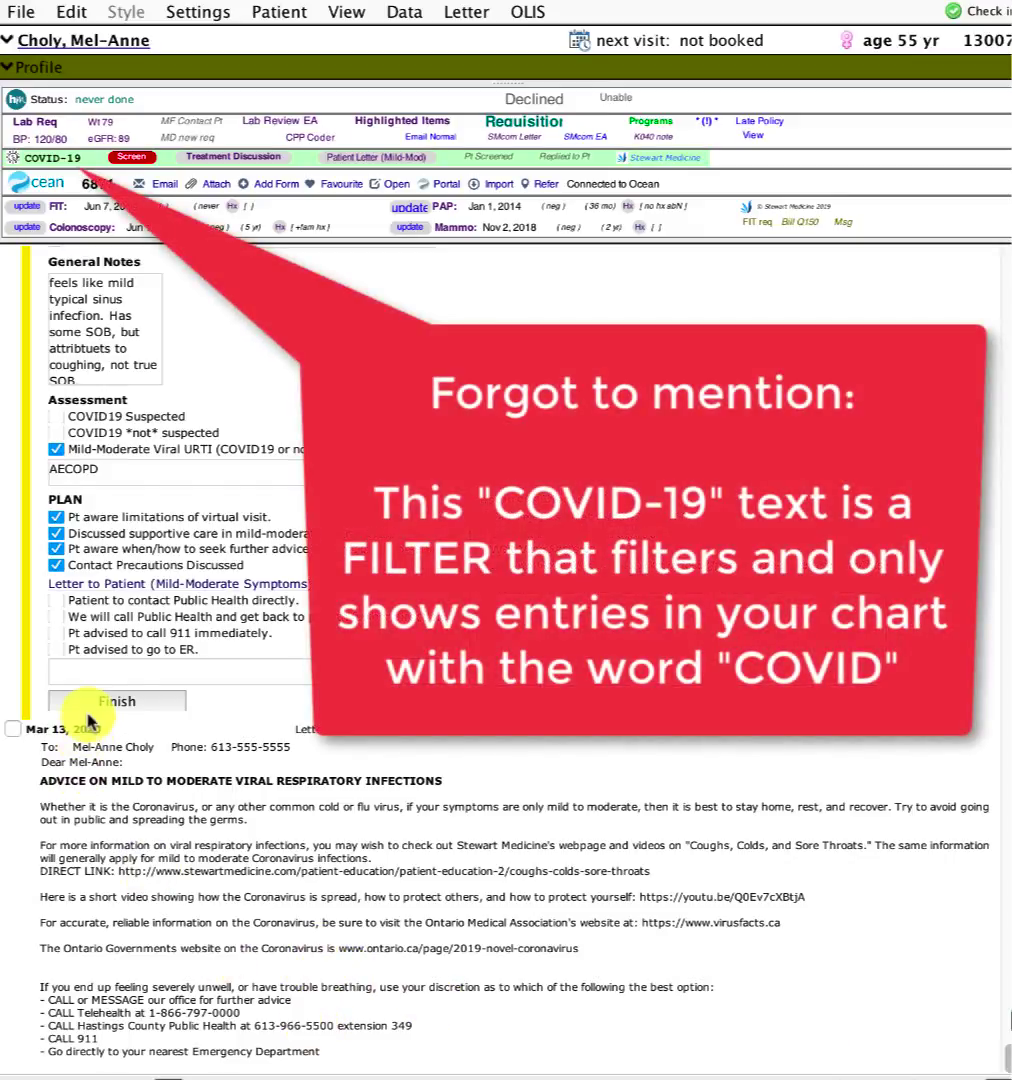
- Finish the COVID-19 reply form and review the combined screening and directions note in the chart
click(100, 704)
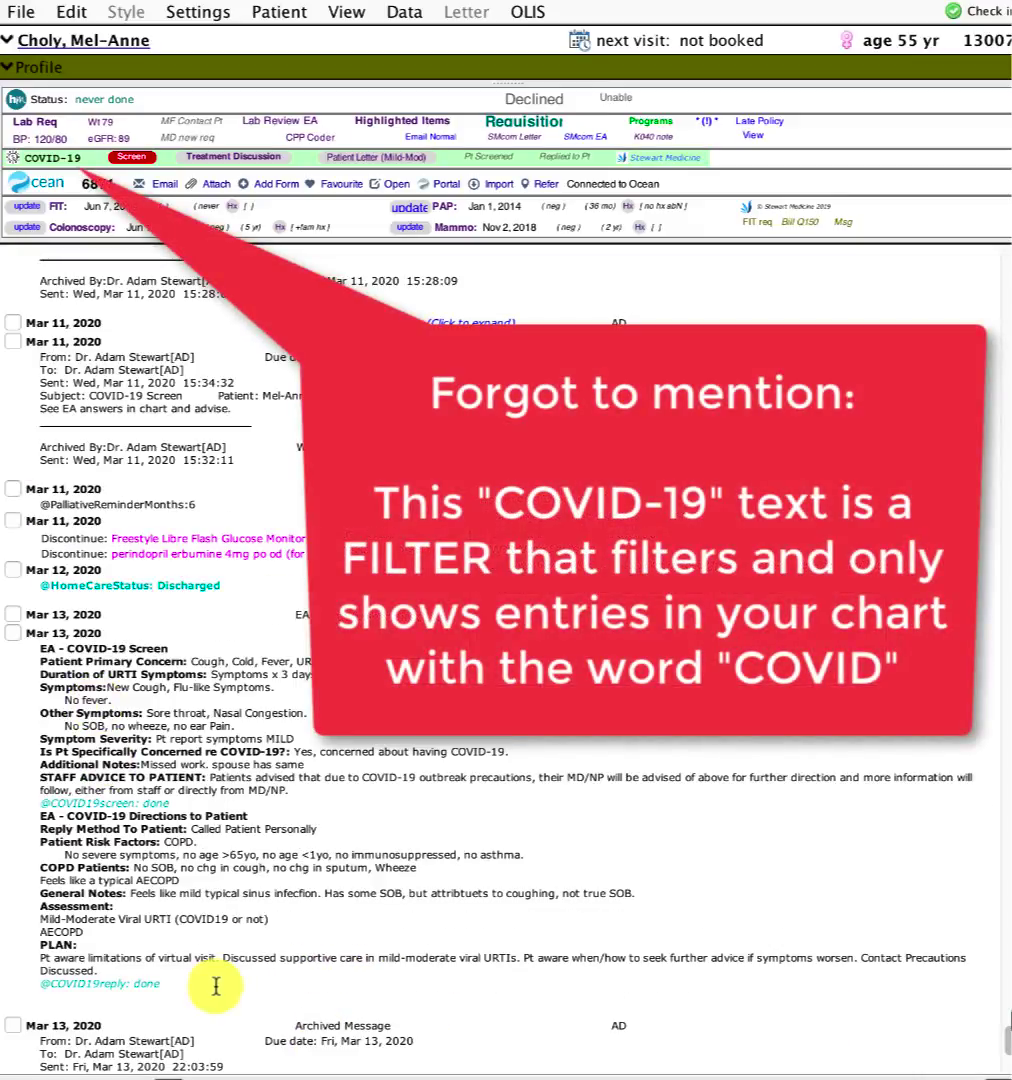
click(85, 655)
drag(85, 655, 301, 977)
click(284, 990)
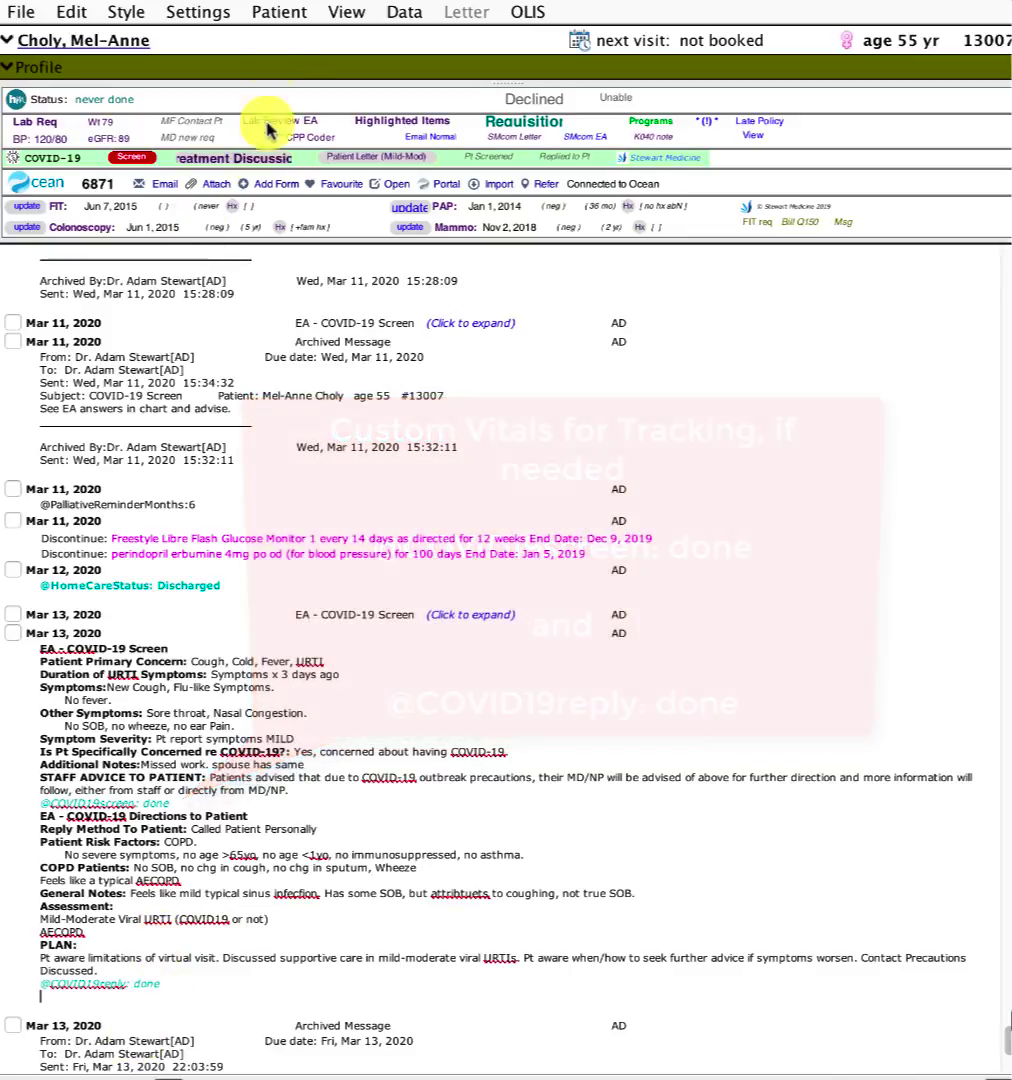
click(228, 20)
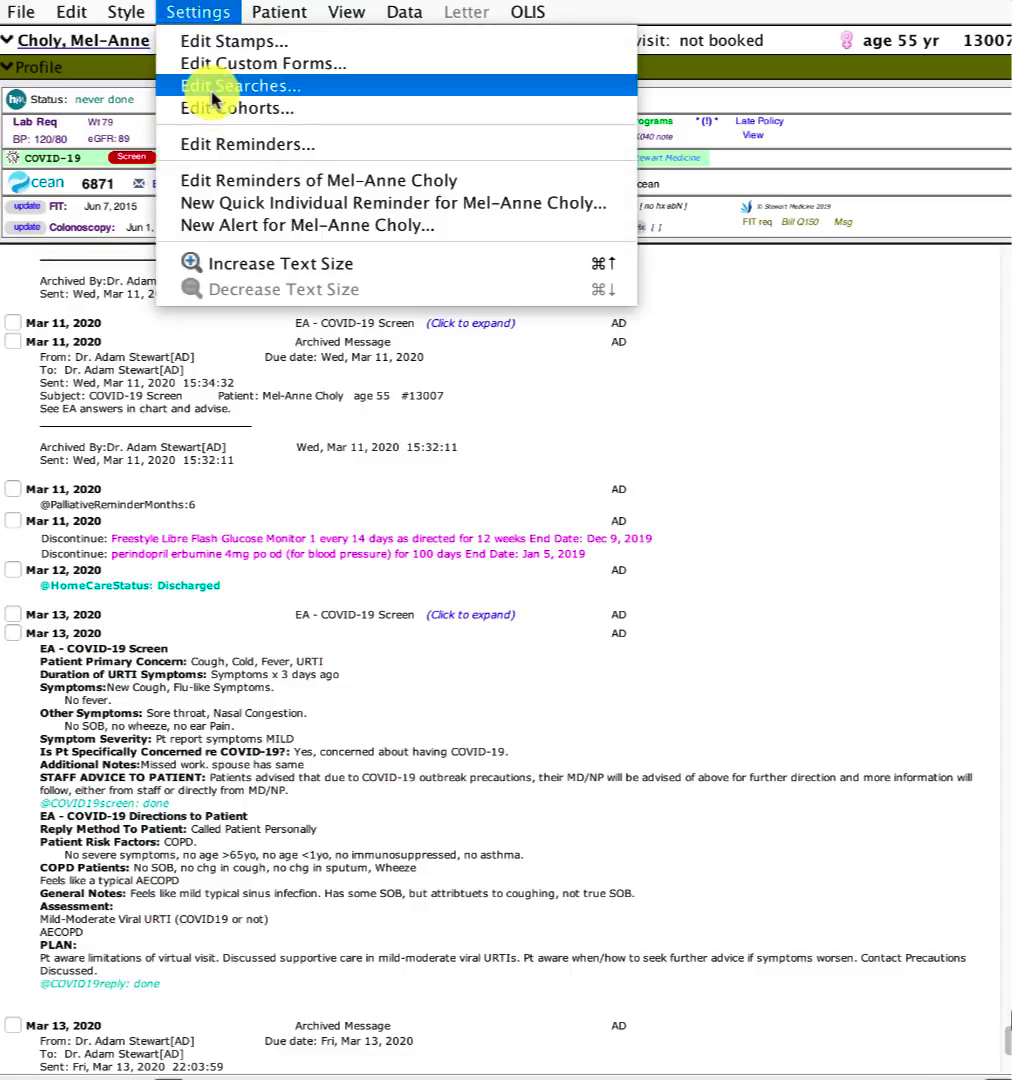
mouse_move(260, 12)
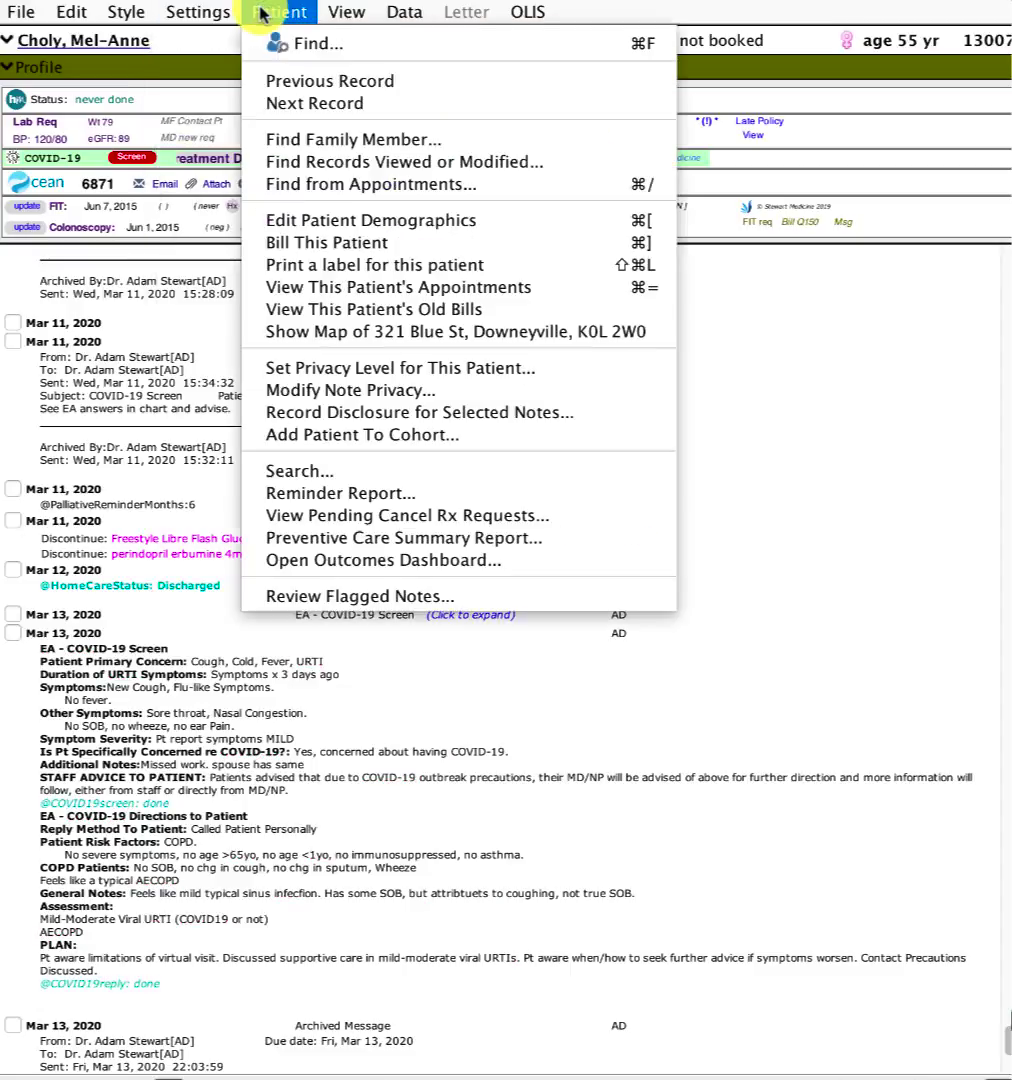
- Look up the saved patient searches for "covid", review the criteria of COVID19-Screened and COVID19-Reply, and close without running them
click(356, 471)
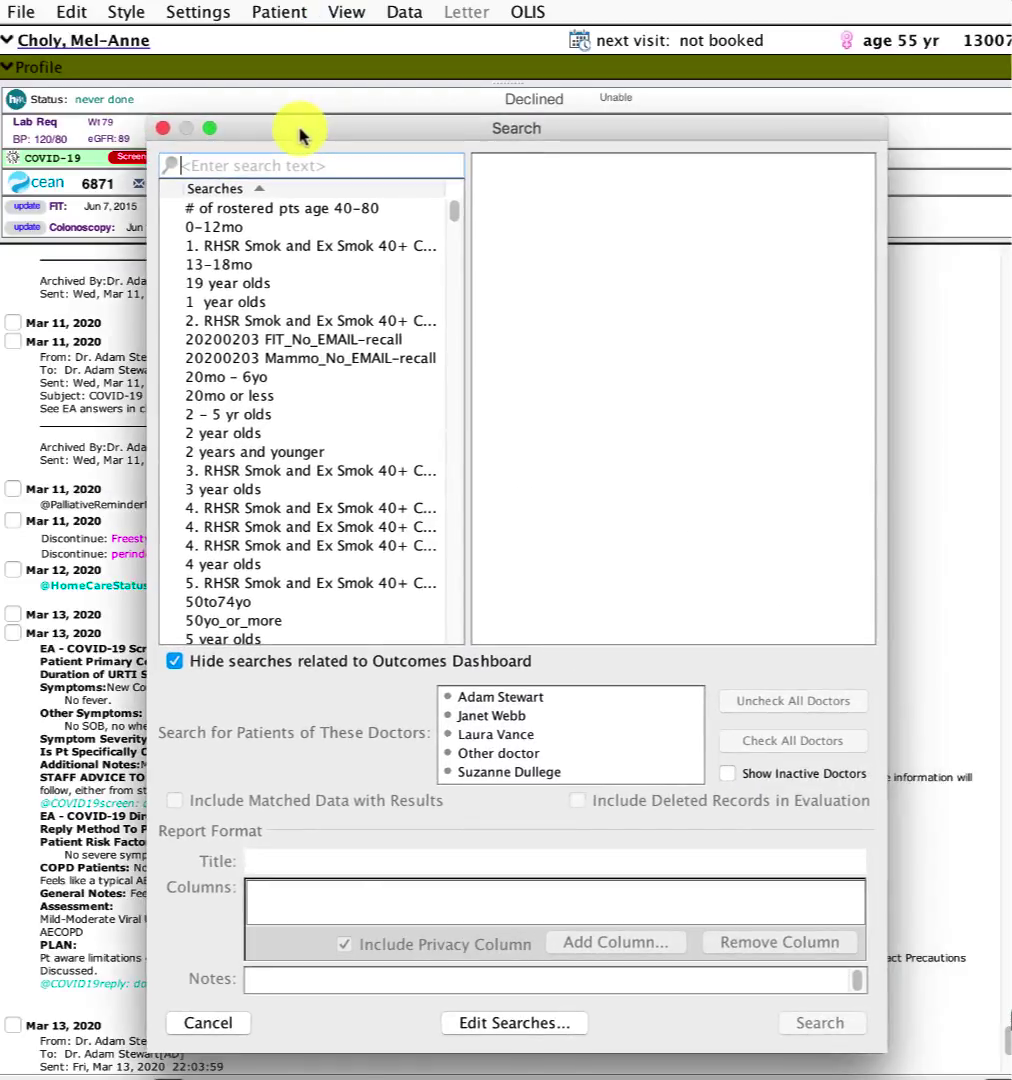
text(covid)
click(279, 228)
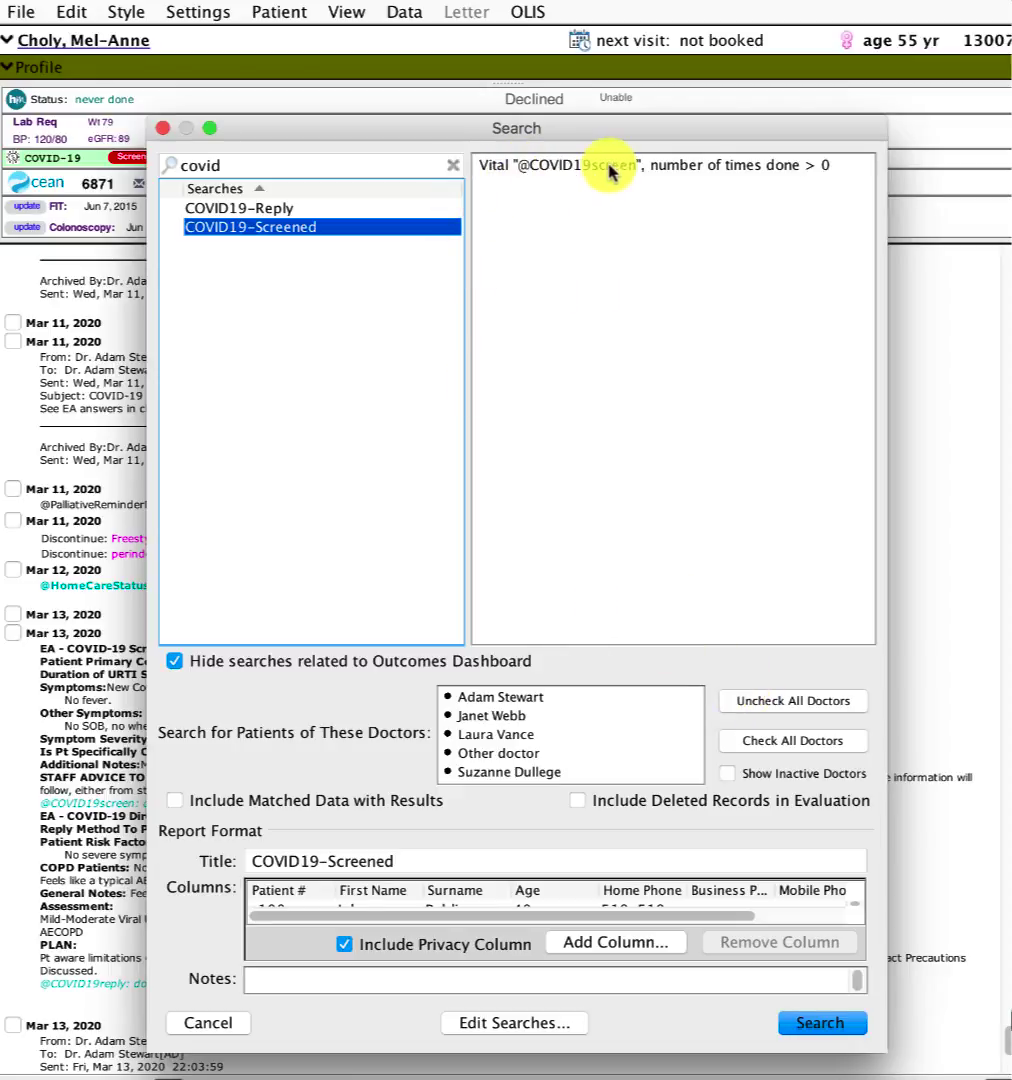
click(222, 209)
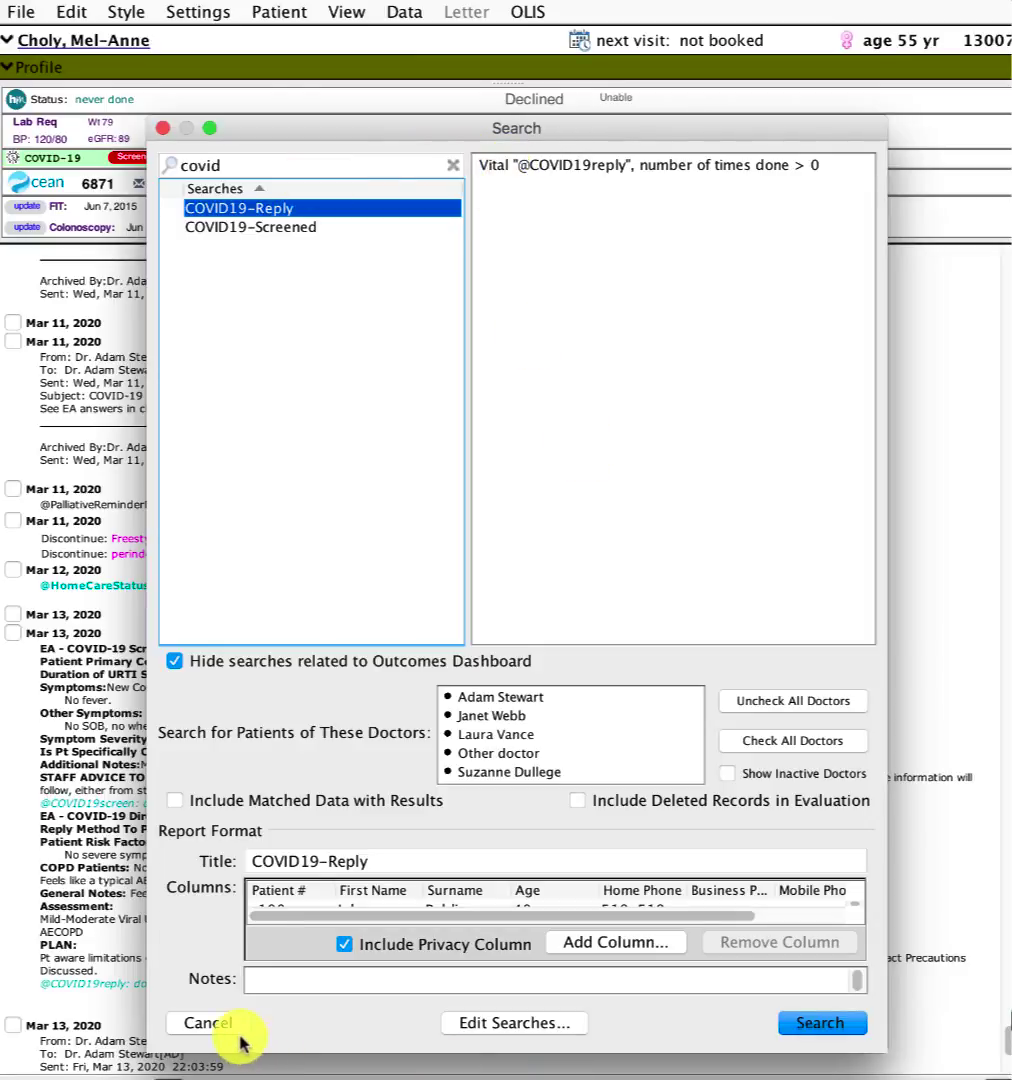
click(208, 1023)
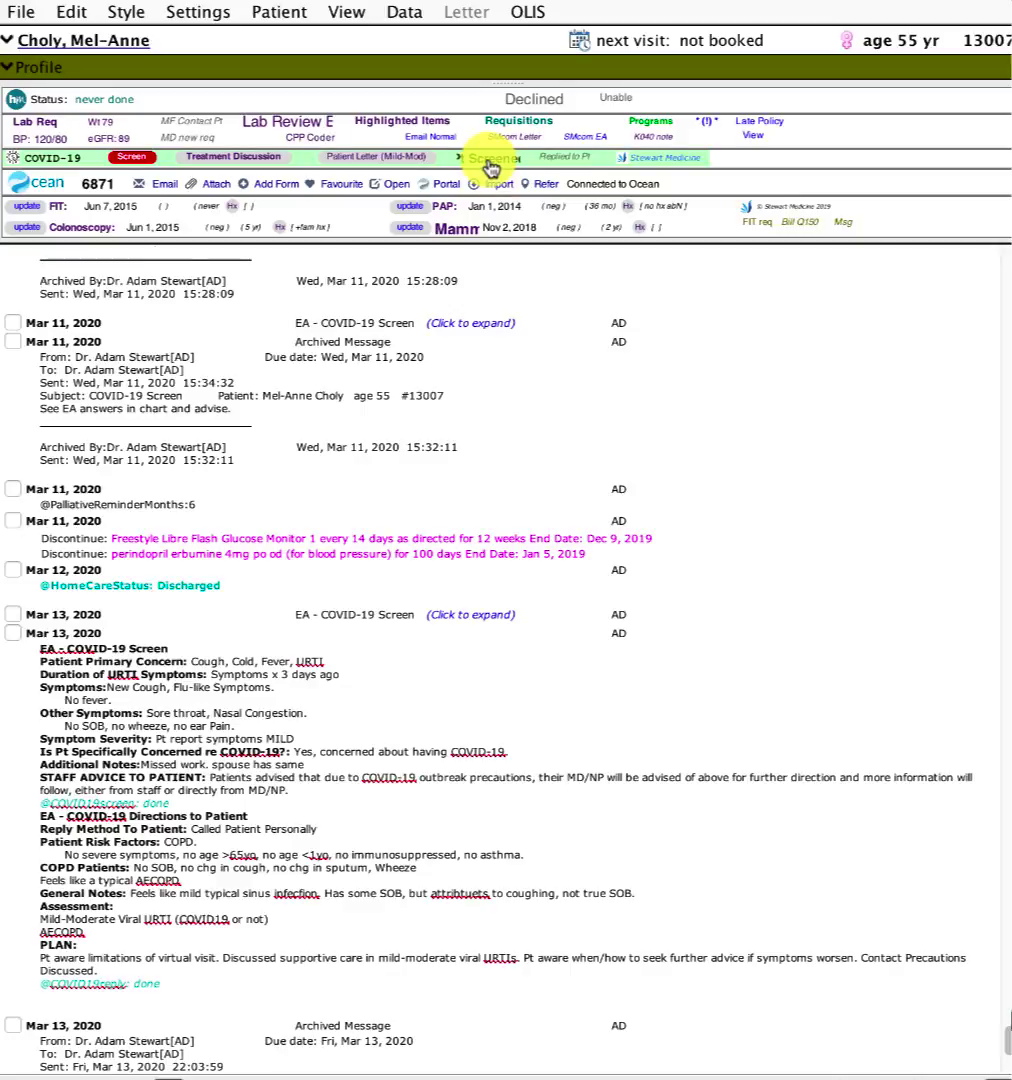
- Record the patient as COVID-19 screened and replied to by adding both tracking entries to the chart
click(490, 168)
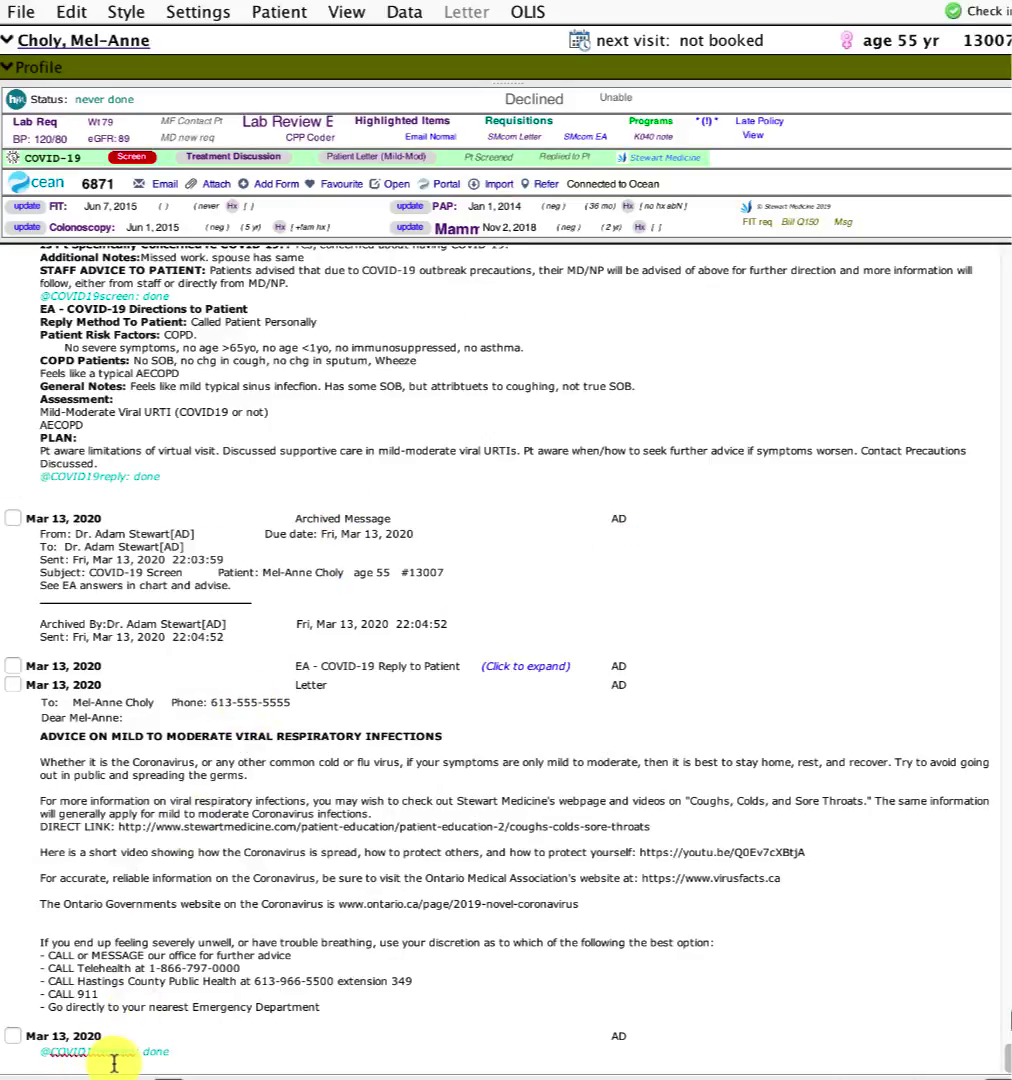
click(565, 157)
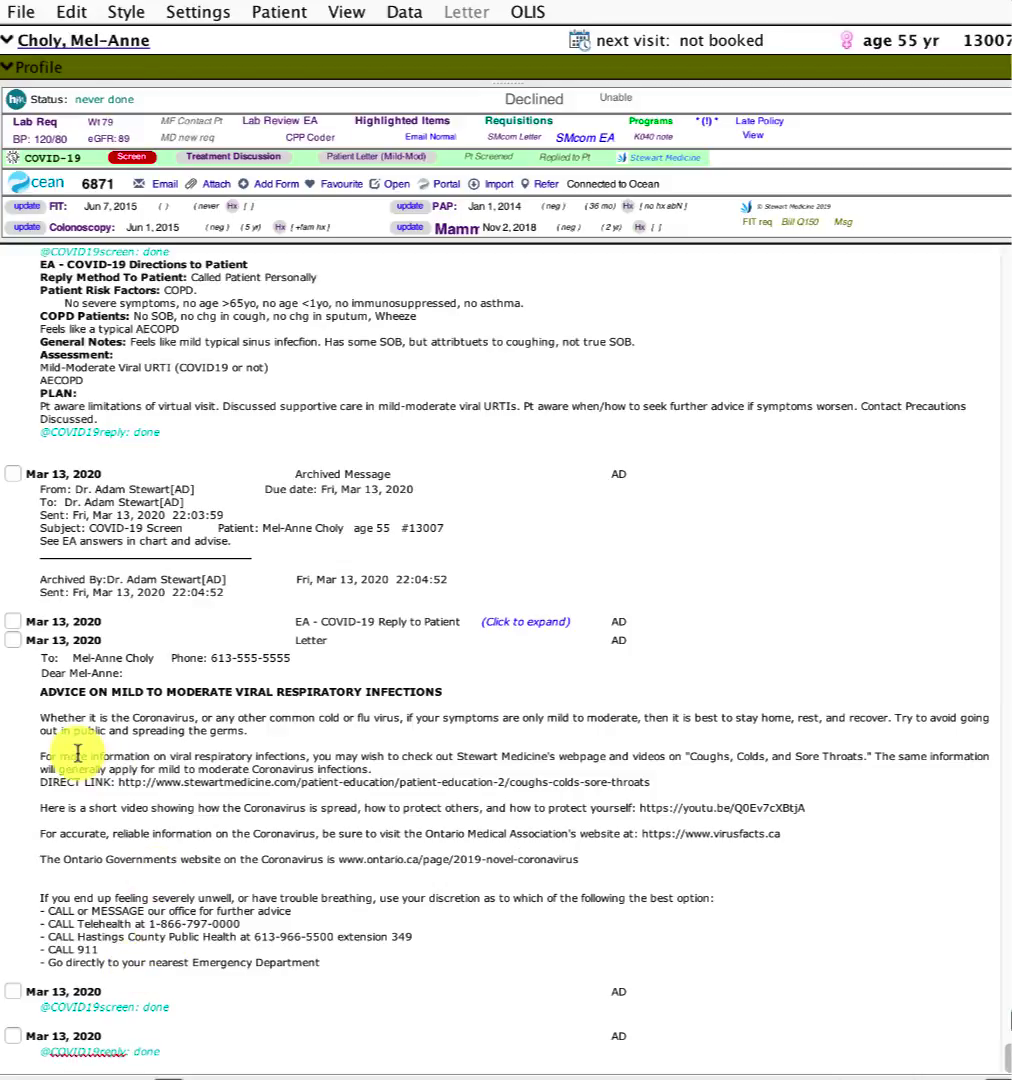
- Open the general reminders editor and move its window over the chart so that it is fully visible
click(175, 15)
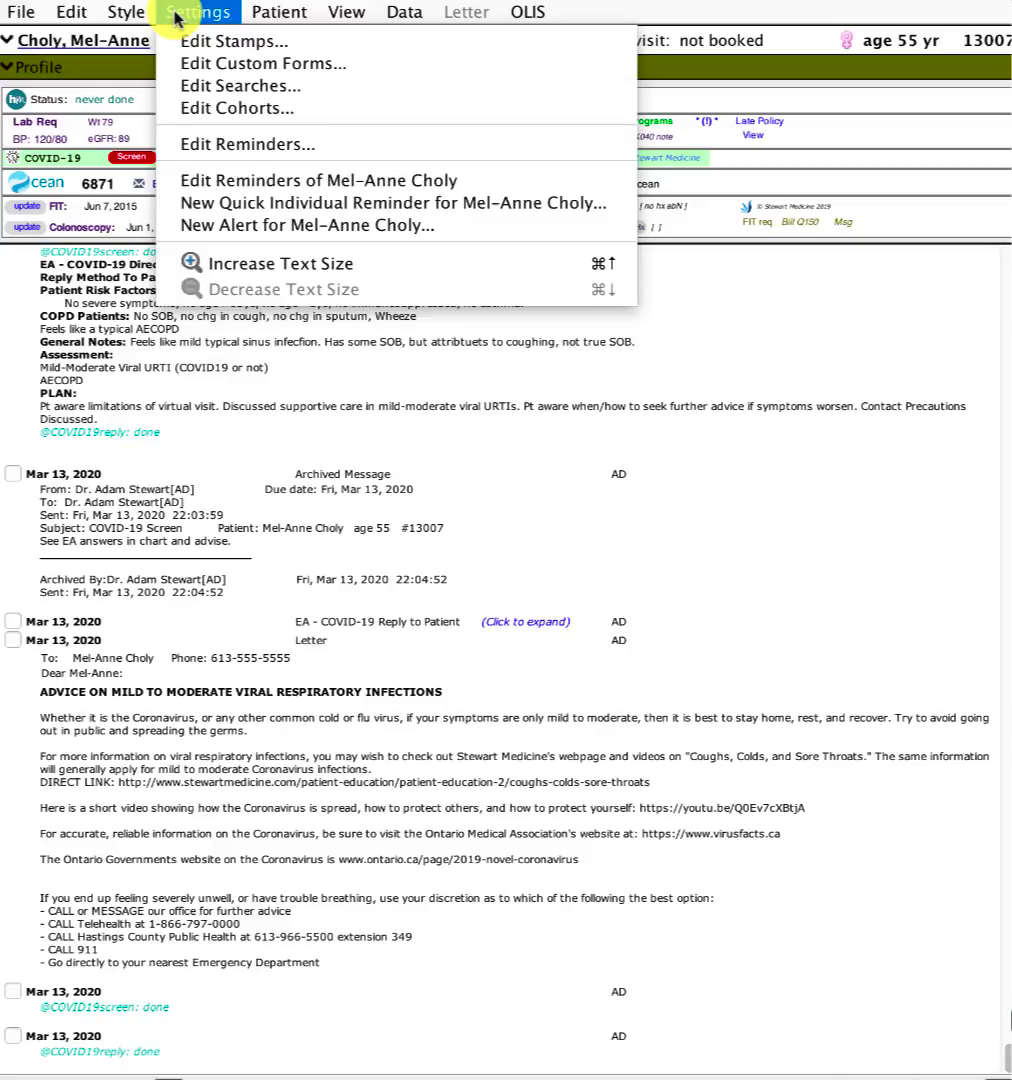
click(252, 405)
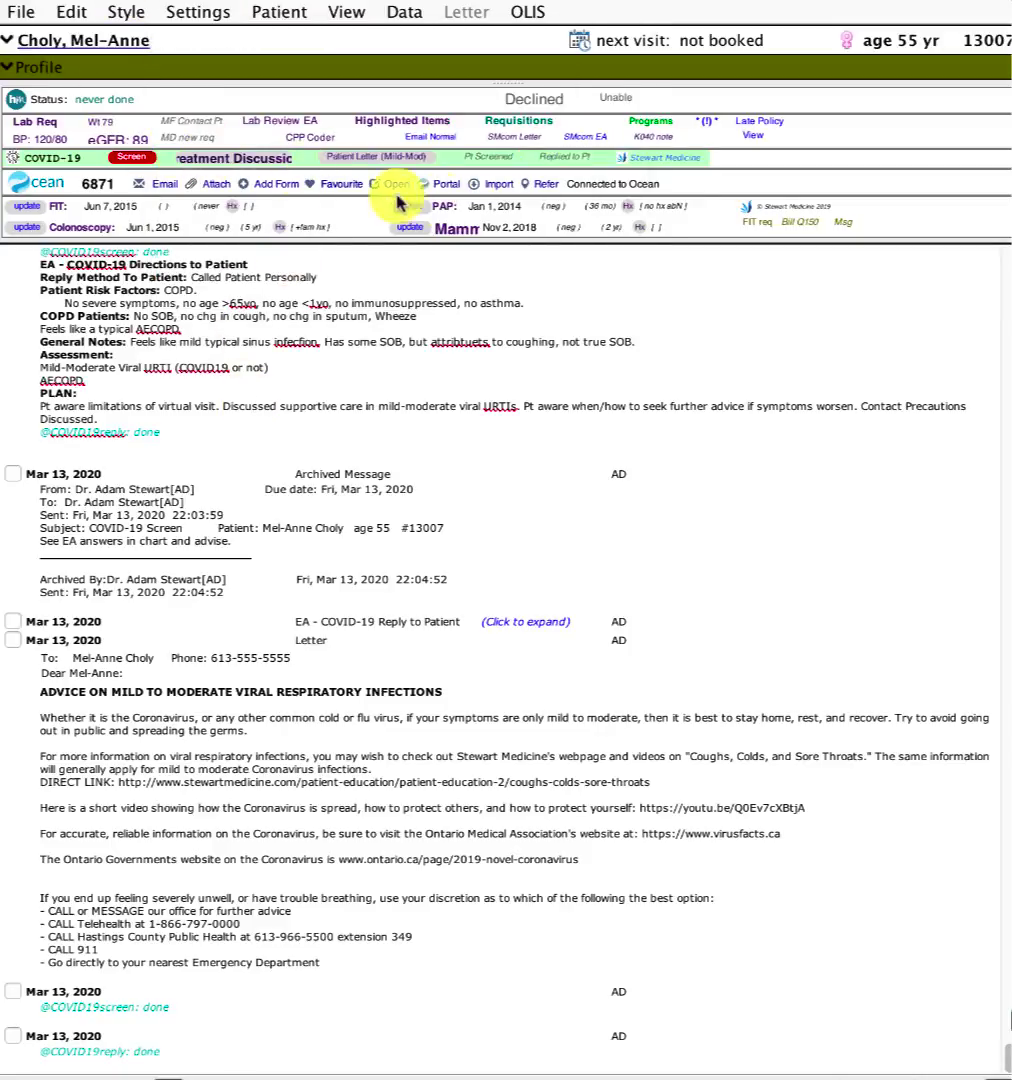
click(190, 12)
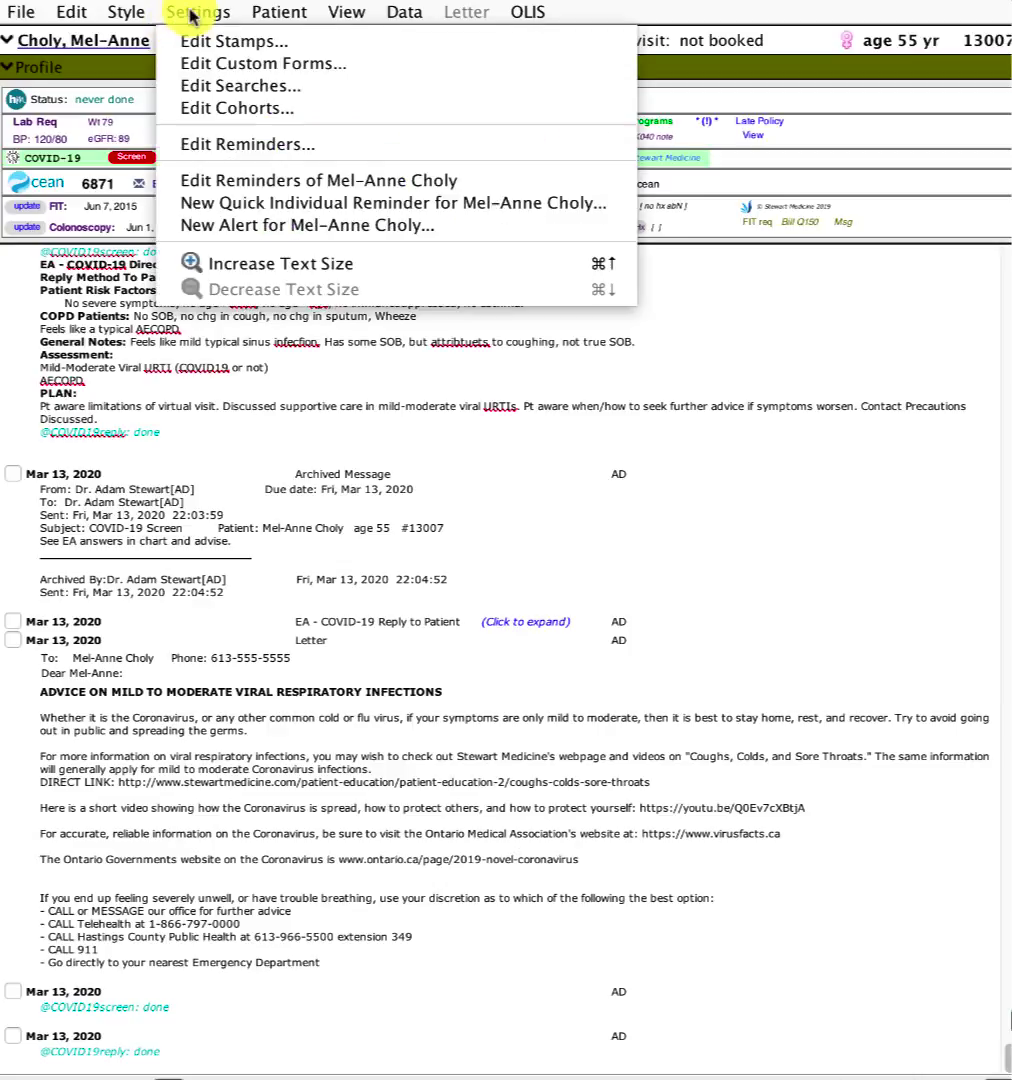
click(218, 146)
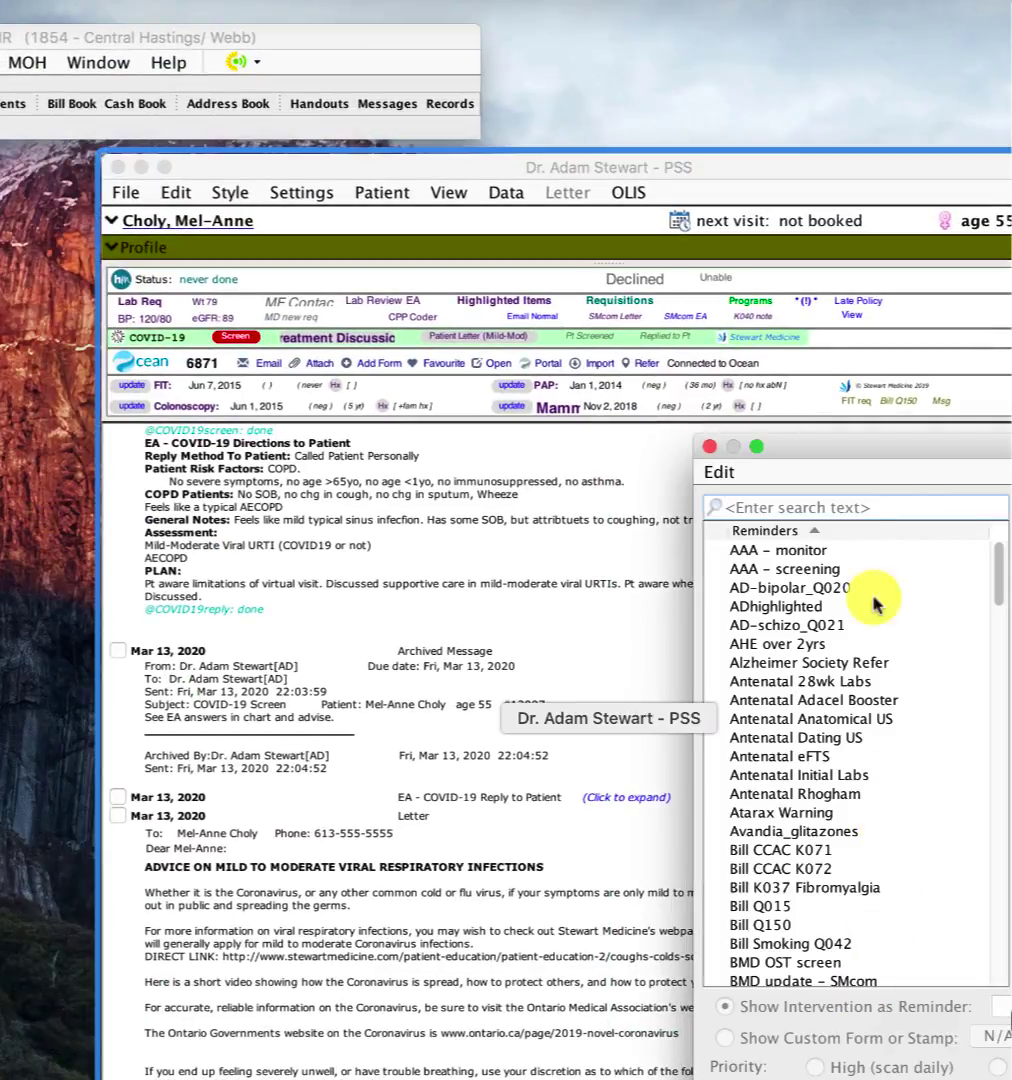
click(736, 402)
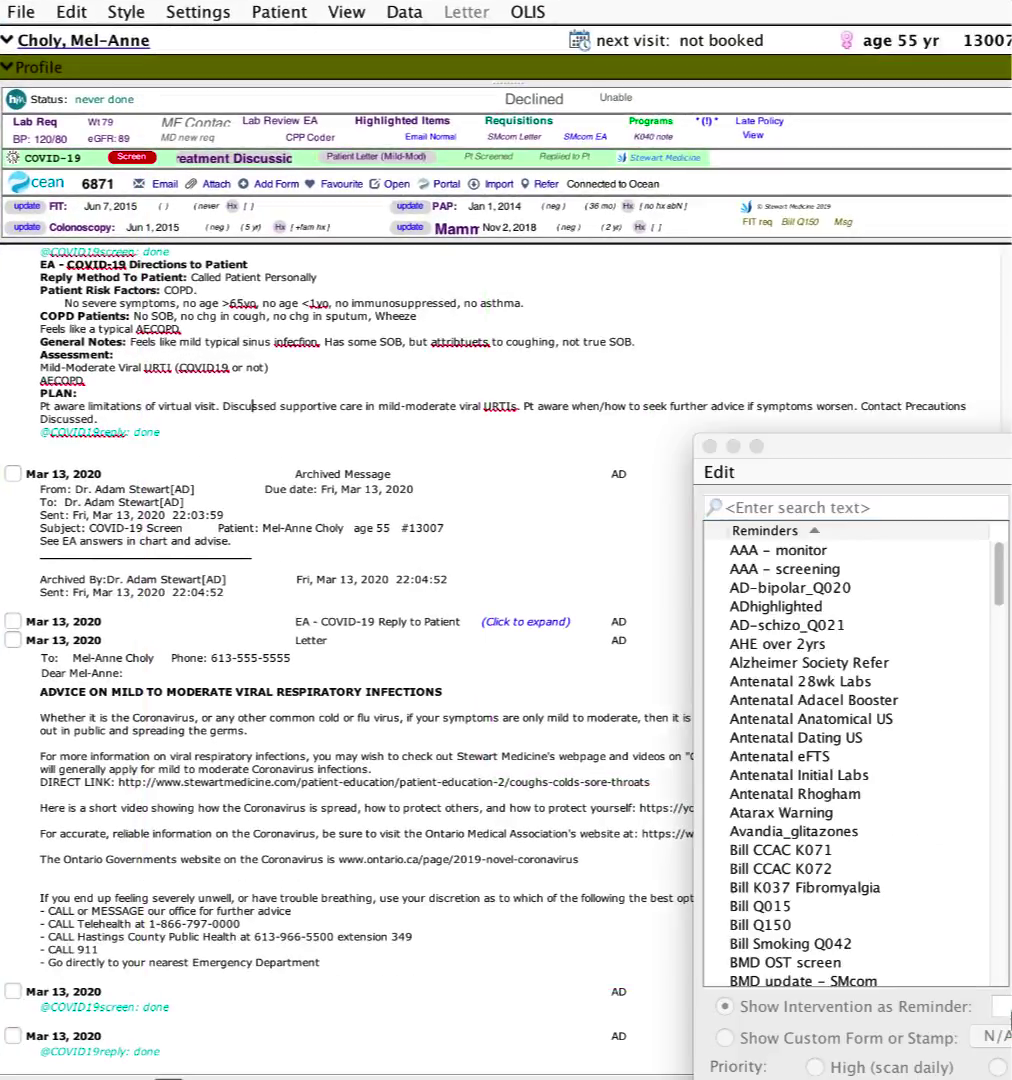
drag(1005, 446, 695, 528)
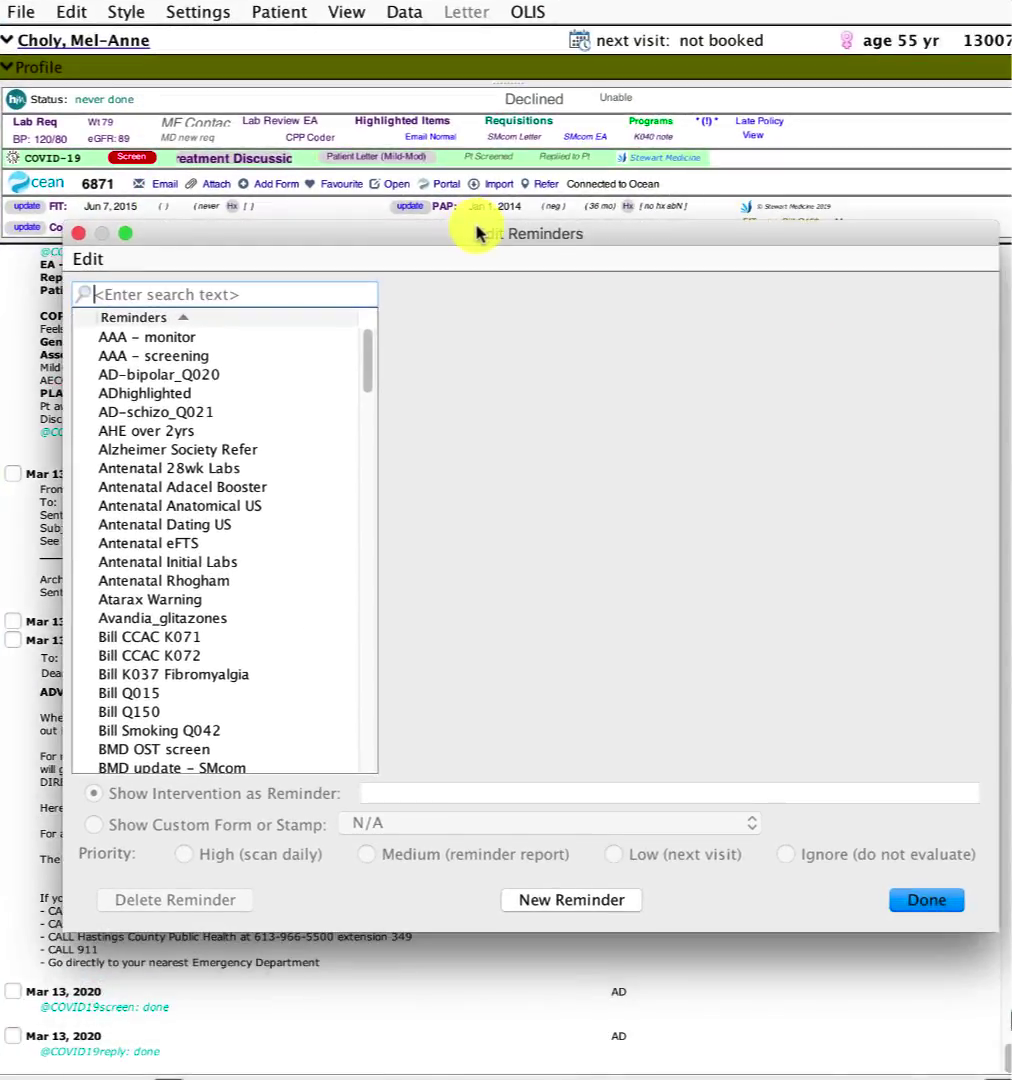
- Find the Toolbar - COVID19 reminder, review its Toolbar - COVID19 v1 custom form setting, and move the editor clear of the chart's COVID-19 toolbar
text(covid)
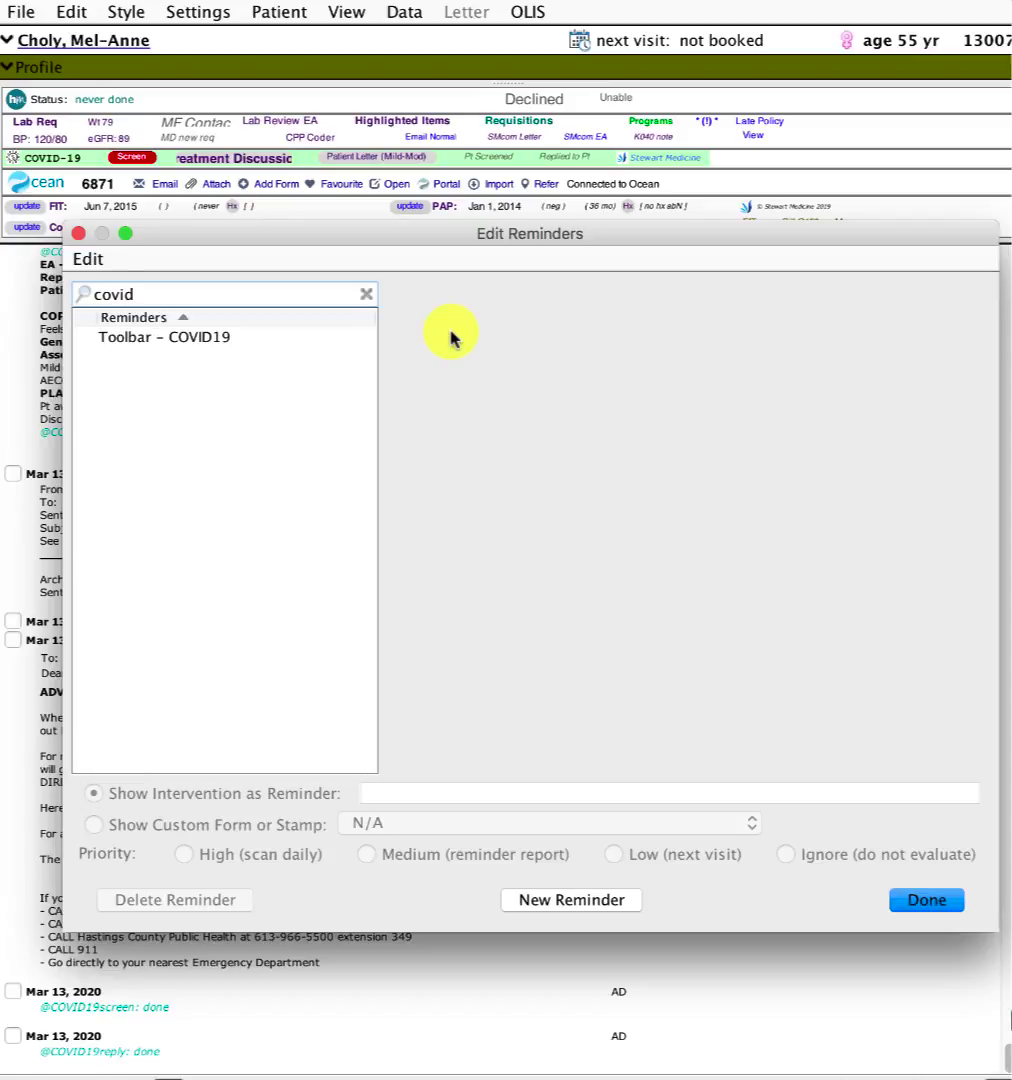
click(241, 337)
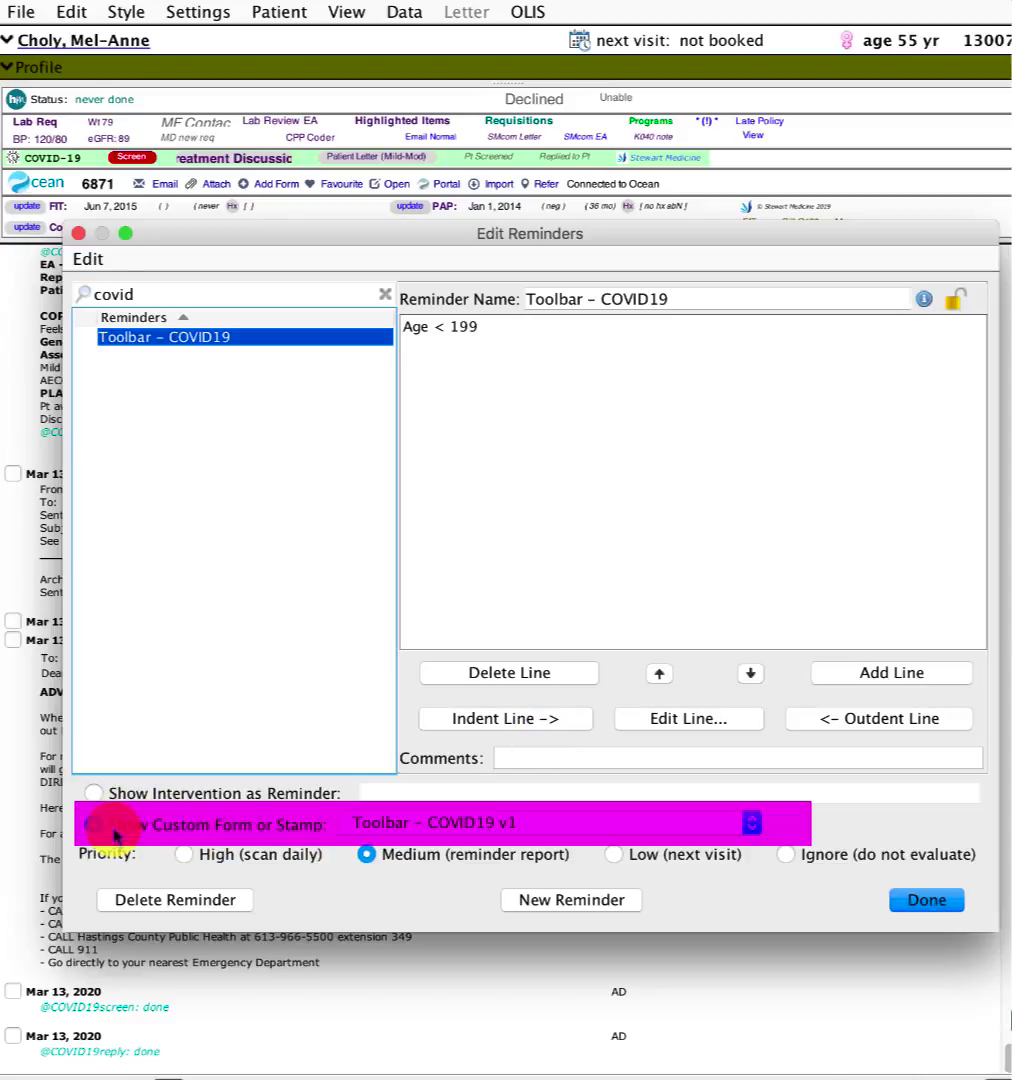
click(412, 832)
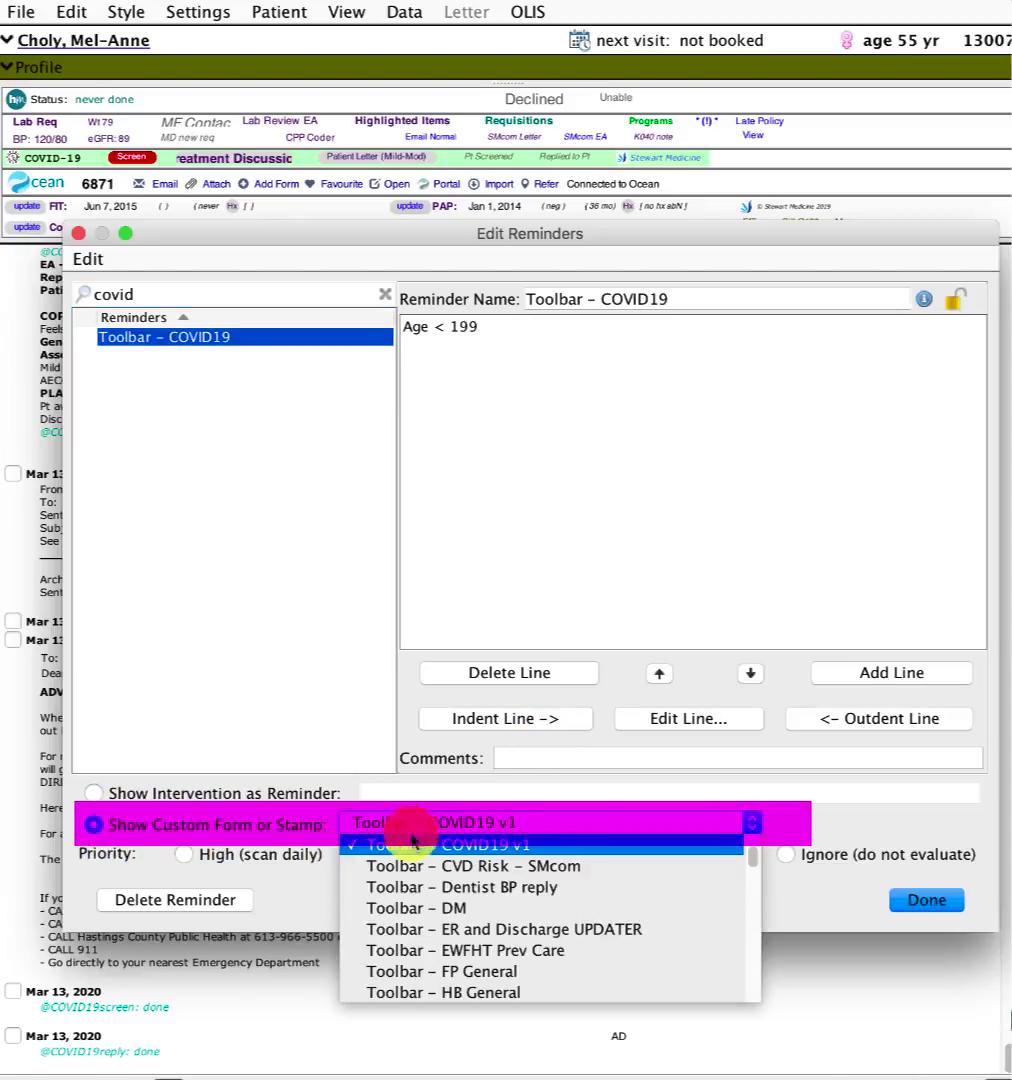
click(400, 852)
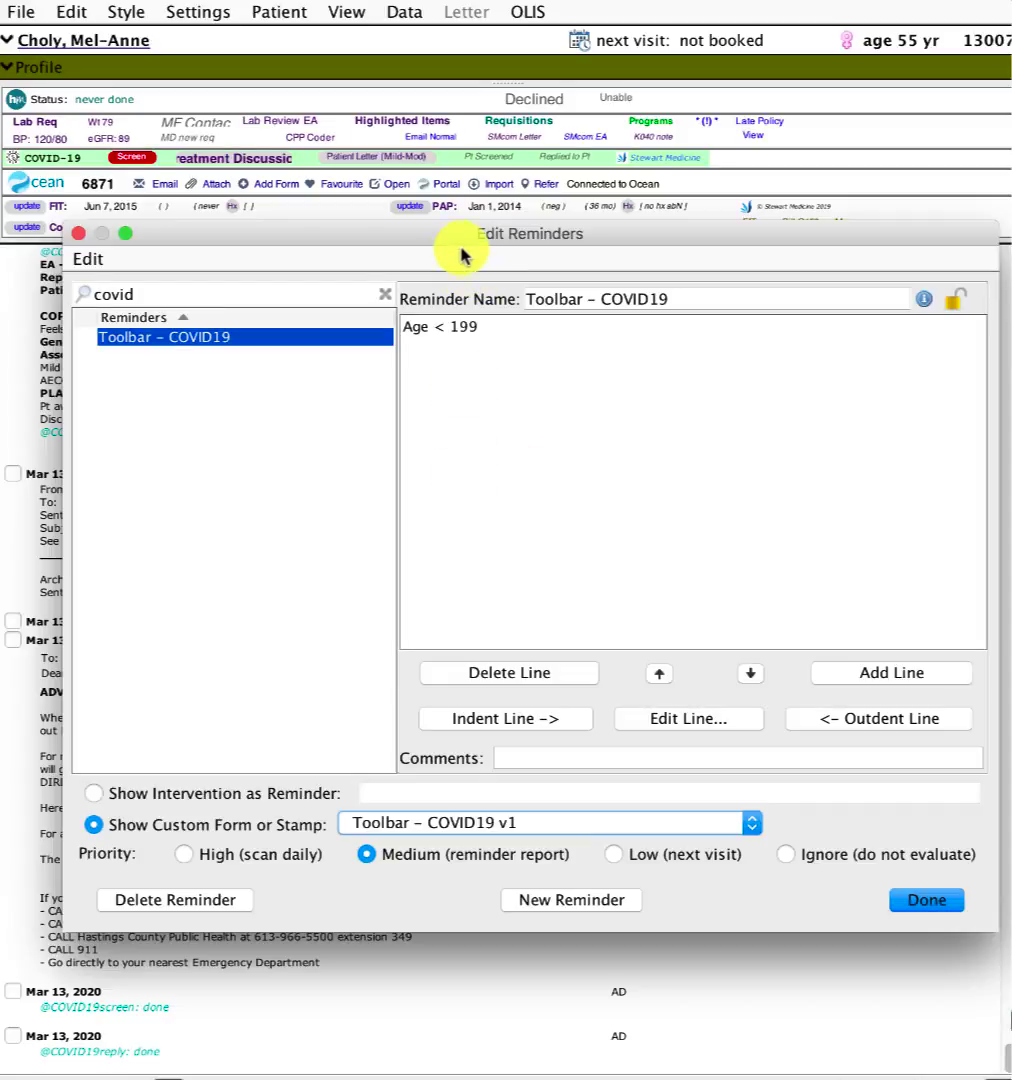
drag(458, 241, 414, 282)
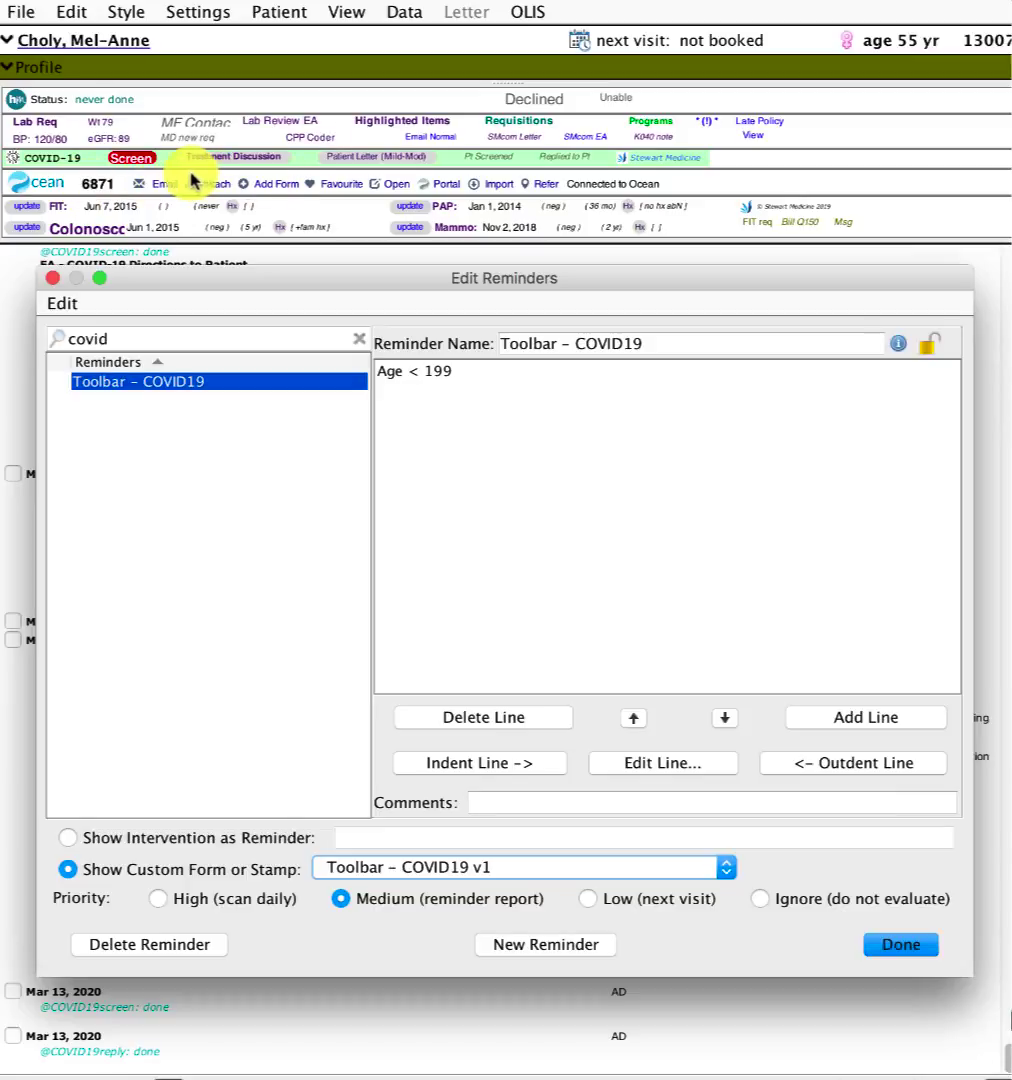
click(141, 163)
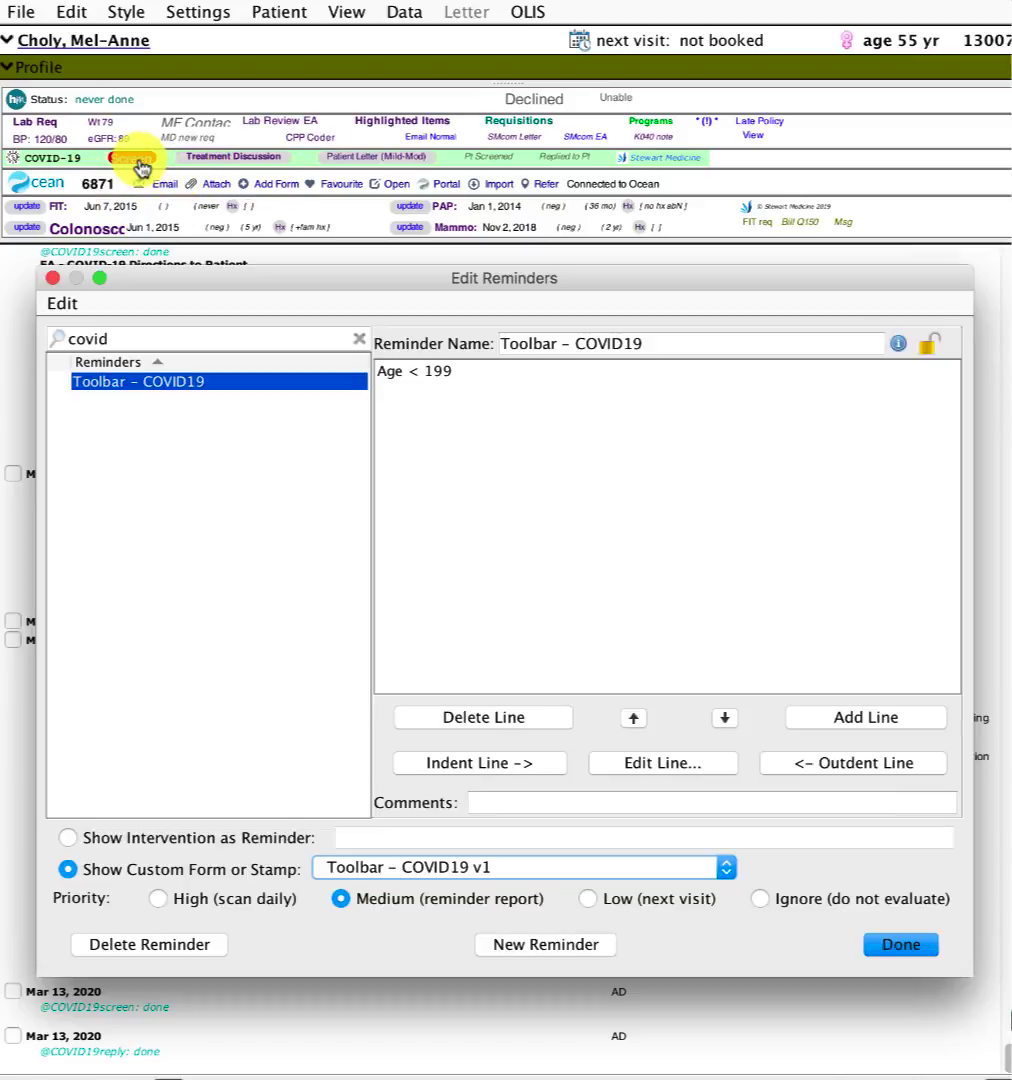